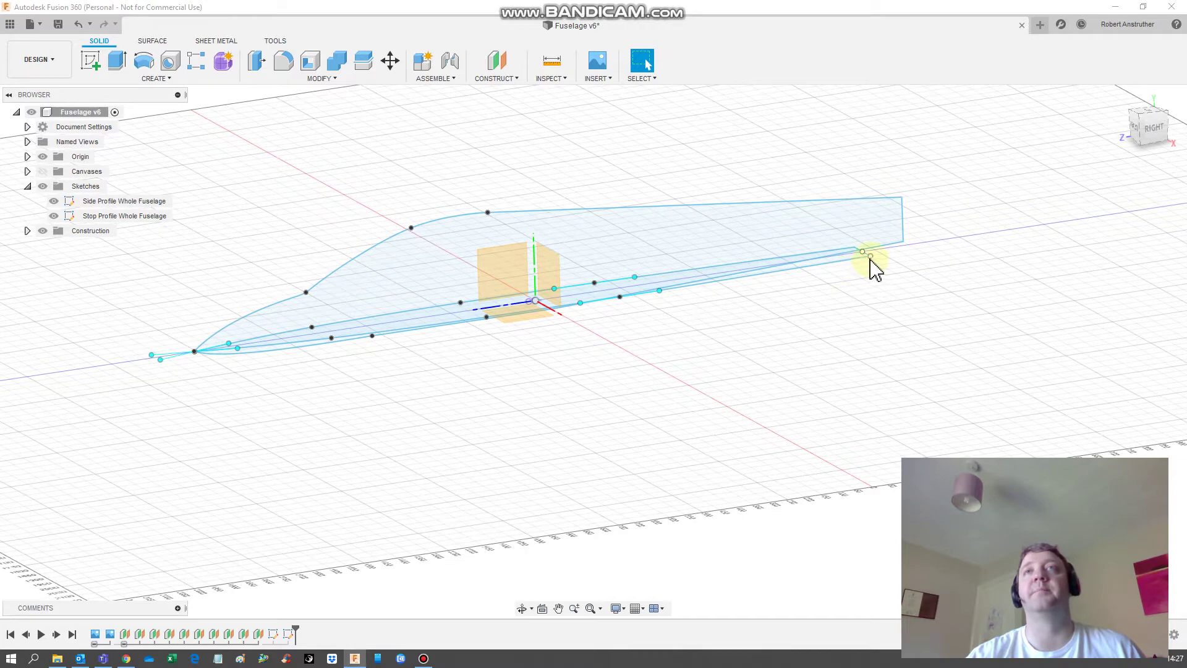
Examine how the rear ends of the side and top fuselage profile sketches line up, including in the right-side view
middle_click_drag(865, 261, 801, 259)
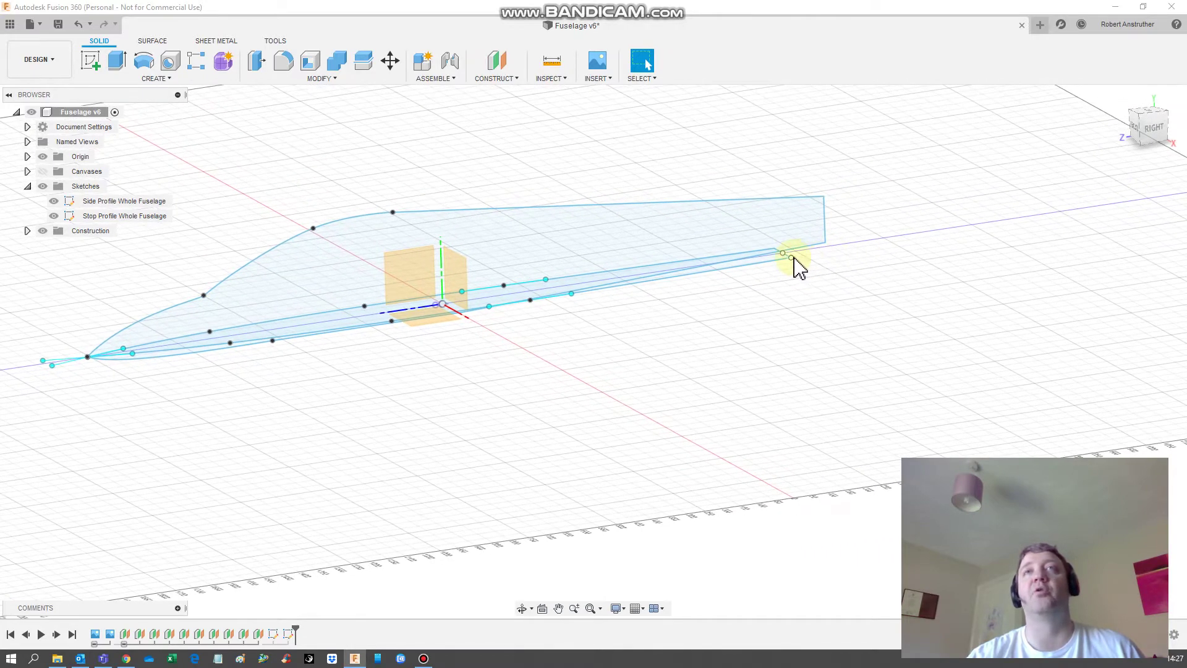
left_click(819, 229)
left_click(816, 220)
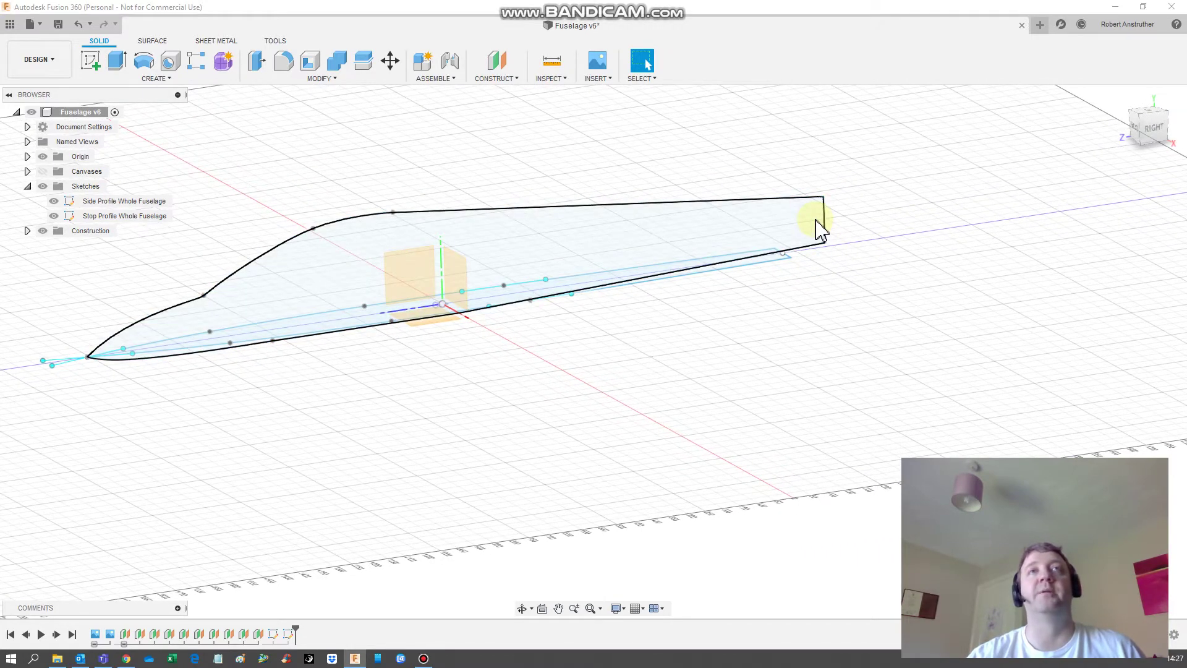
left_click(819, 228)
middle_click_drag(821, 231, 849, 202)
left_click(859, 160)
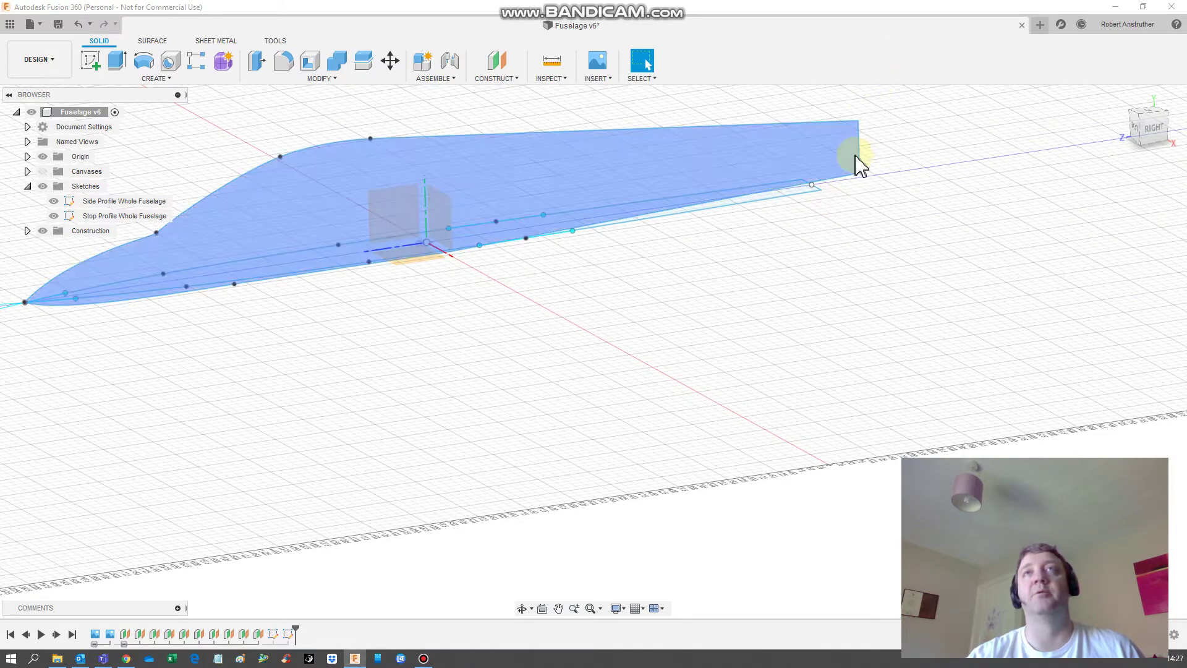
left_click(861, 154)
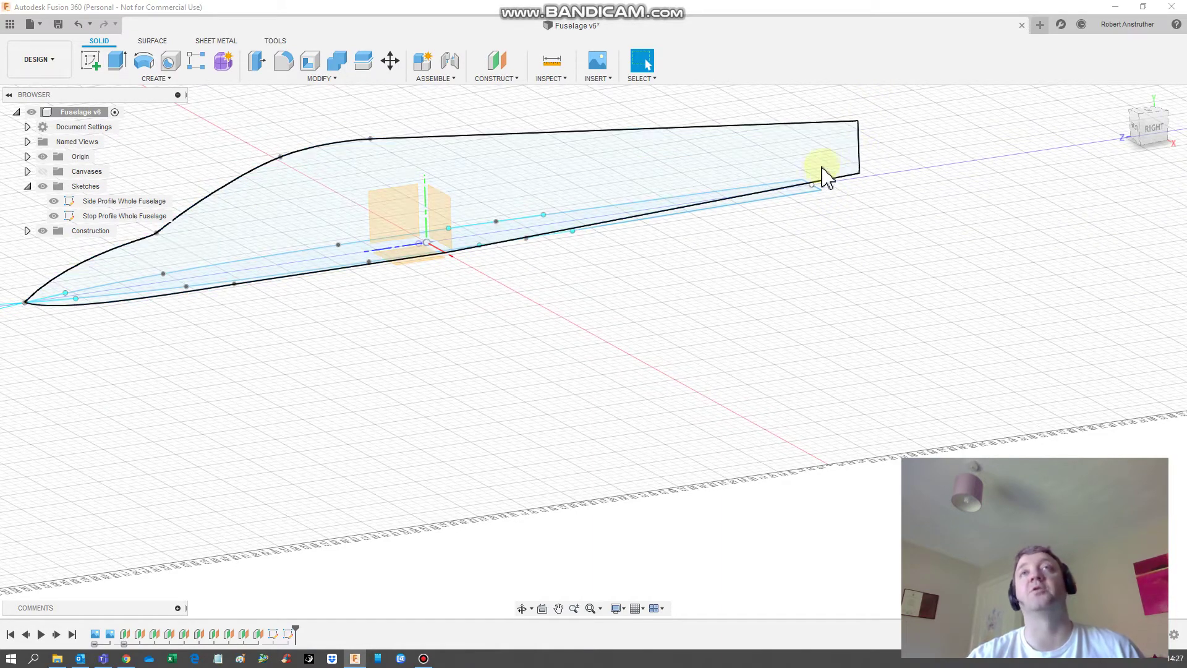
middle_click_drag(822, 175, 922, 191, "shift")
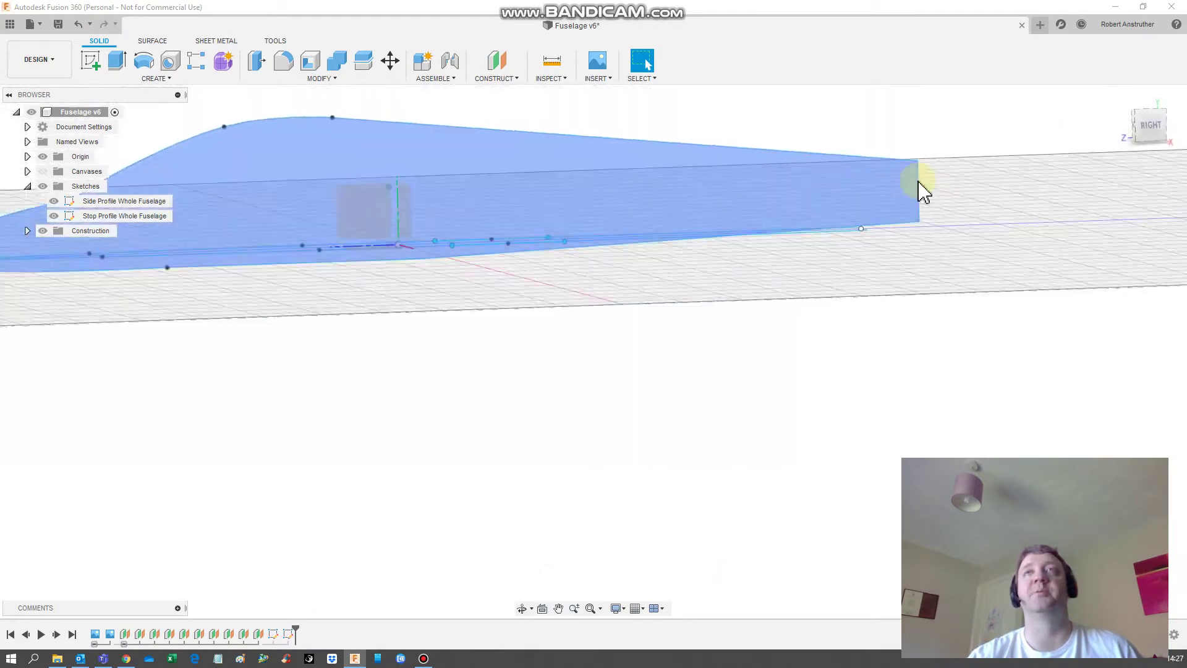
left_click(1152, 124)
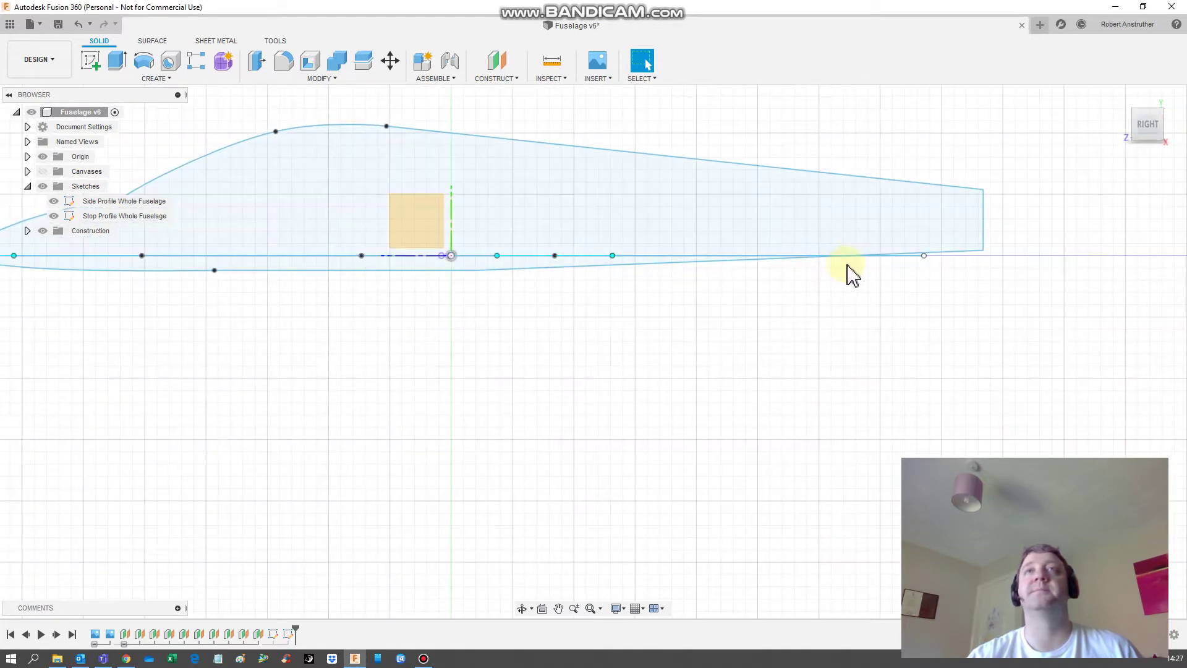
middle_click_drag(858, 266, 62, 199, "shift")
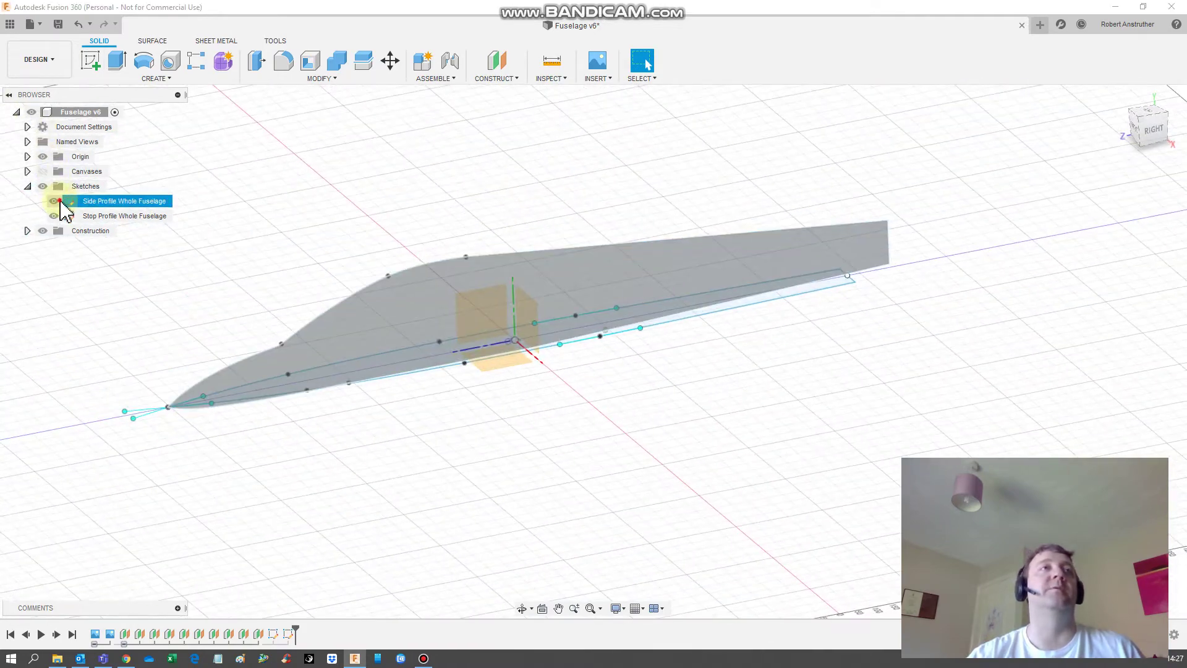
Hide the side profile sketch and the origin, and rotate all geometry of the Stop Profile Whole Fuselage sketch by an X angle of 1 deg
left_click(54, 201)
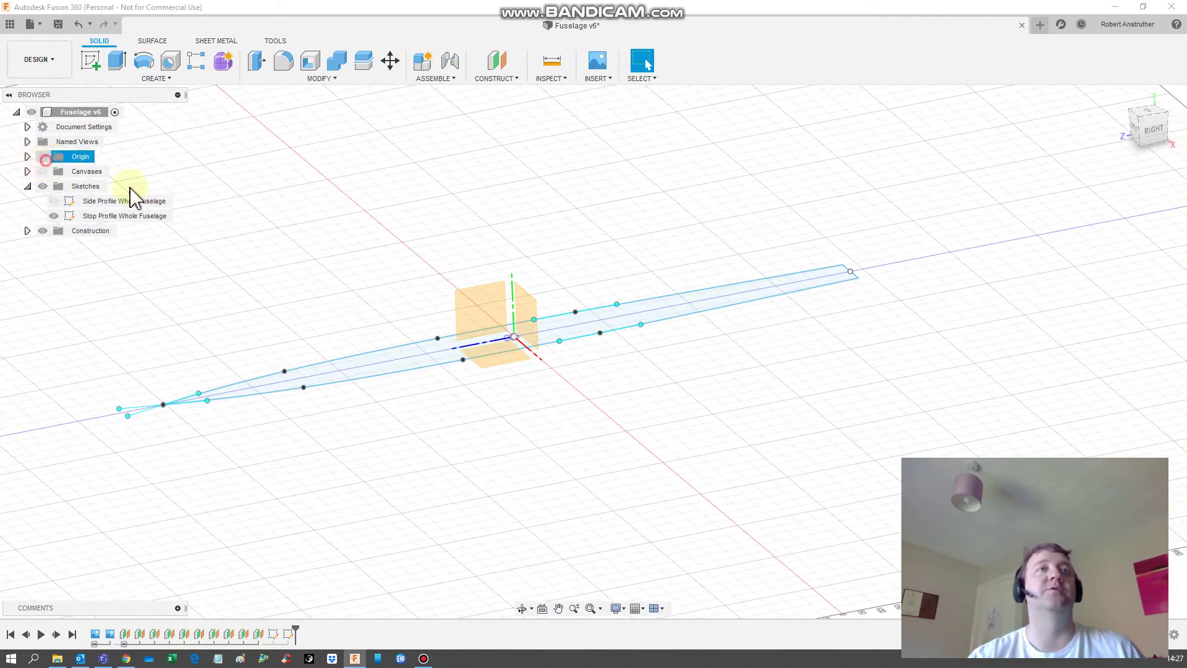
left_click(122, 408)
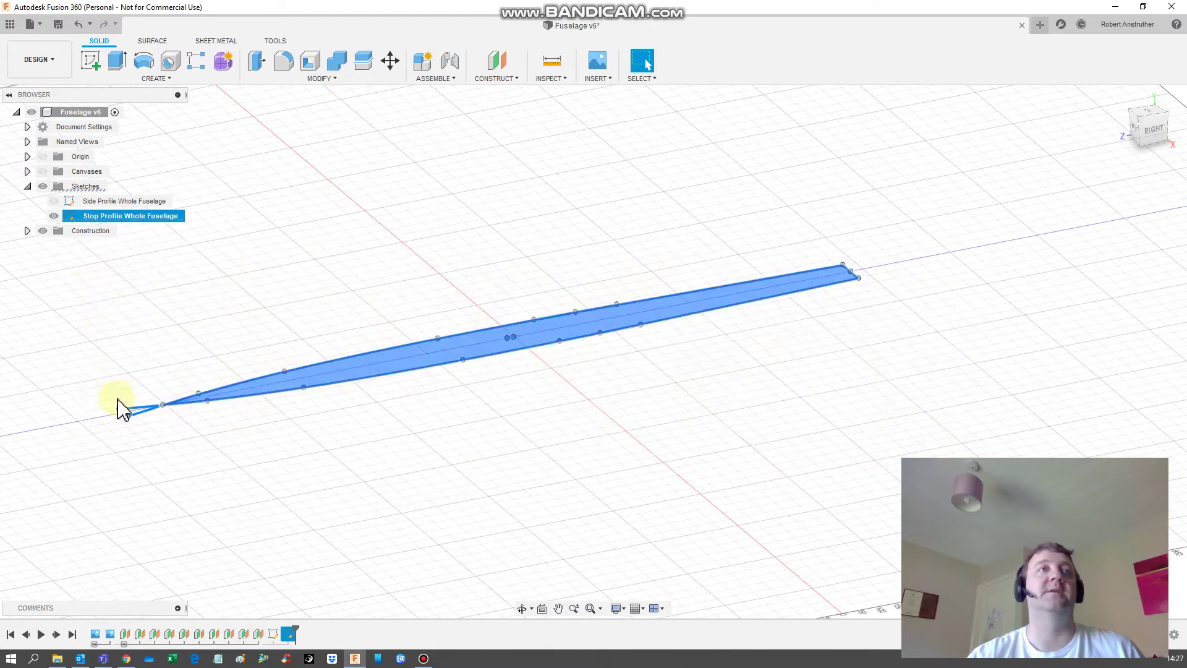
right_click(164, 414)
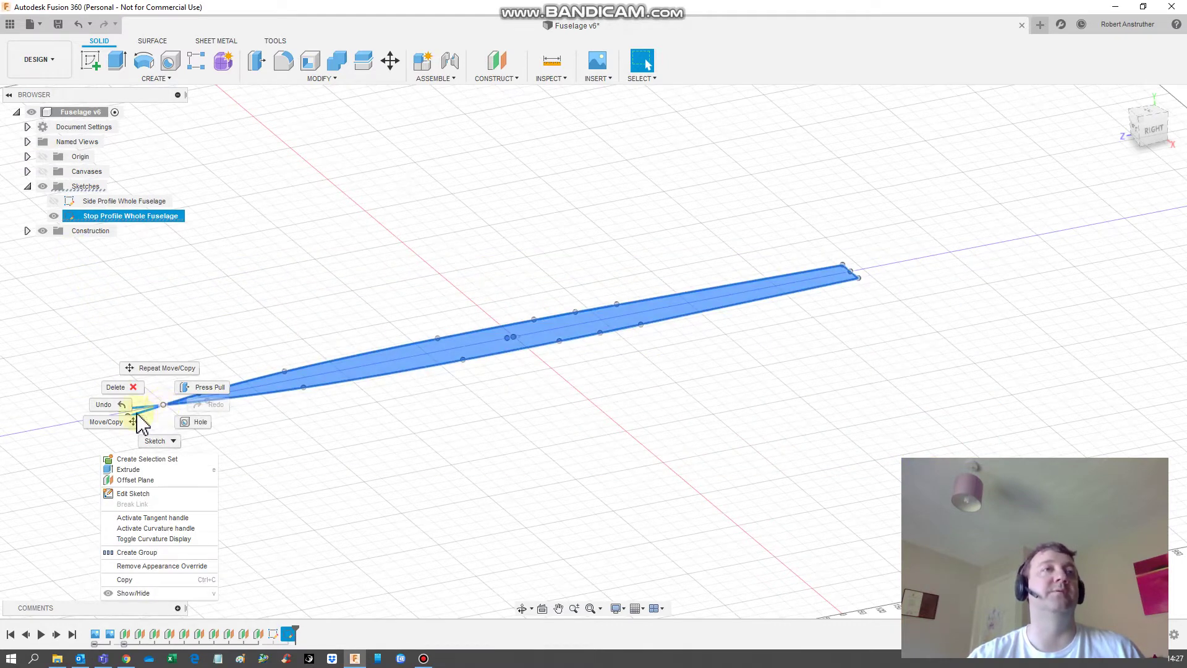
left_click(139, 423)
left_click_drag(204, 343, 202, 344)
type("1")
key("Return")
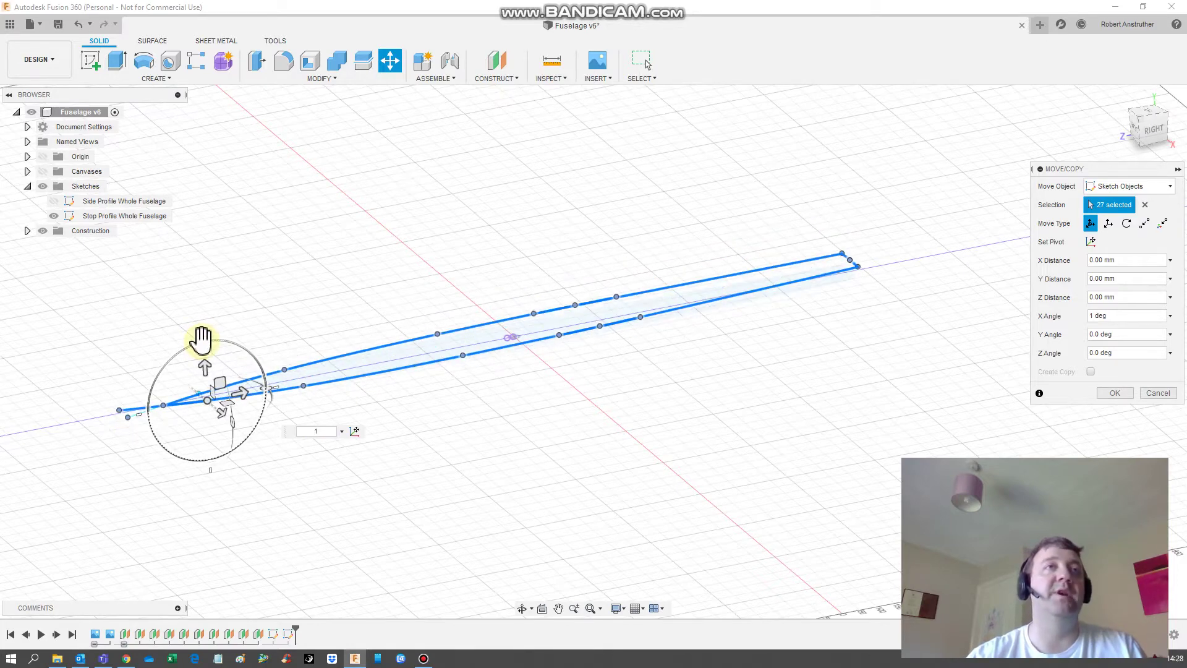
key("Return")
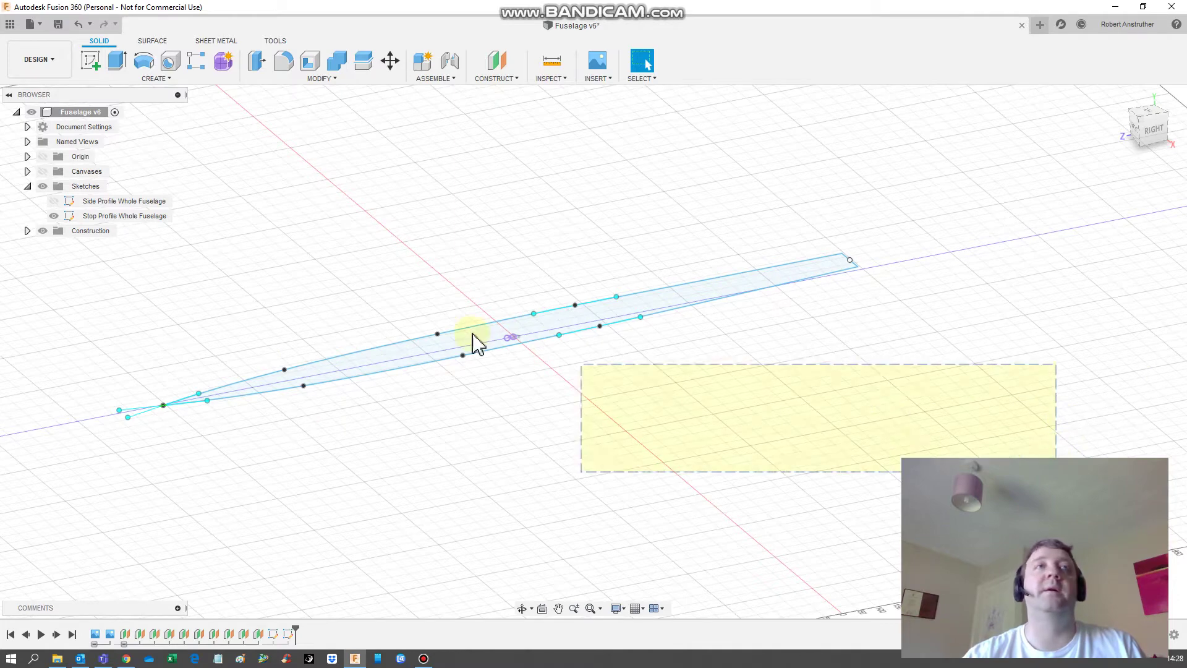
Show the side profile sketch again and move all the Stop Profile geometry along Z until its nose point meets the side profile's nose
mouse_move(473, 335)
left_mouse_down()
mouse_move(128, 231)
mouse_move(88, 270)
mouse_move(94, 251)
left_mouse_up()
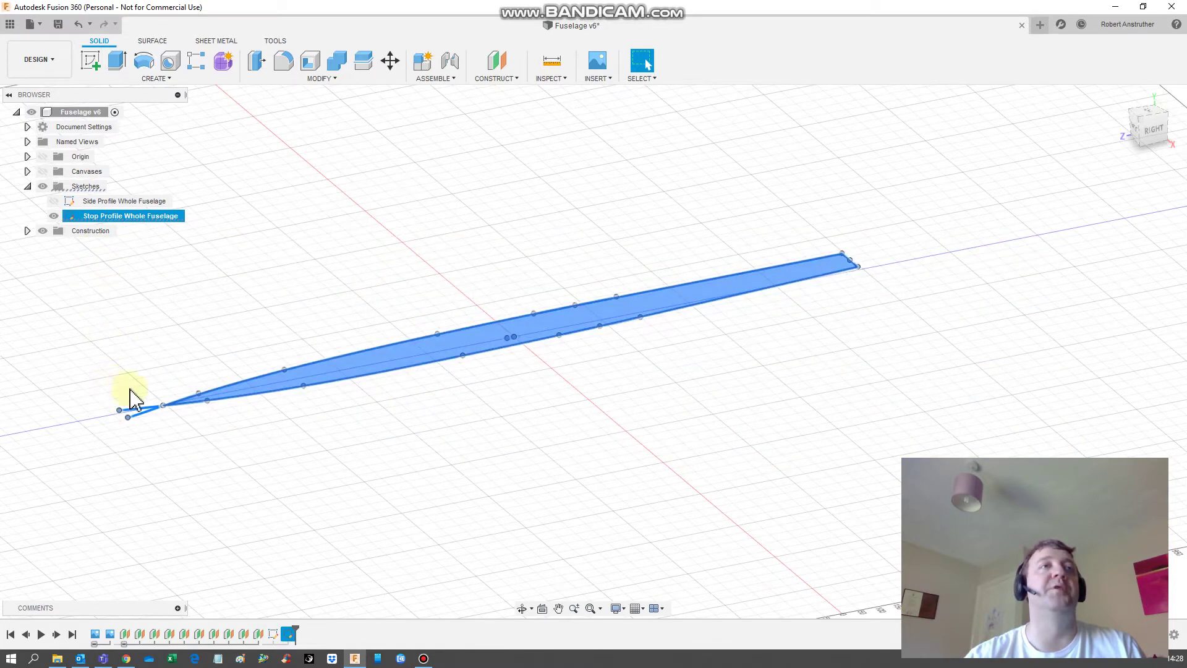
left_click(54, 201)
scroll(162, 384, "up", 3)
scroll(168, 390, "up", 2)
middle_click_drag(169, 392, 531, 48)
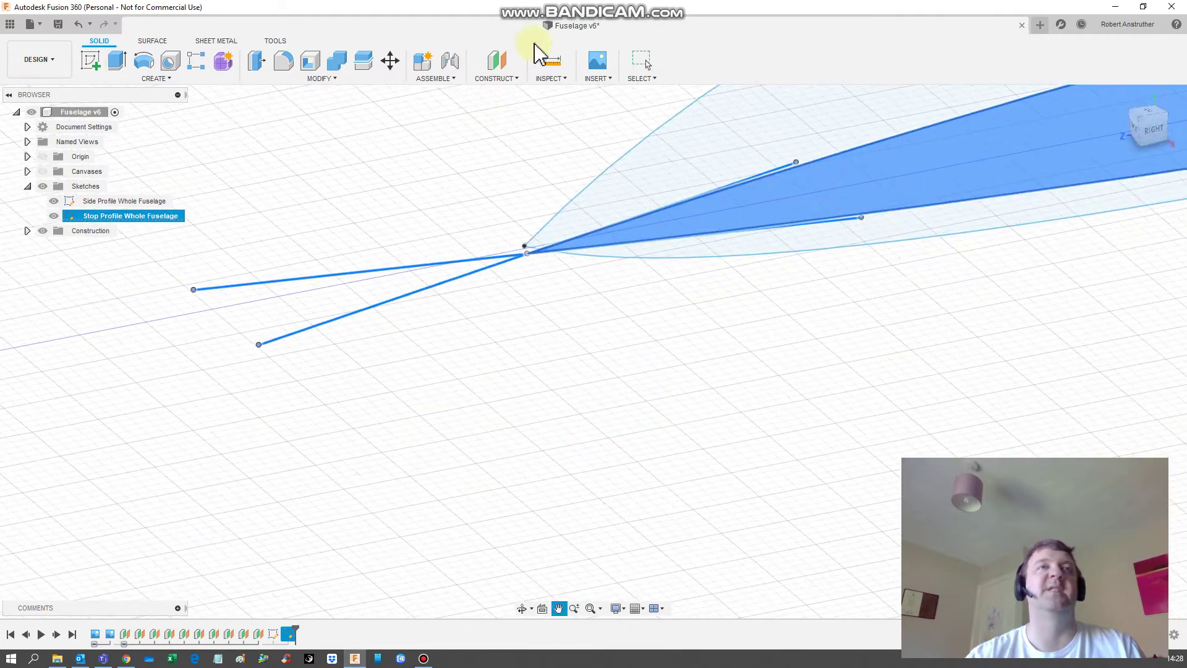
scroll(460, 218, "up", 3)
scroll(615, 315, "down", 4)
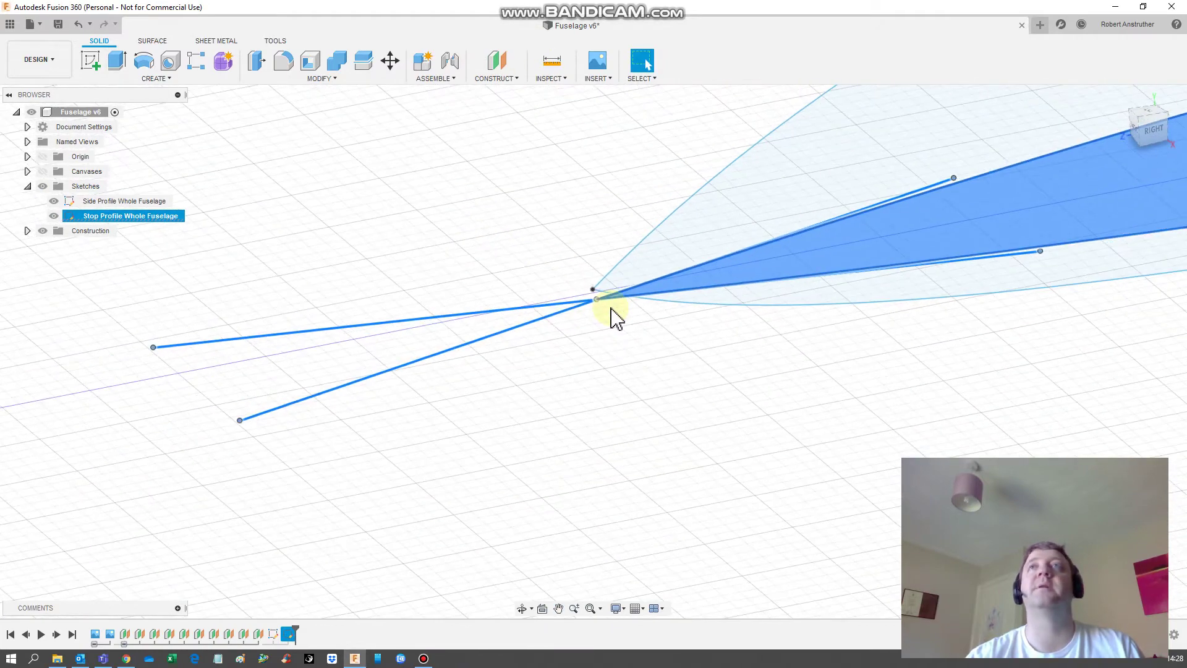
middle_click_drag(644, 334, 673, 390)
scroll(636, 403, "down", 5)
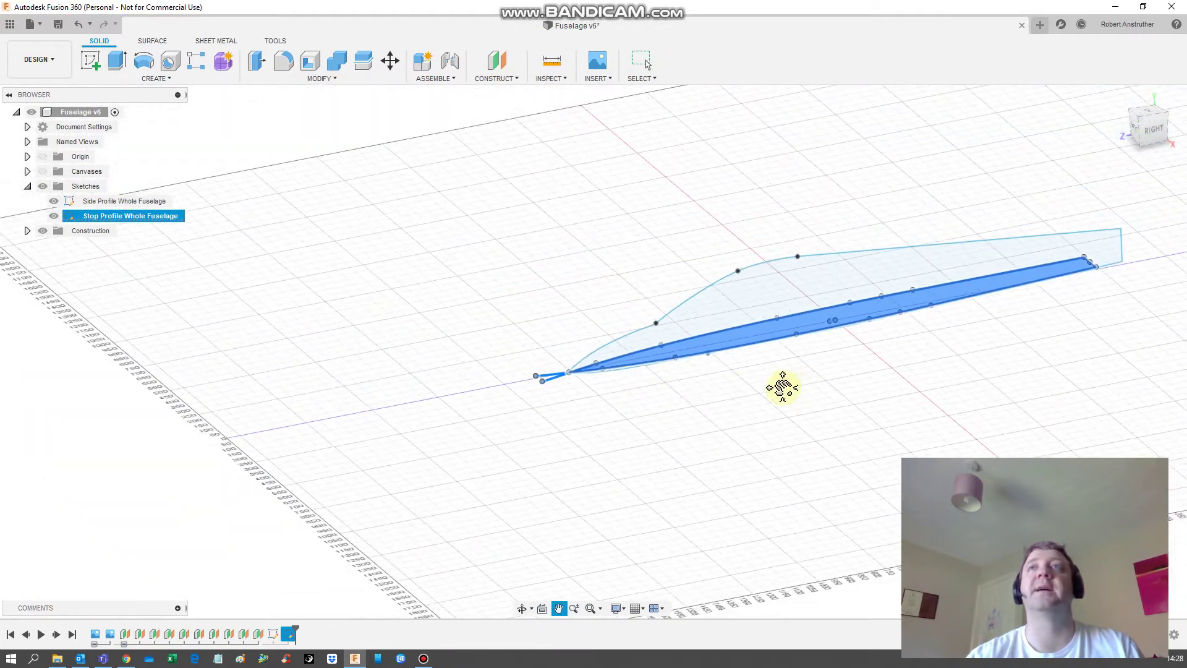
right_click(526, 370)
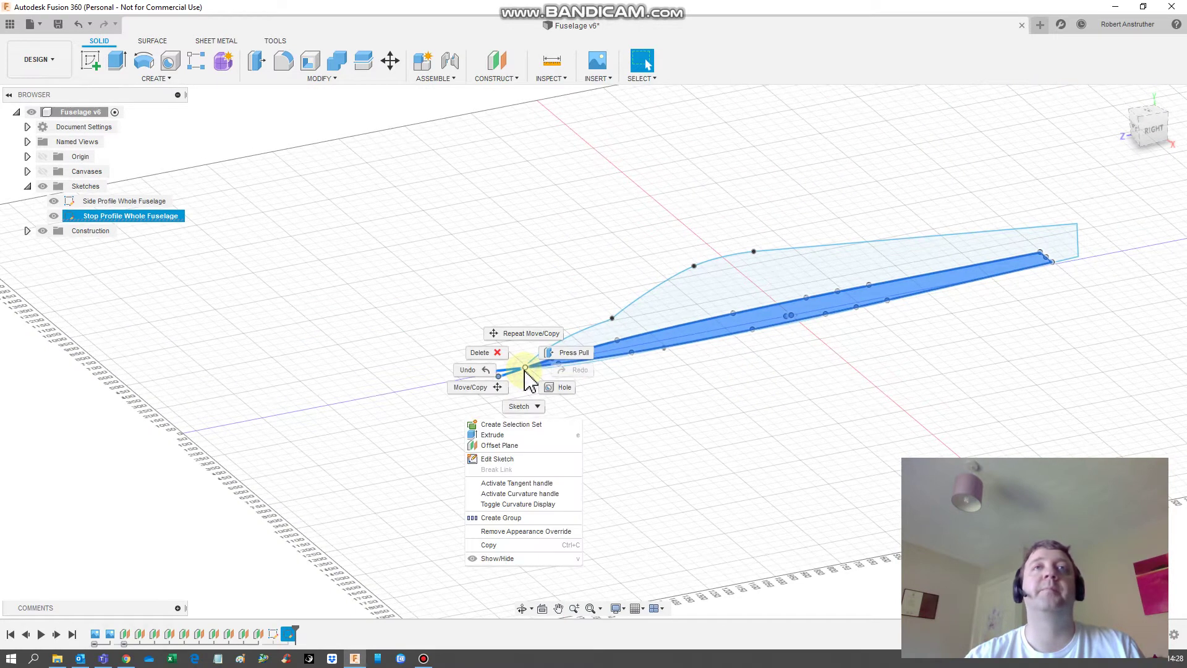
left_click(479, 388)
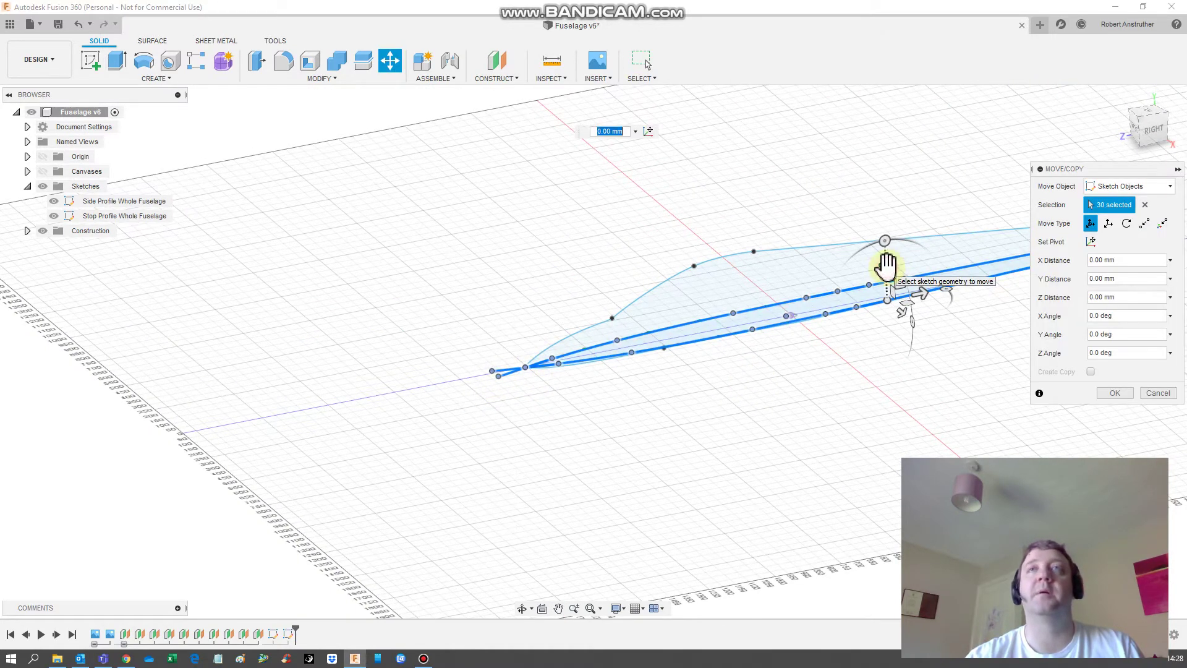
scroll(559, 400, "up", 5)
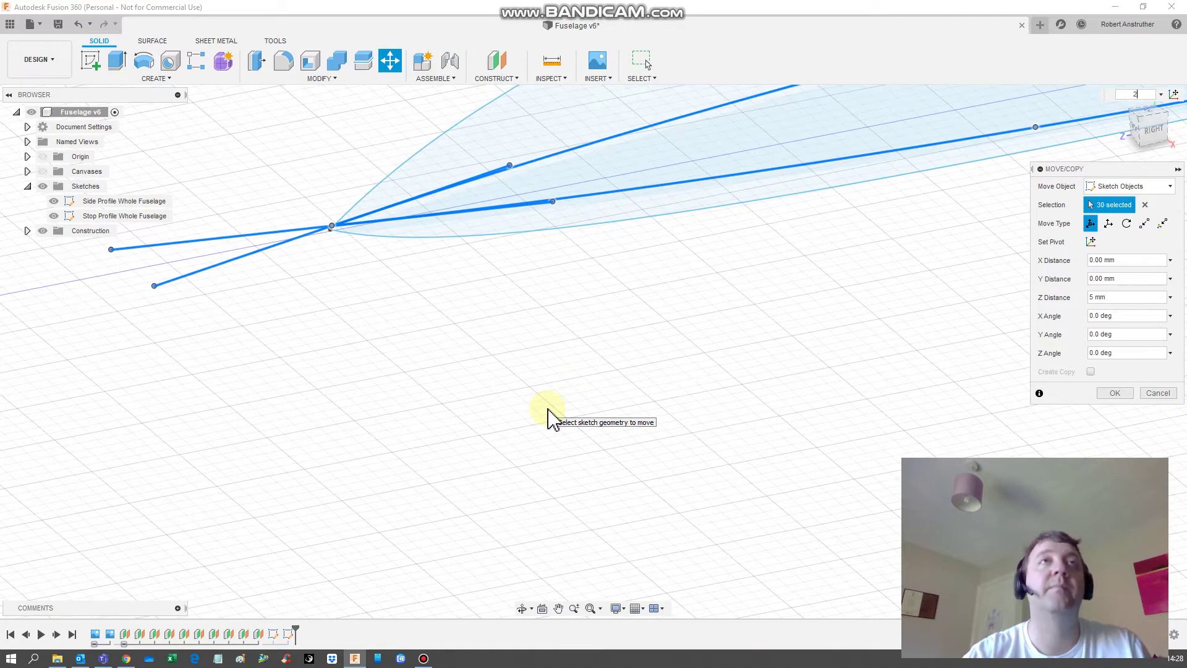
key("Return")
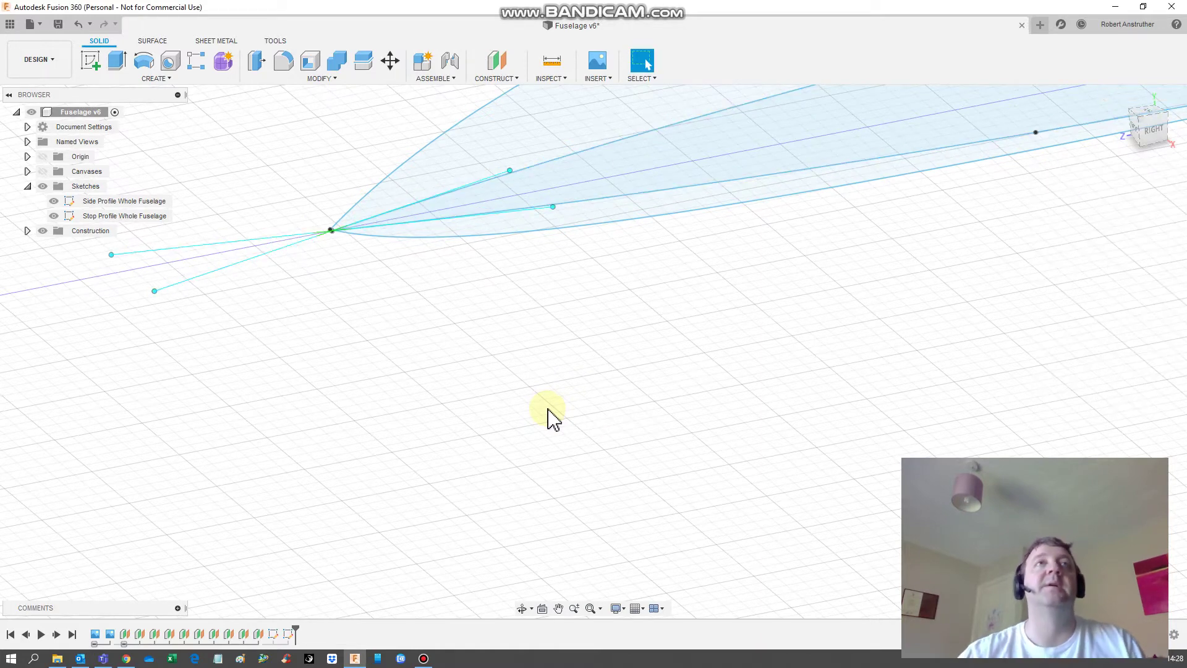
Try to move the rear edge of the Stop Profile sketch by -25 mm in Y
scroll(604, 186, "down", 2)
middle_click_drag(813, 405, 366, 578)
scroll(433, 498, "down", 4)
mouse_move(809, 408)
middle_mouse_down()
mouse_move(424, 390)
mouse_move(294, 448)
middle_mouse_up()
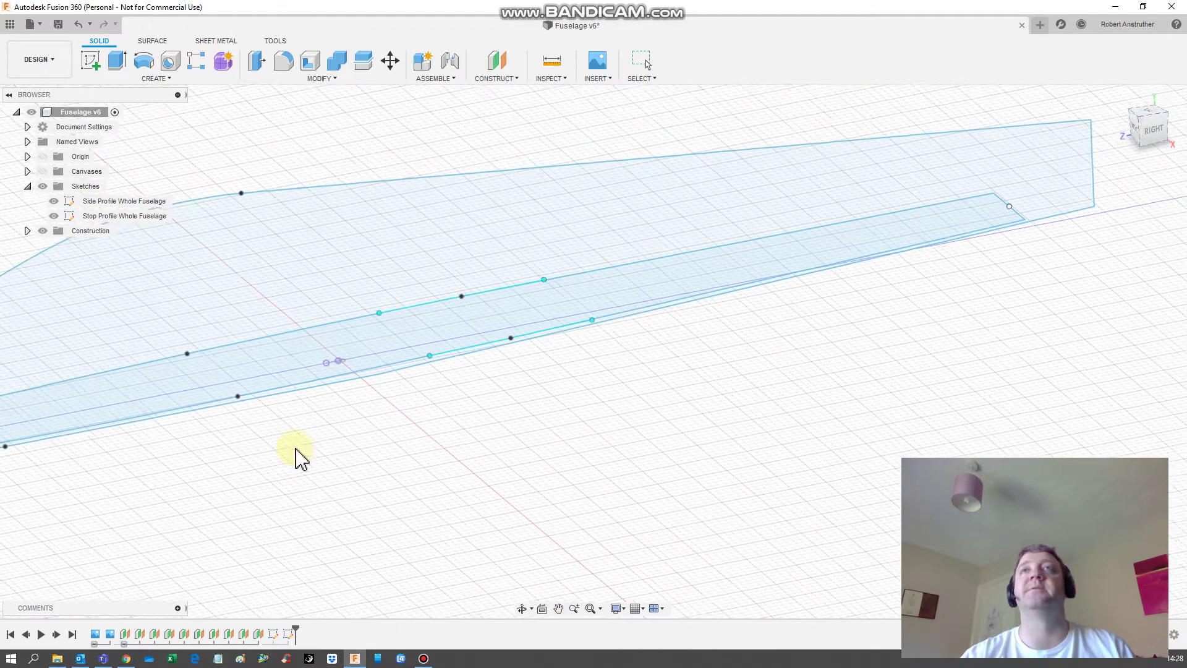
right_click(1016, 226)
left_click(968, 241)
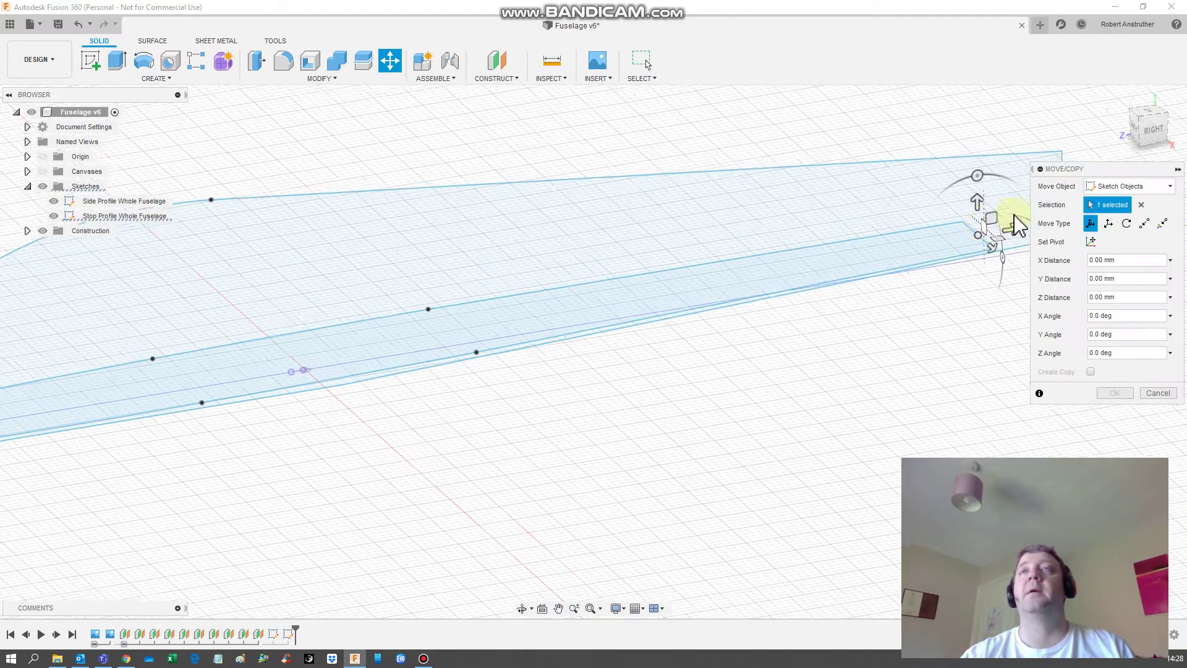
mouse_move(1020, 225)
middle_mouse_down()
mouse_move(888, 310)
mouse_move(725, 319)
middle_mouse_up()
mouse_move(709, 305)
left_mouse_down()
mouse_move(798, 286)
mouse_move(699, 323)
left_mouse_up()
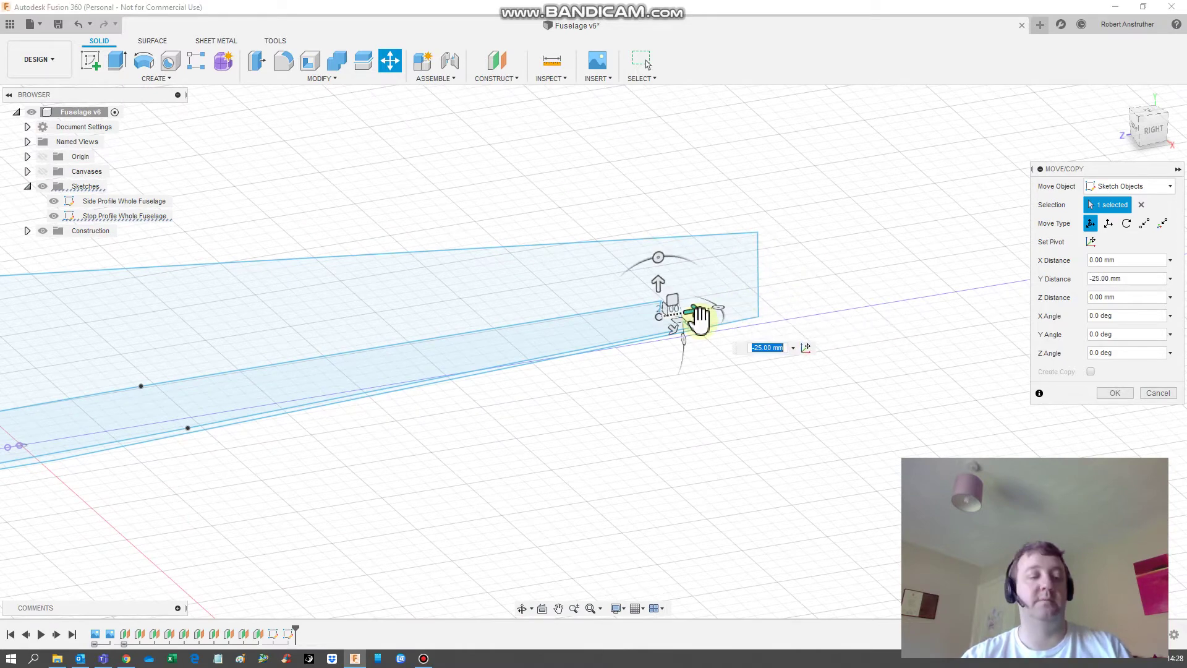
key("Return")
Show the reference canvases and Plane10, and compare the fuselage's tail end with the drawing in the right-side view
scroll(742, 401, "down", 3)
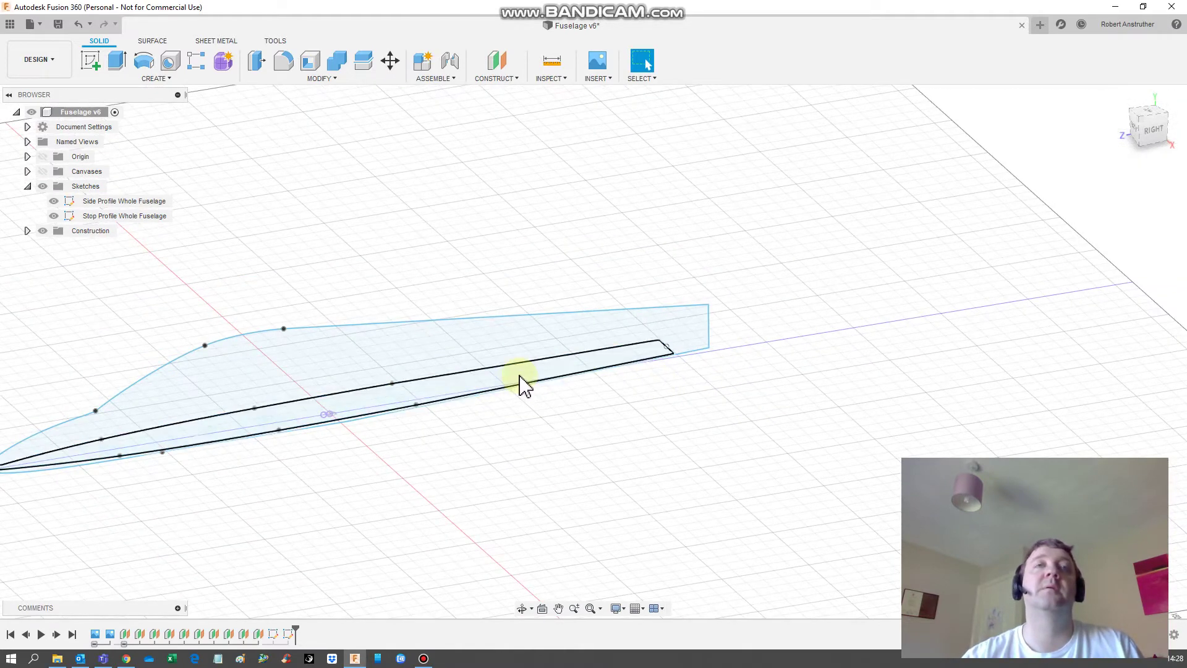
left_click(43, 172)
left_click(1149, 128)
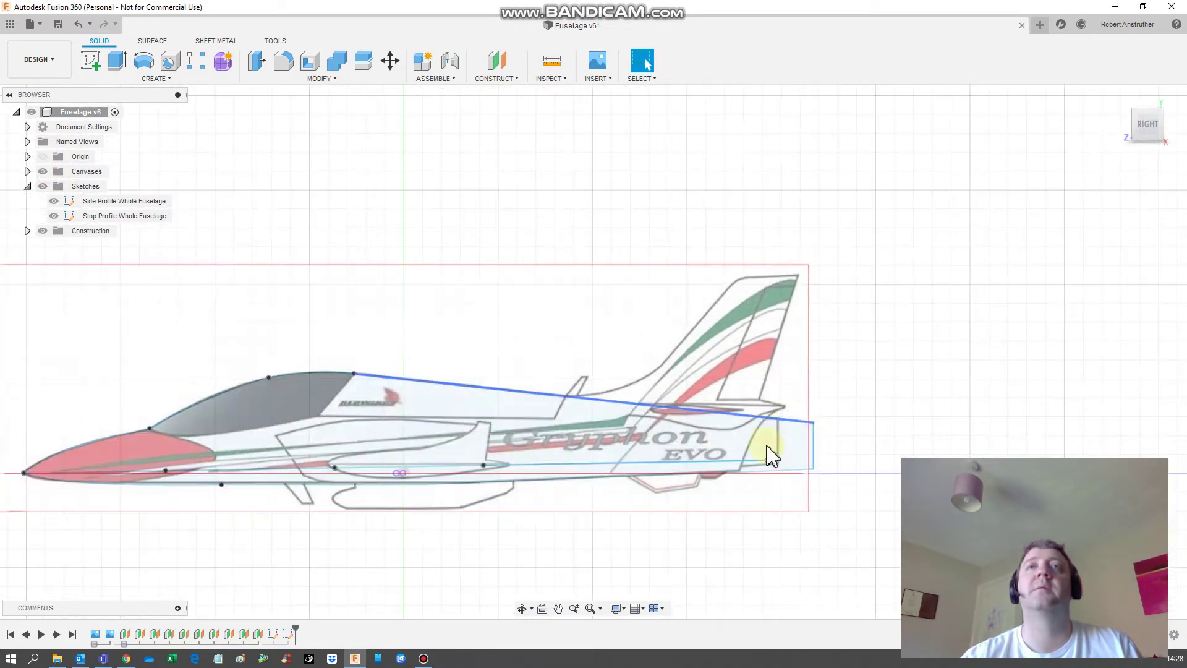
scroll(772, 456, "up", 3)
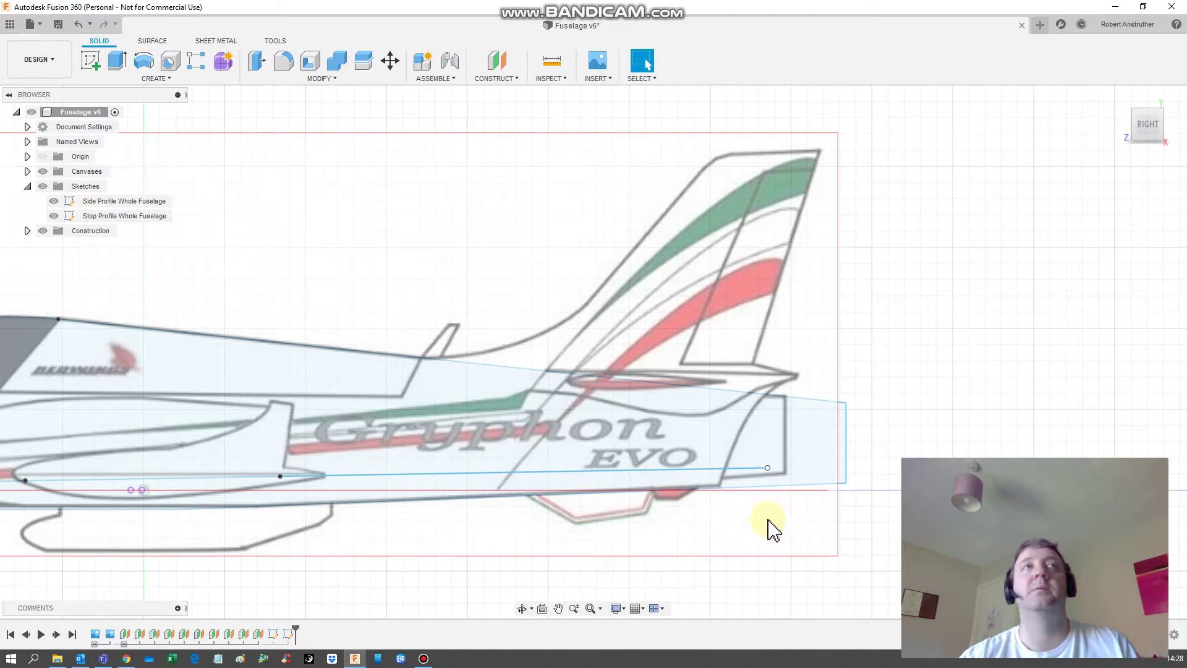
left_click(44, 233)
left_click(27, 231)
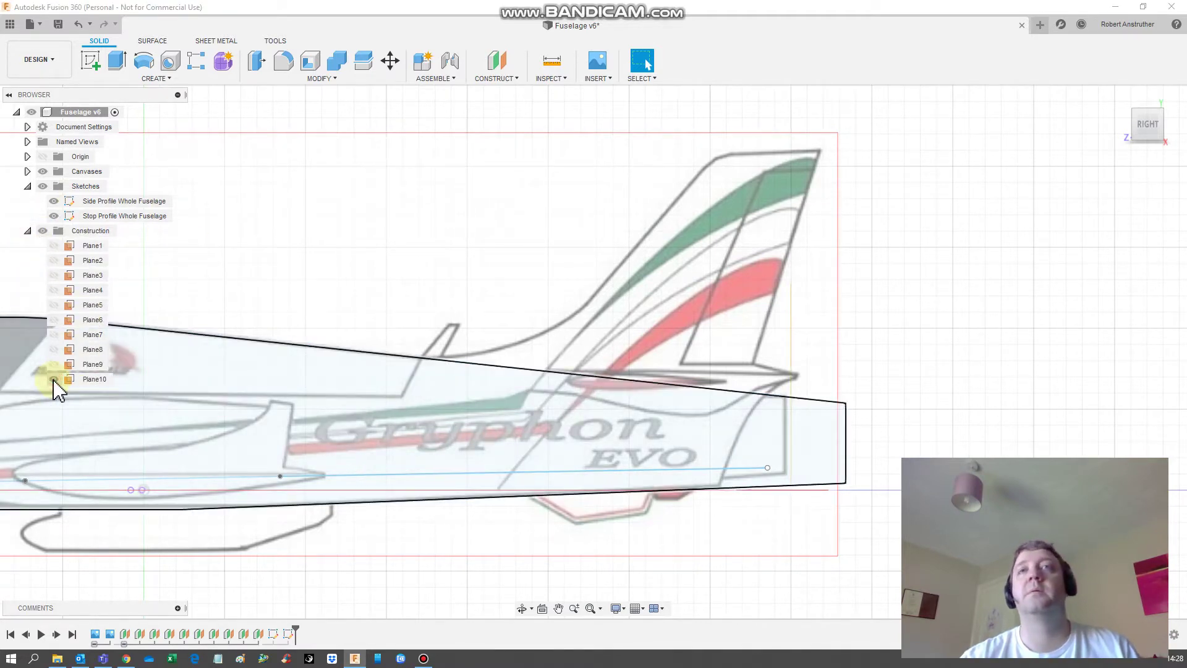
Move the rear edge of the Stop Profile sketch 100 mm in Y to lengthen the profile past the tail
middle_click_drag(827, 440, 820, 442, "shift")
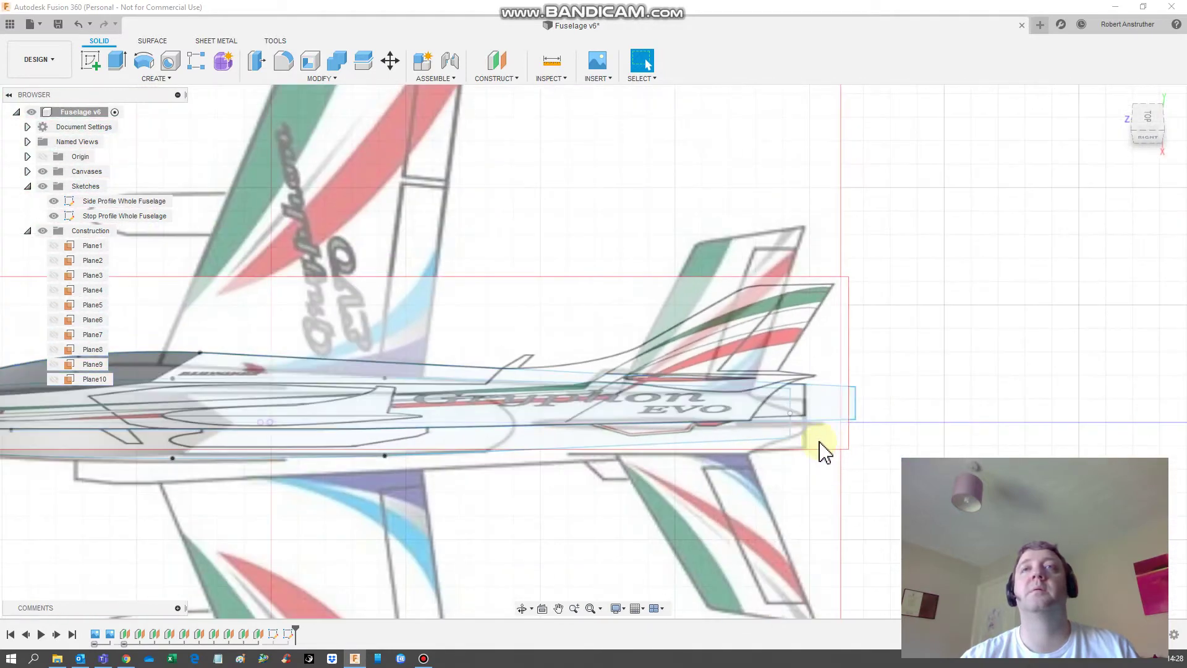
right_click(792, 416)
left_click(731, 420)
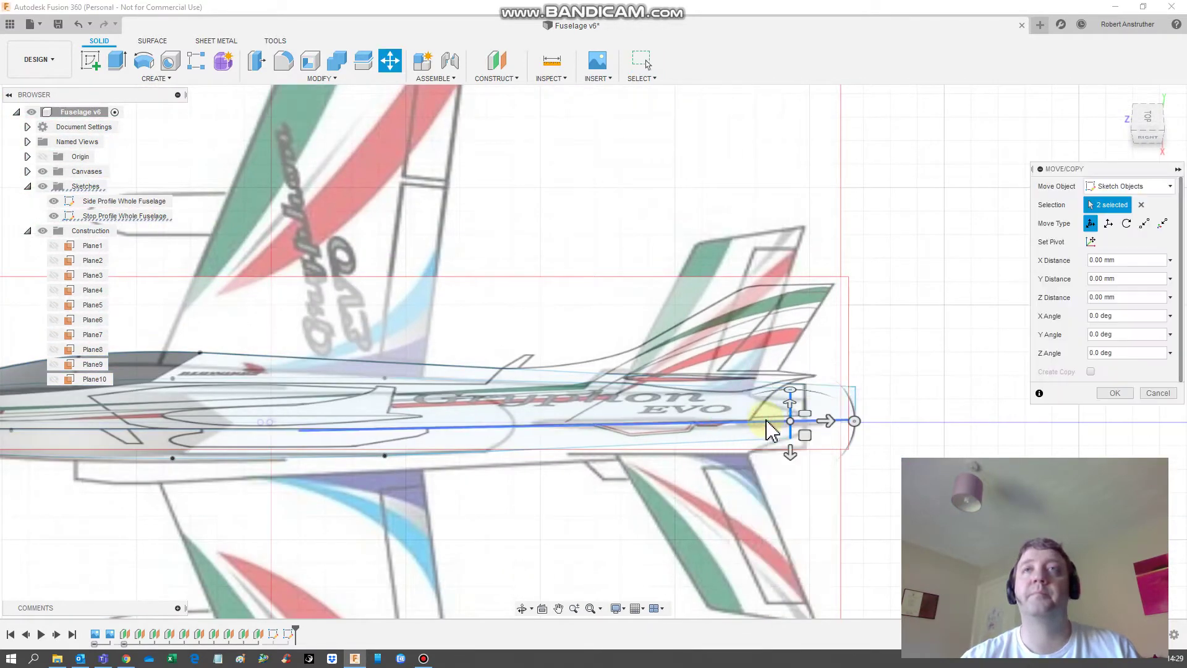
left_click_drag(837, 419, 873, 419)
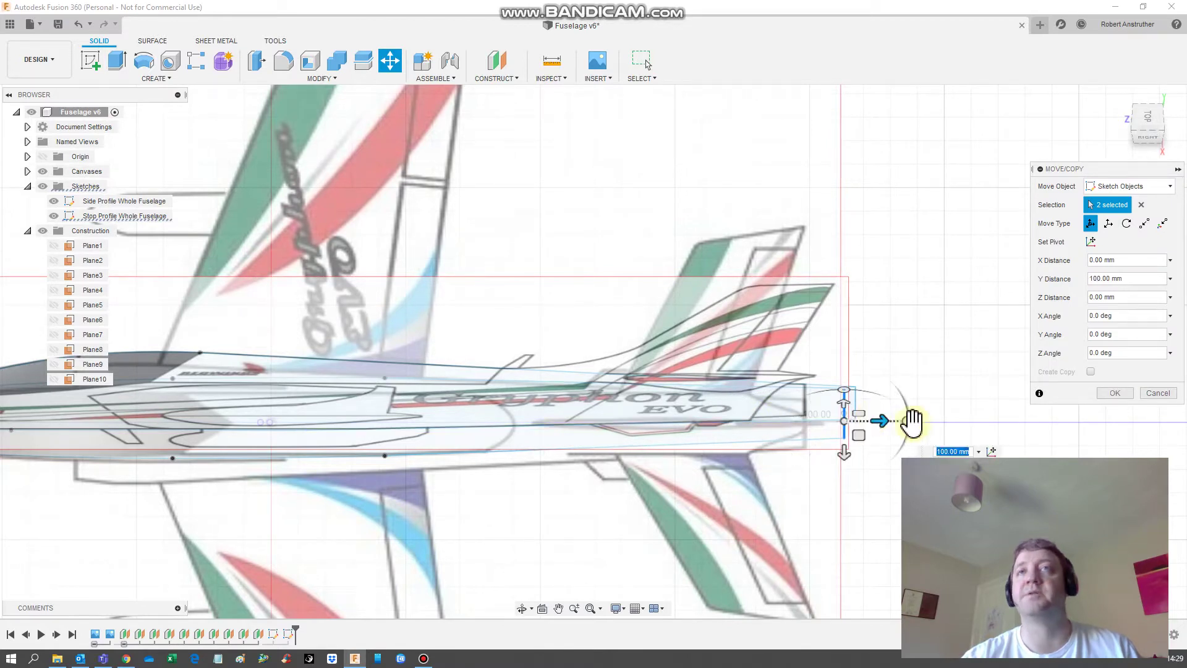
left_click(1117, 393)
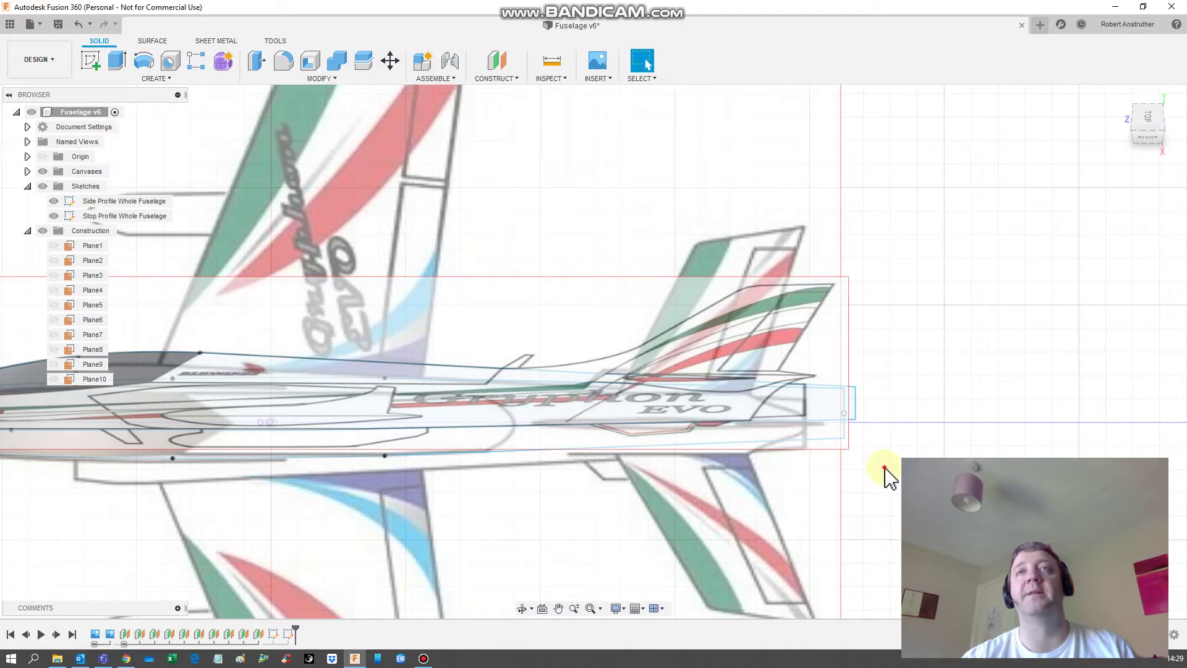
Select Plane10 and compare its position with the fuselage's tail end in the right-side view
middle_click_drag(882, 465, 780, 444, "shift")
left_click(93, 380)
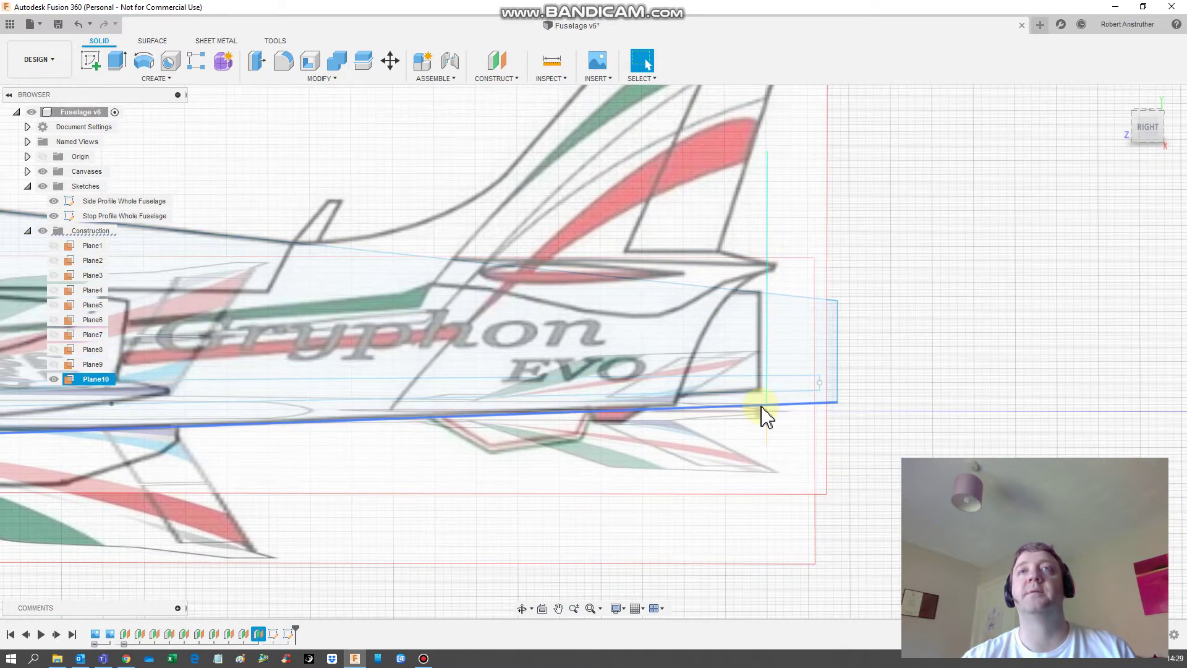
scroll(694, 402, "down", 1)
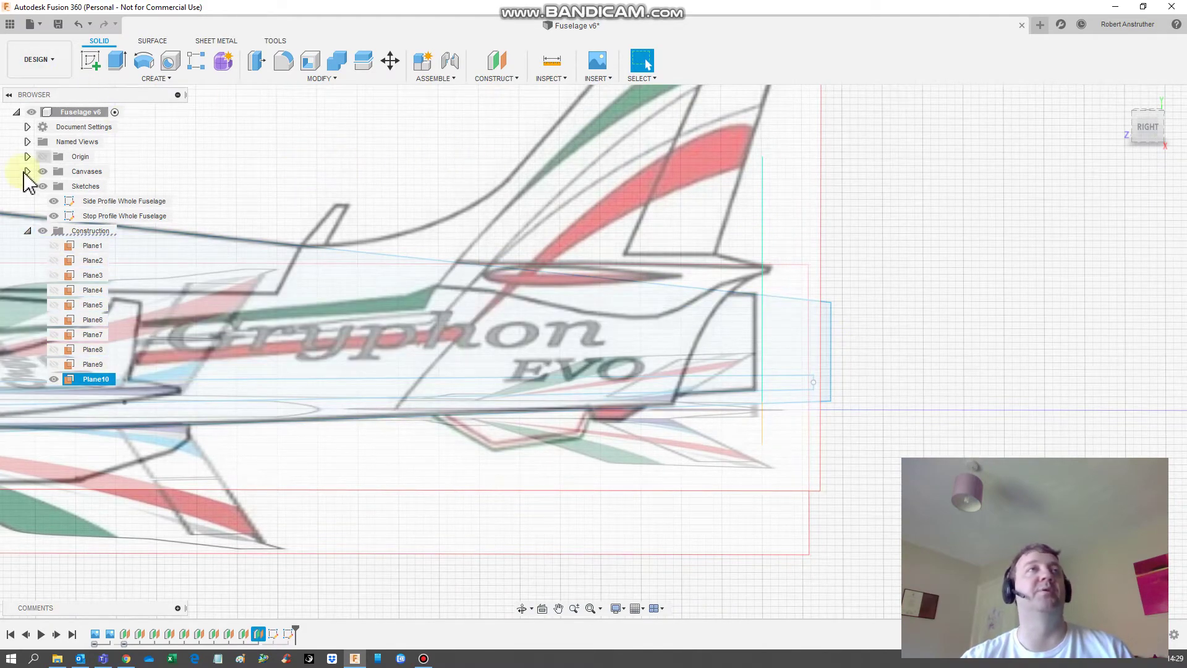
Hide the Construction folder and switch on the individual visibility of Plane1 through Plane10
left_click(43, 231)
double_click(94, 383)
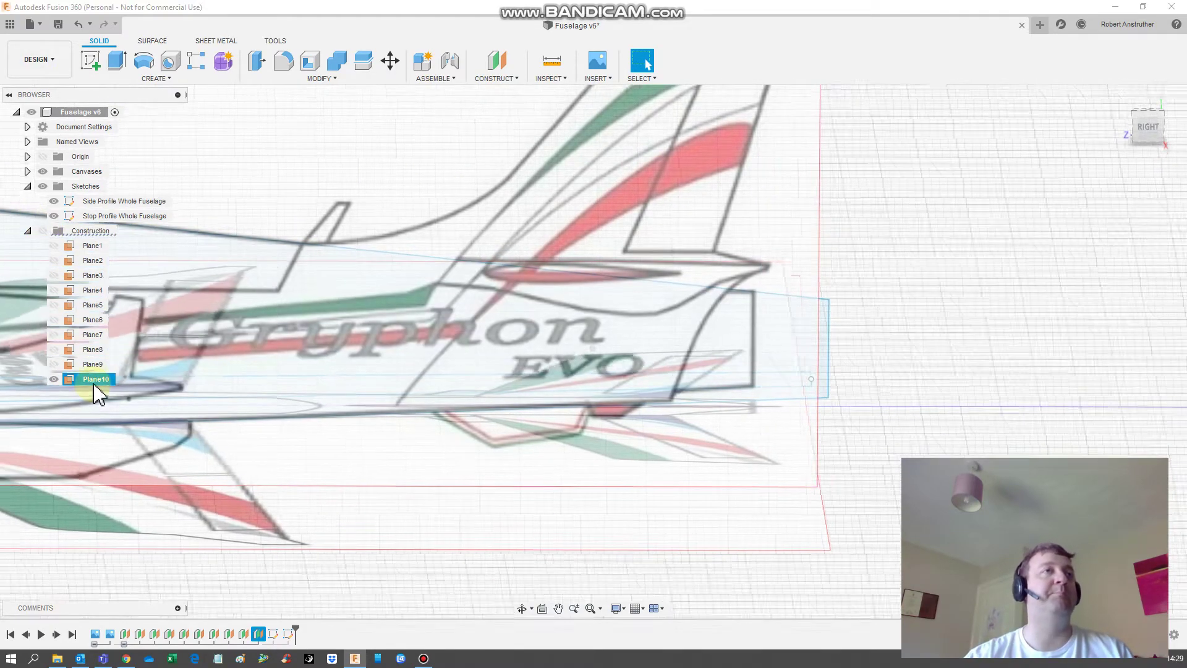
left_click(56, 379)
left_click(56, 249)
left_click(59, 265)
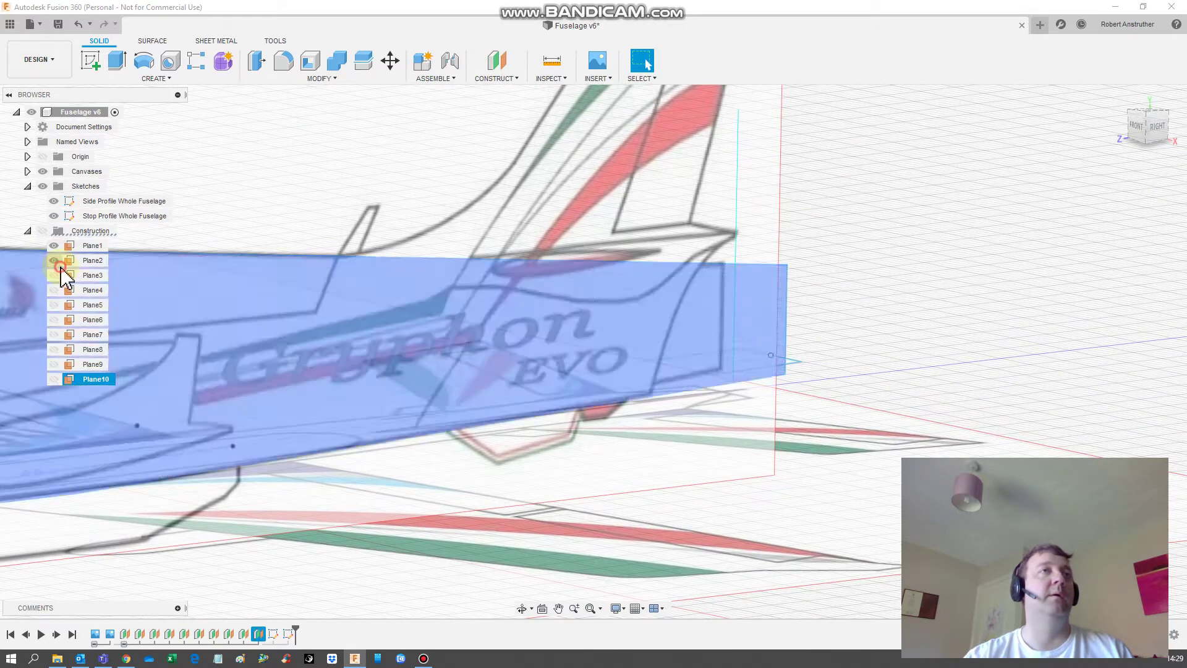
left_click(54, 275)
left_click(53, 290)
left_click(54, 305)
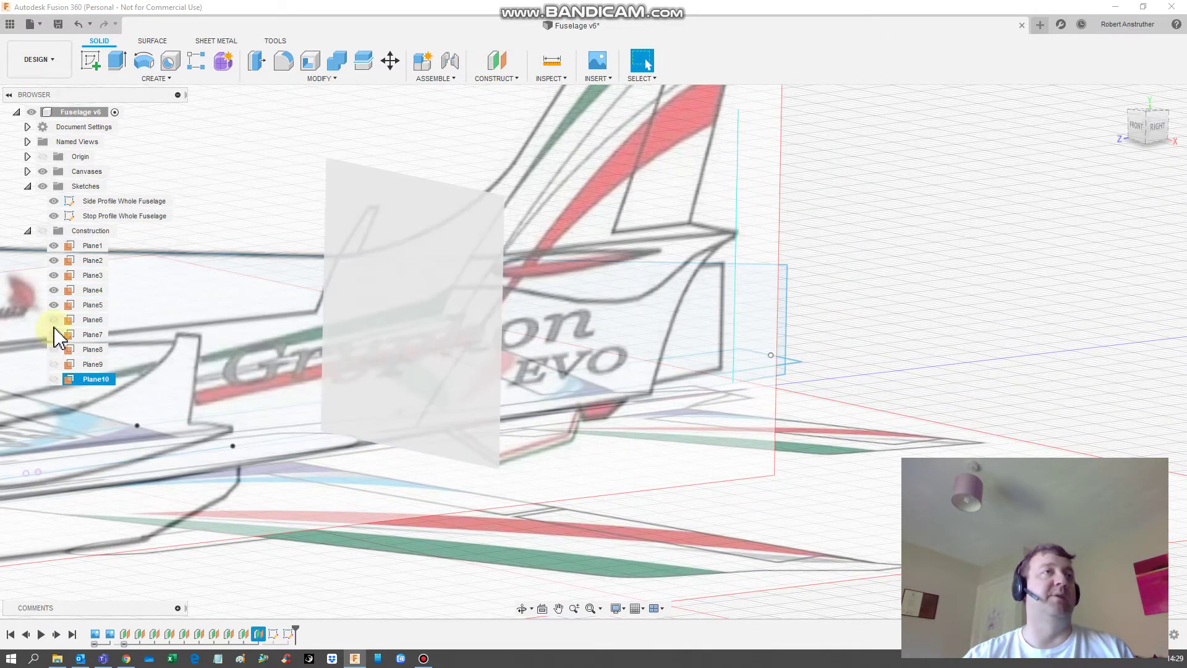
left_click(54, 319)
left_click(53, 335)
left_click(54, 350)
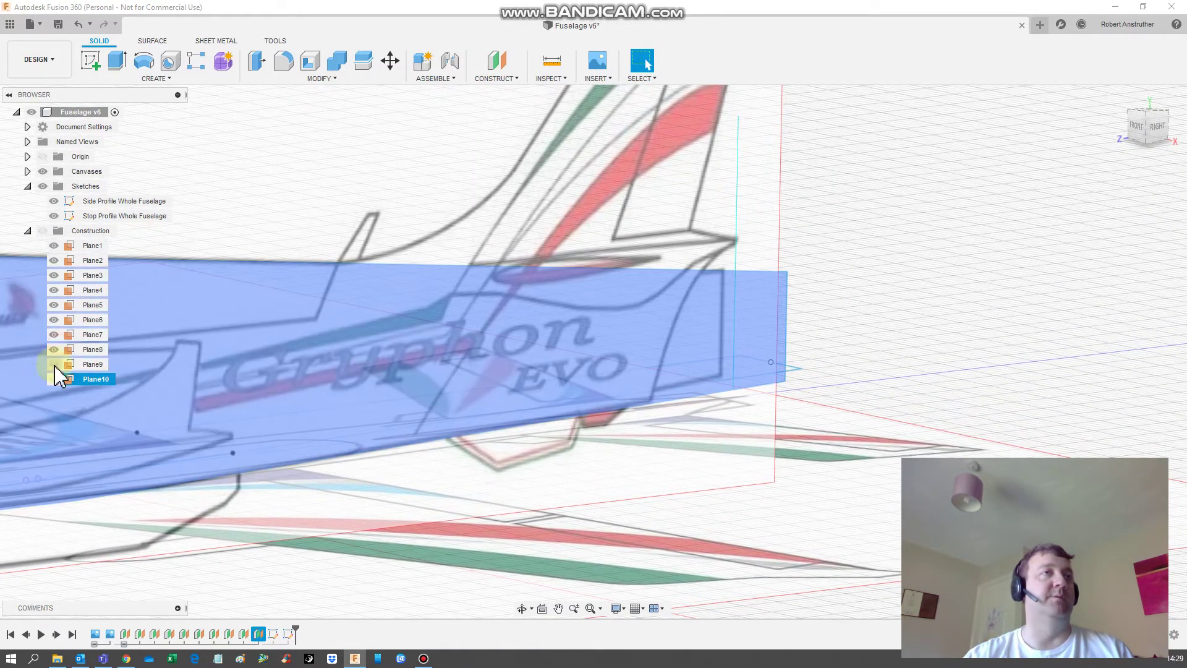
left_click(54, 365)
left_click(55, 379)
Show the Construction folder so its planes are displayed along the whole fuselage
scroll(594, 418, "down", 3)
middle_click_drag(586, 455, 1014, 309)
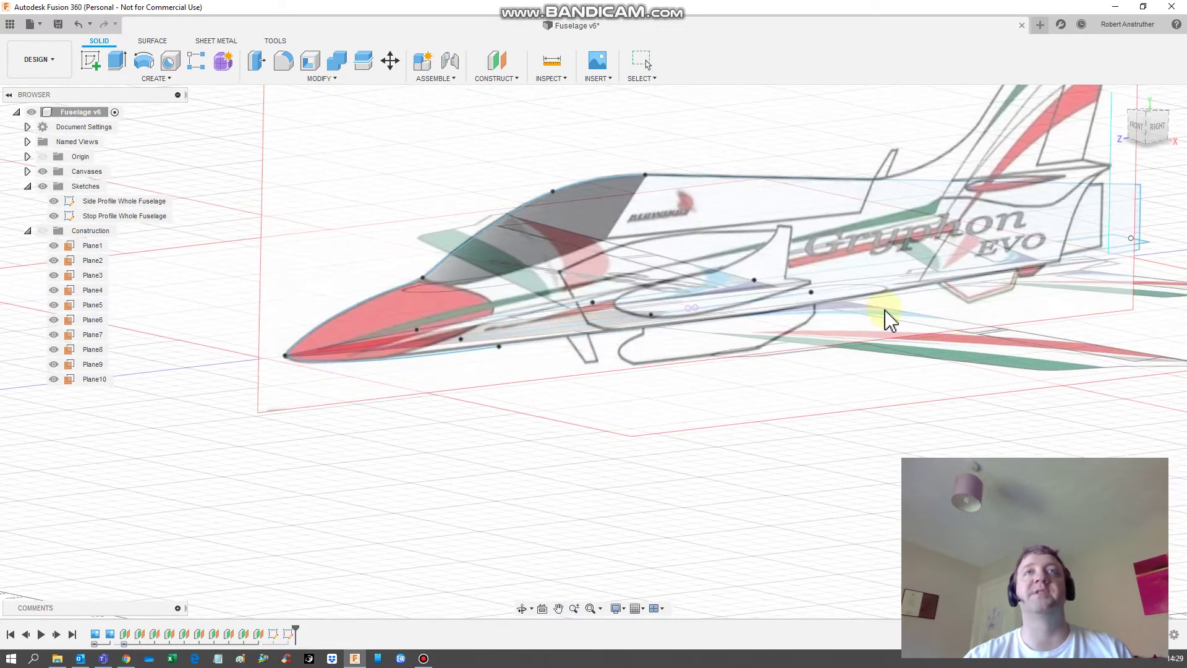
middle_click_drag(779, 231, 528, 403)
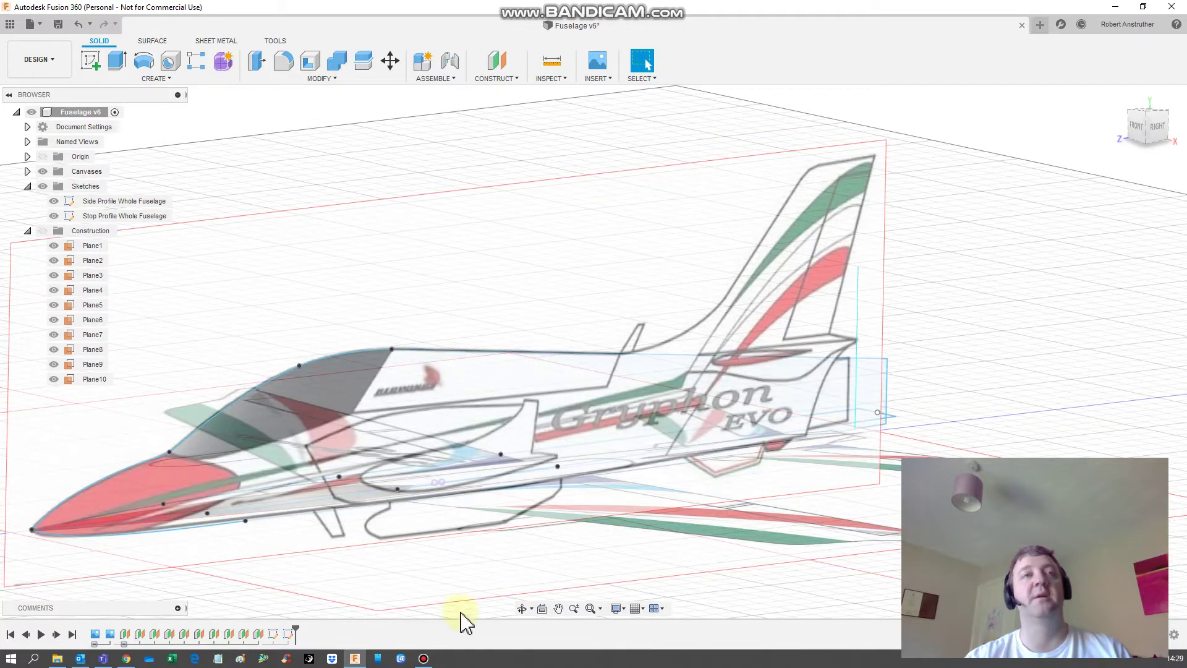
scroll(518, 502, "up", 3)
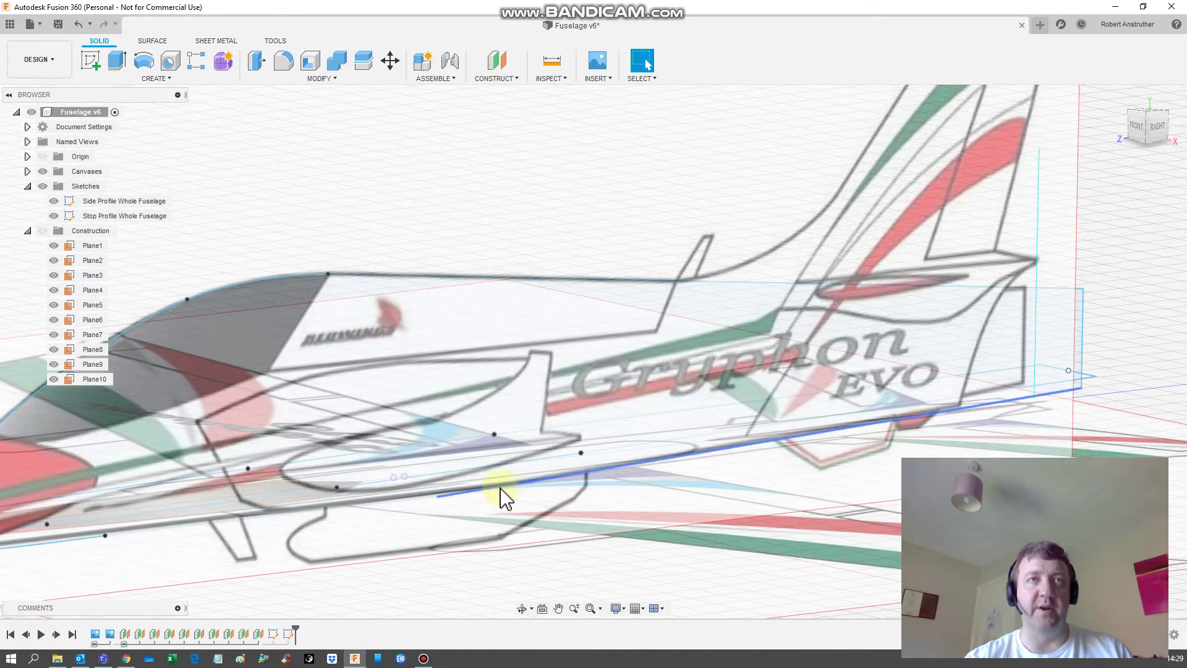
middle_click_drag(456, 490, 457, 481, "shift")
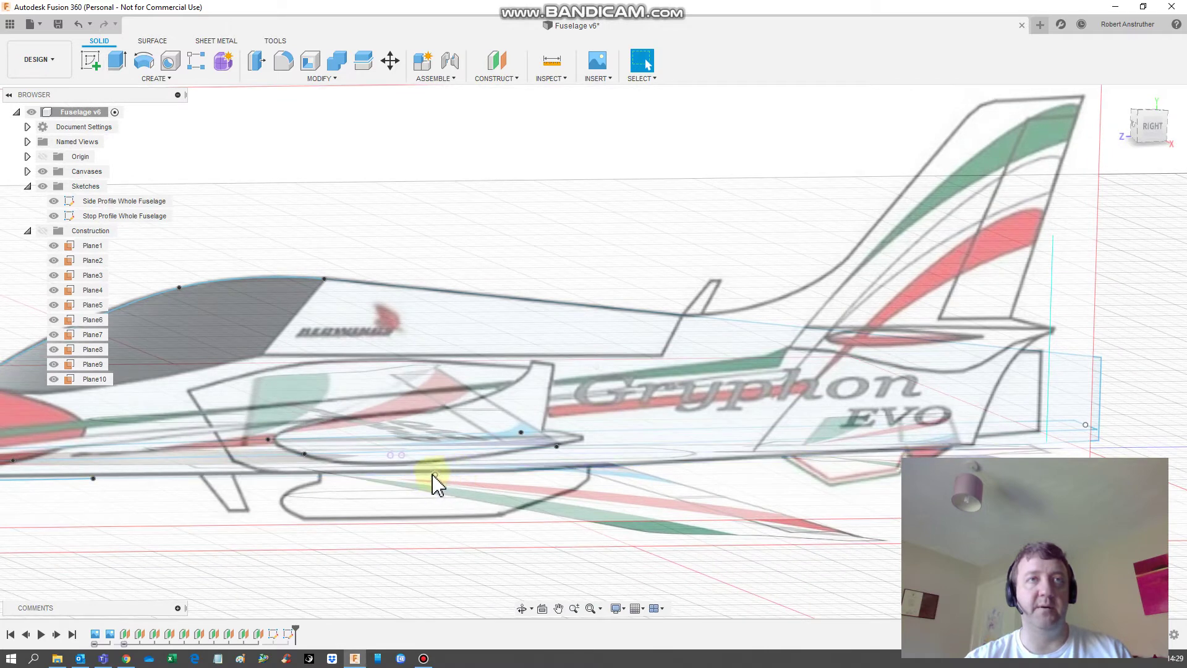
left_click(436, 475)
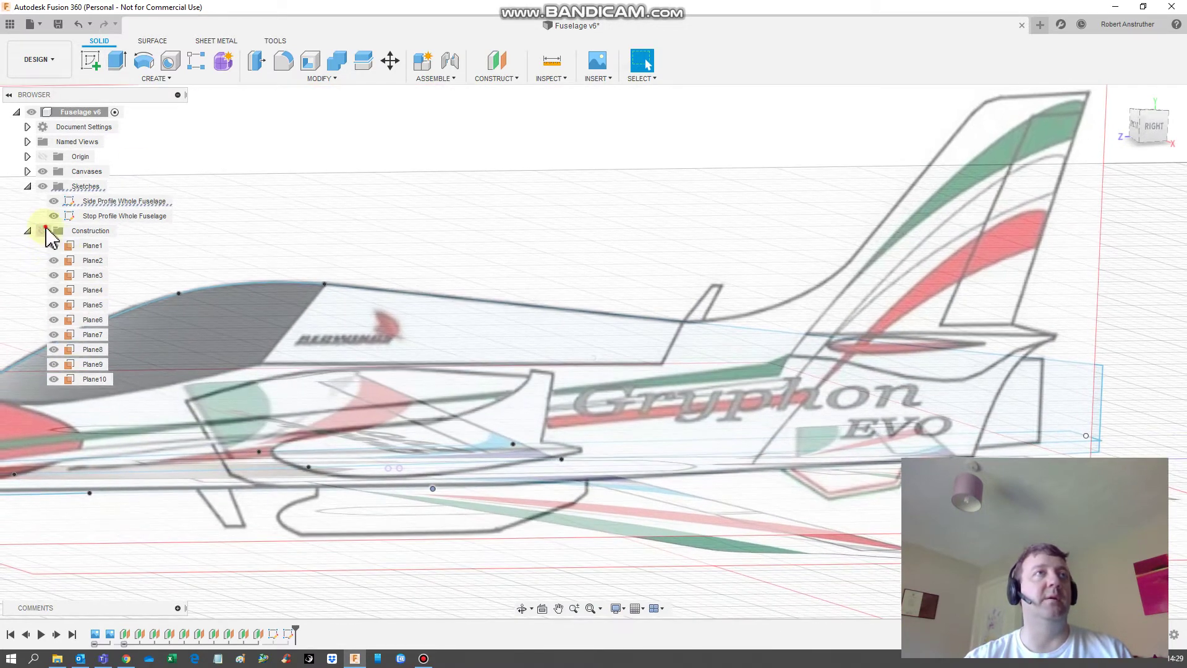
left_click(45, 231)
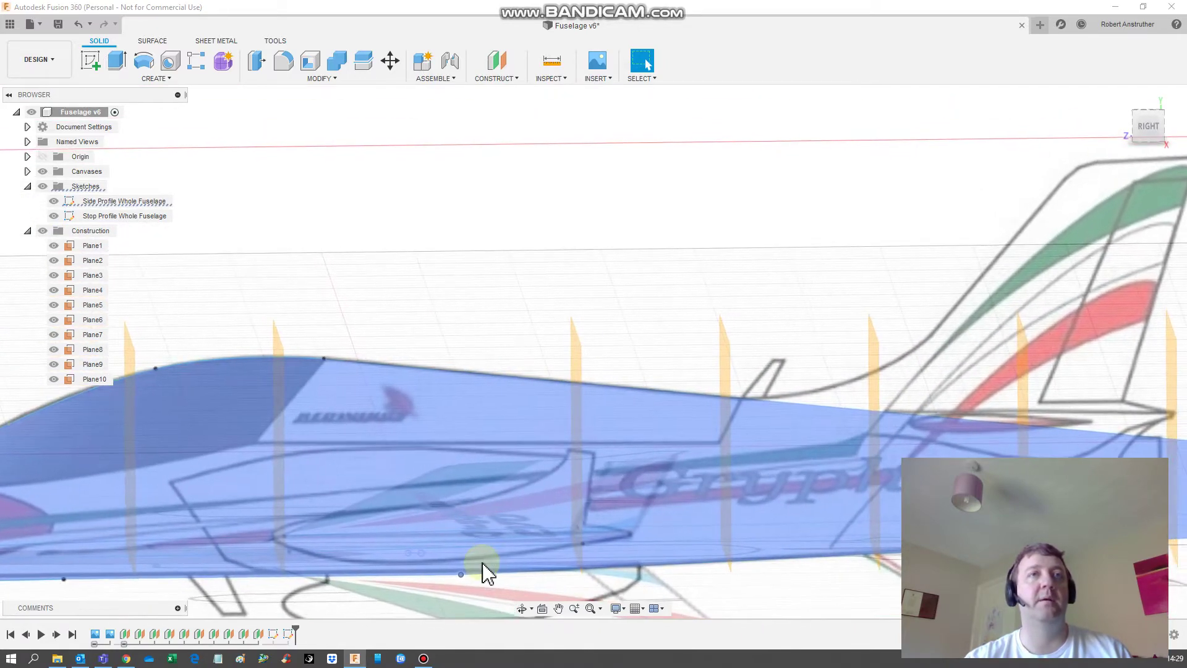
Show the Origin and hide Plane7, Plane8 and Plane9 across the rear fuselage
left_click(574, 377)
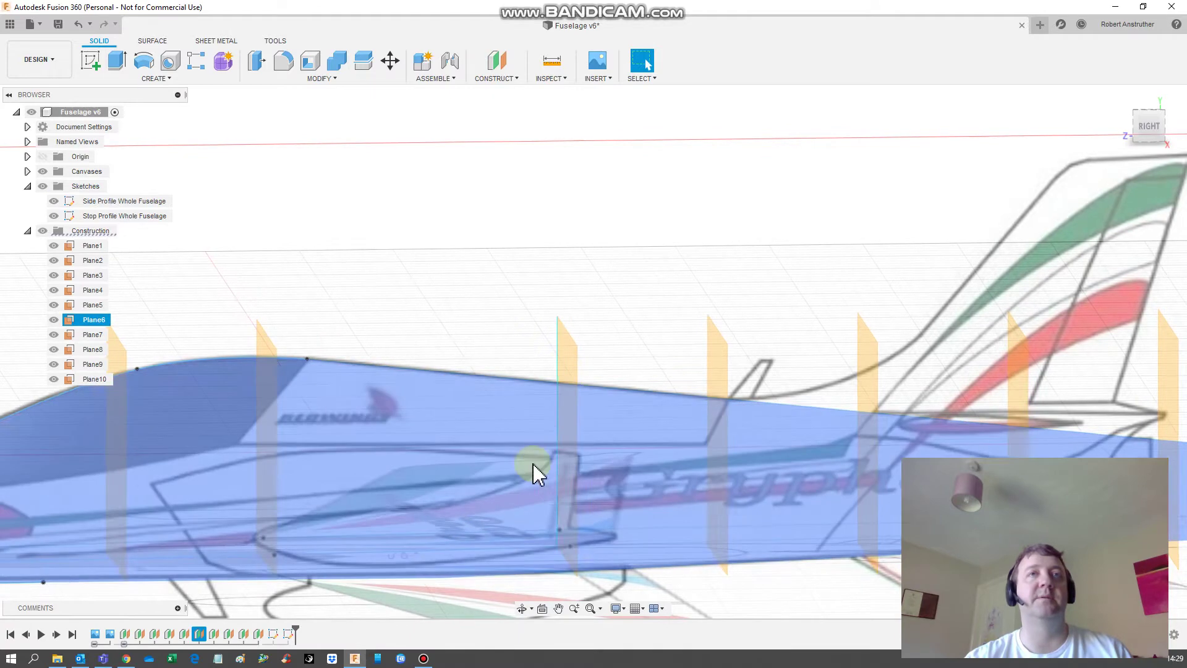
left_click(547, 411)
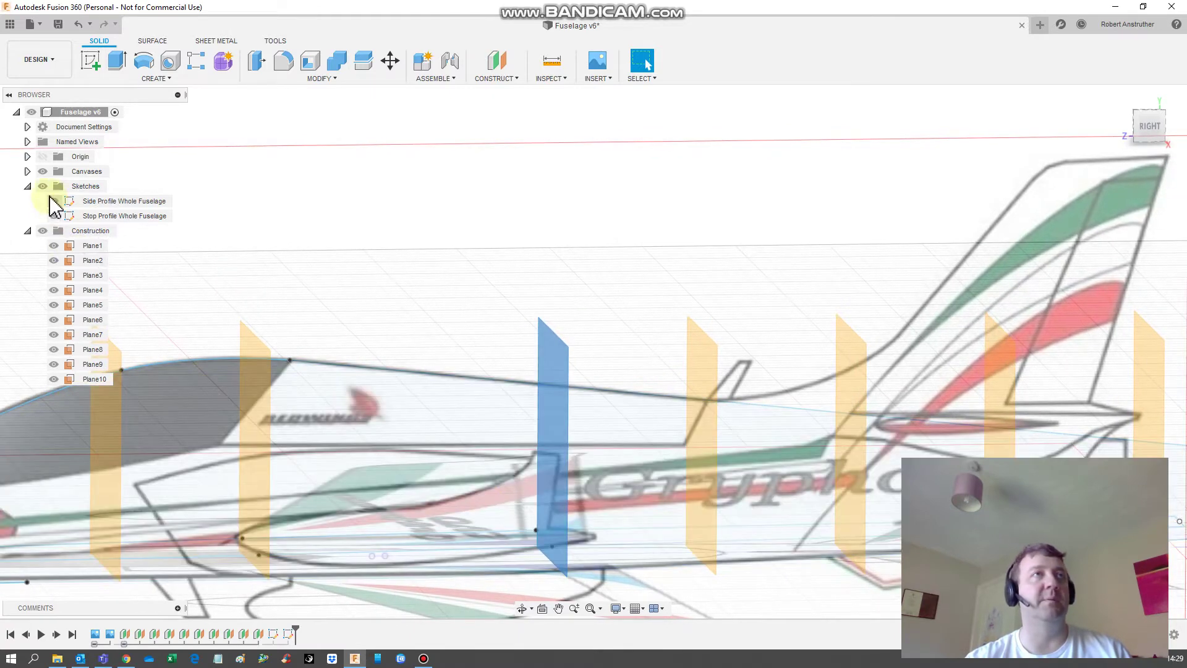
left_click(43, 157)
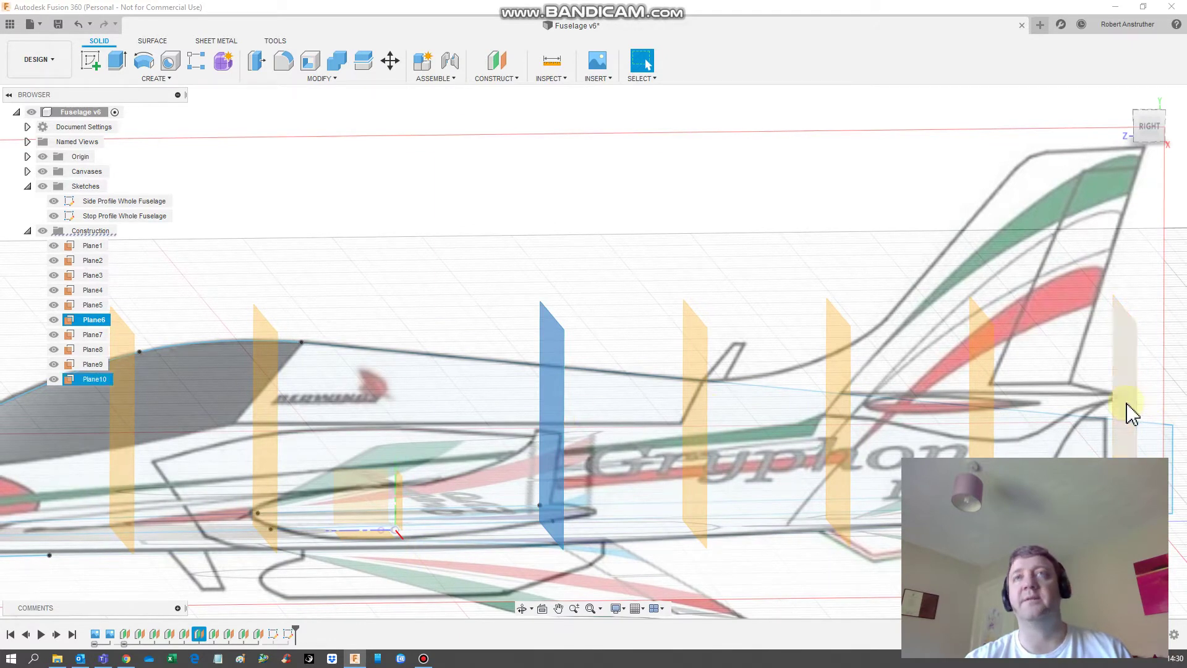
left_click(688, 397)
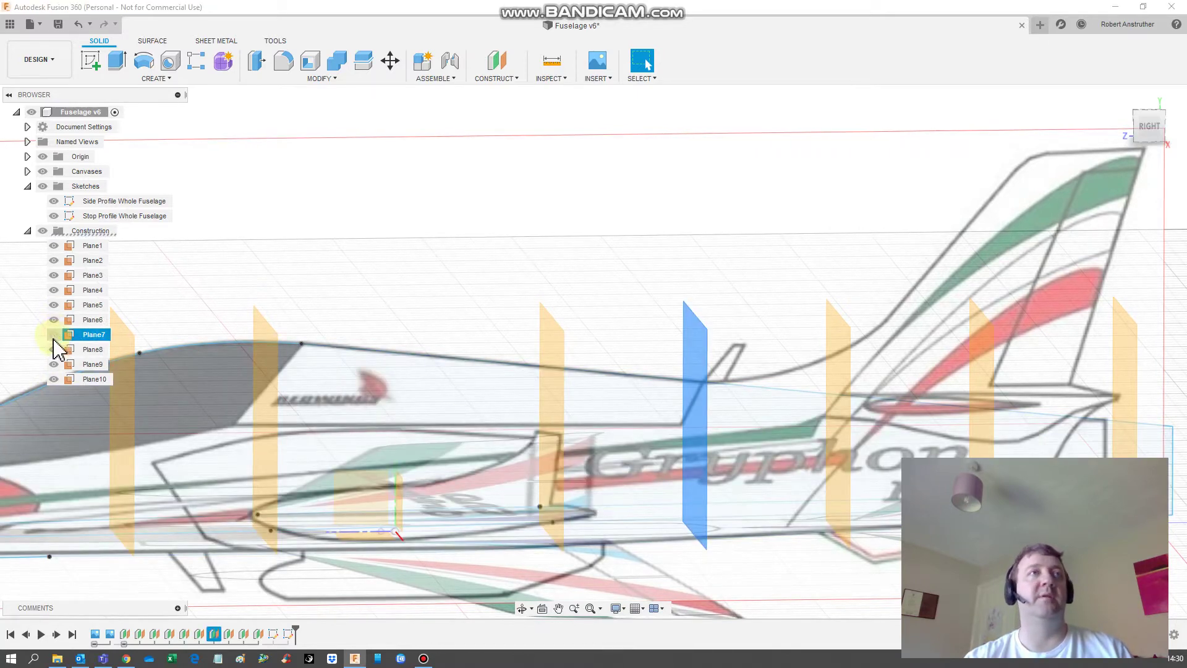
left_click(53, 364)
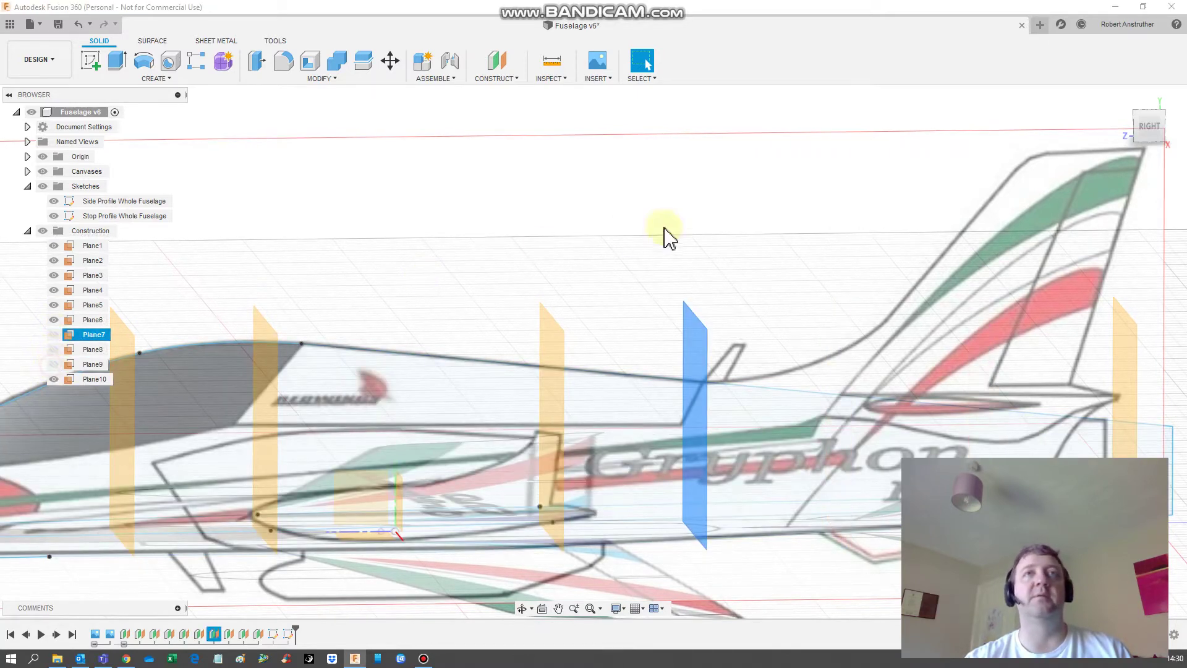
left_click(710, 217)
scroll(711, 226, "down", 5)
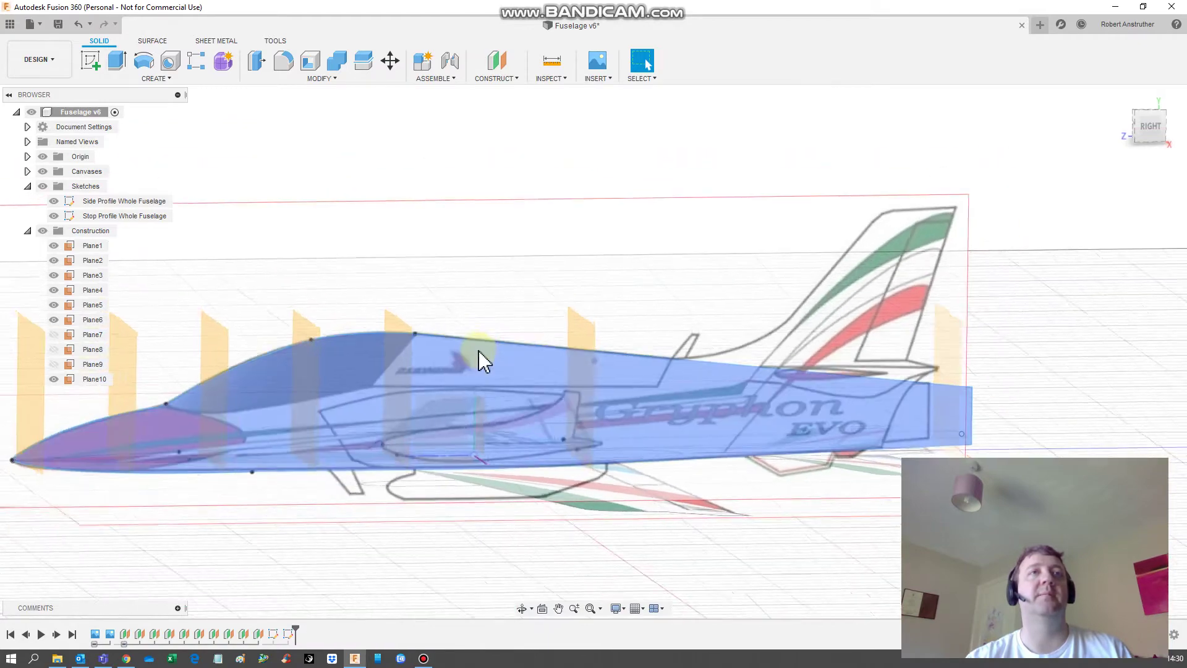
Start a new sketch on Plane1 at the fuselage's nose and hide the reference canvases
middle_click_drag(443, 363, 588, 532, "shift")
middle_click_drag(570, 588, 130, 254, "shift")
left_click(94, 246)
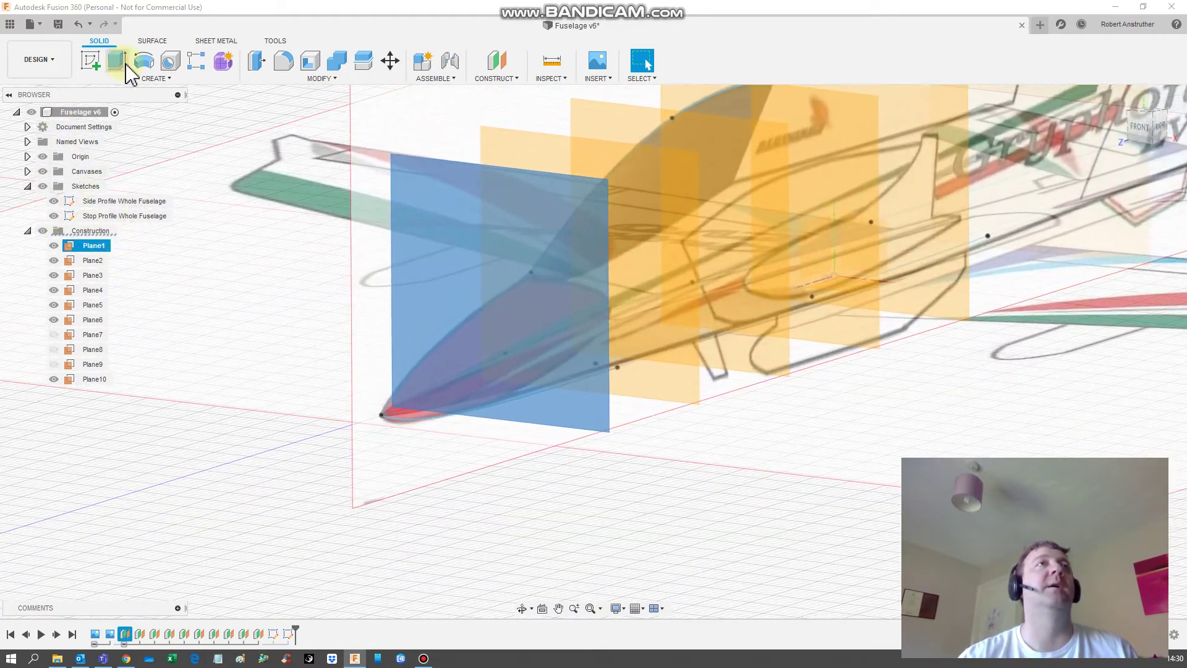
left_click(94, 62)
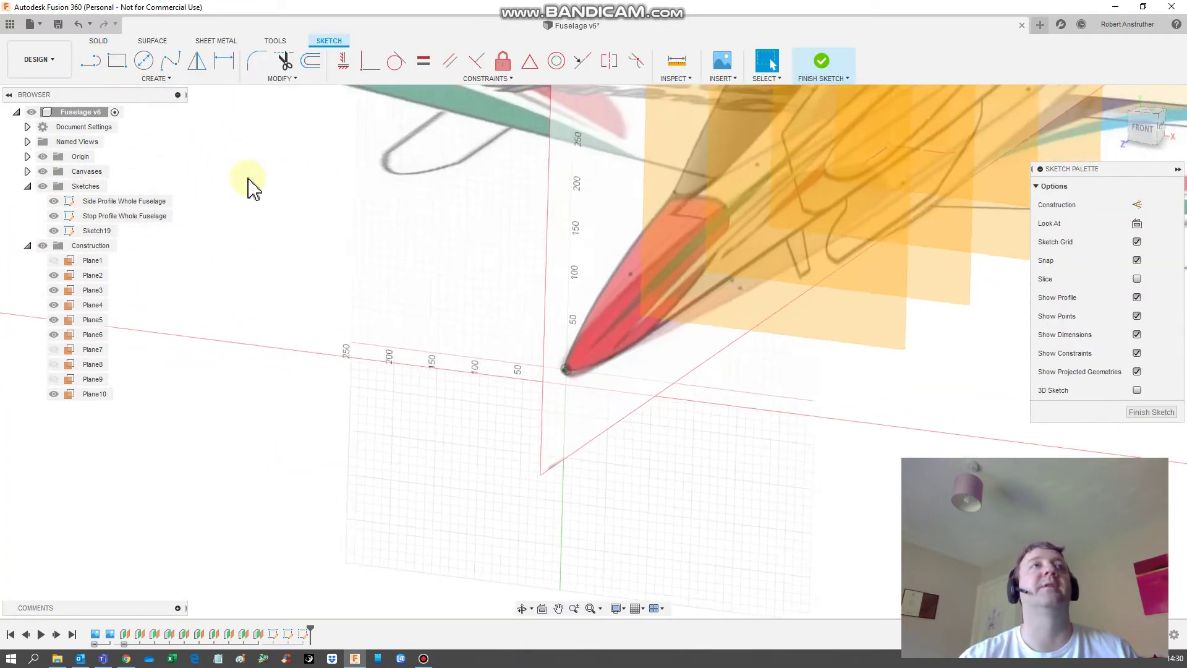
left_click(42, 172)
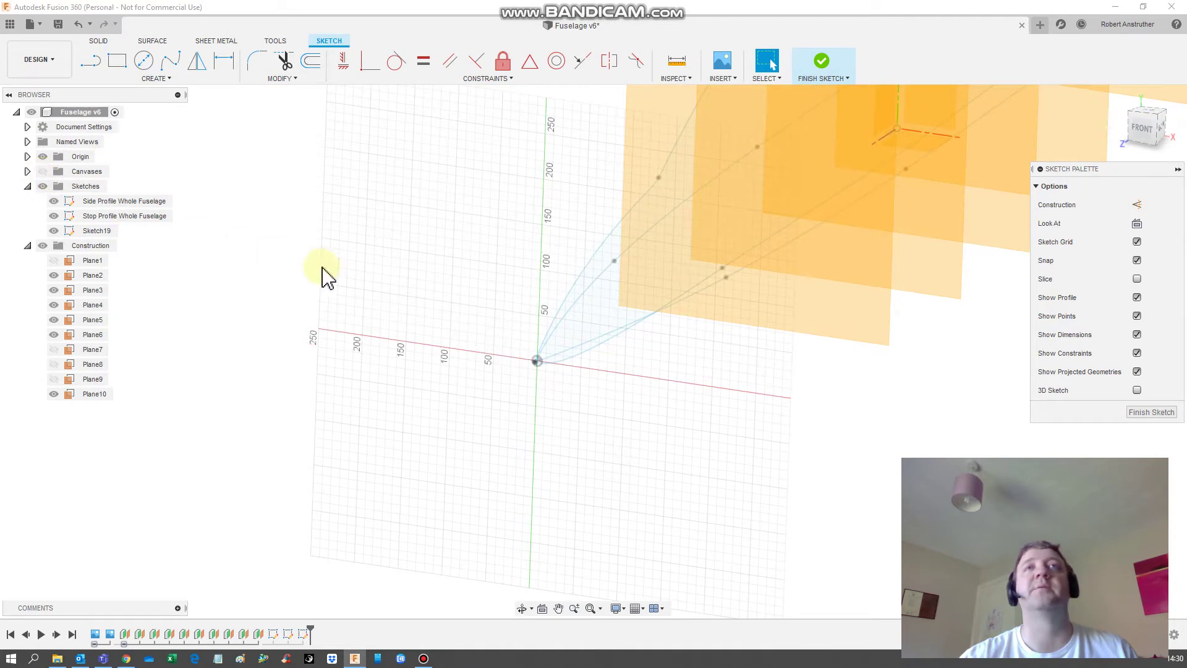
left_click(164, 83)
mouse_move(168, 309)
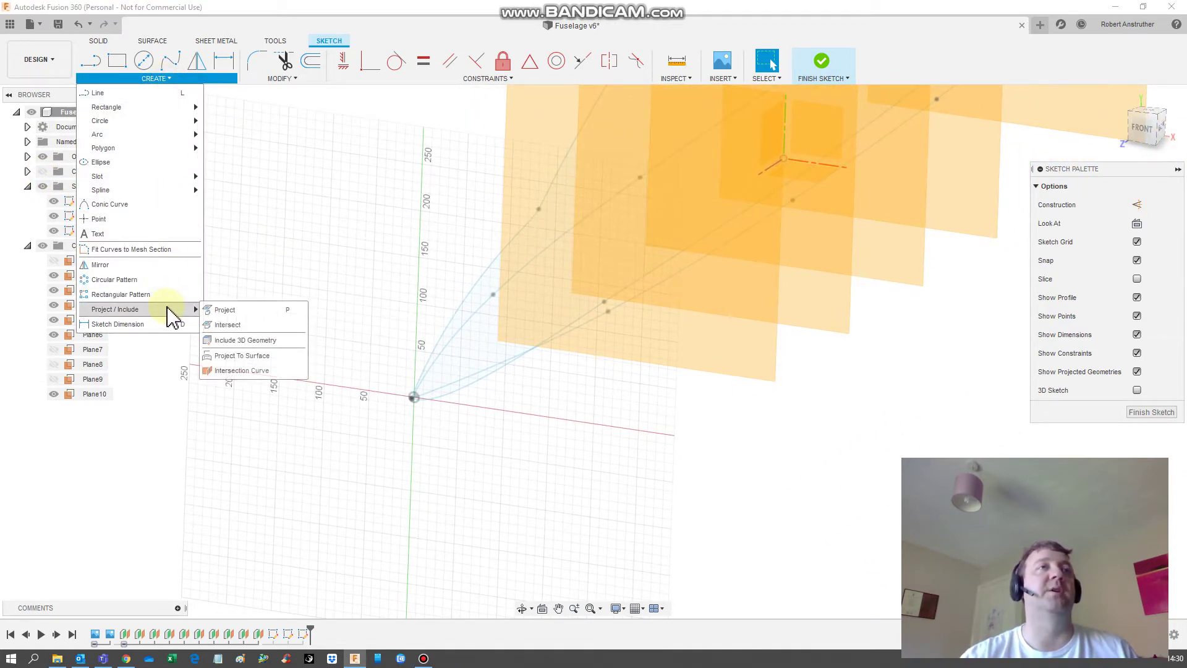
left_click(226, 325)
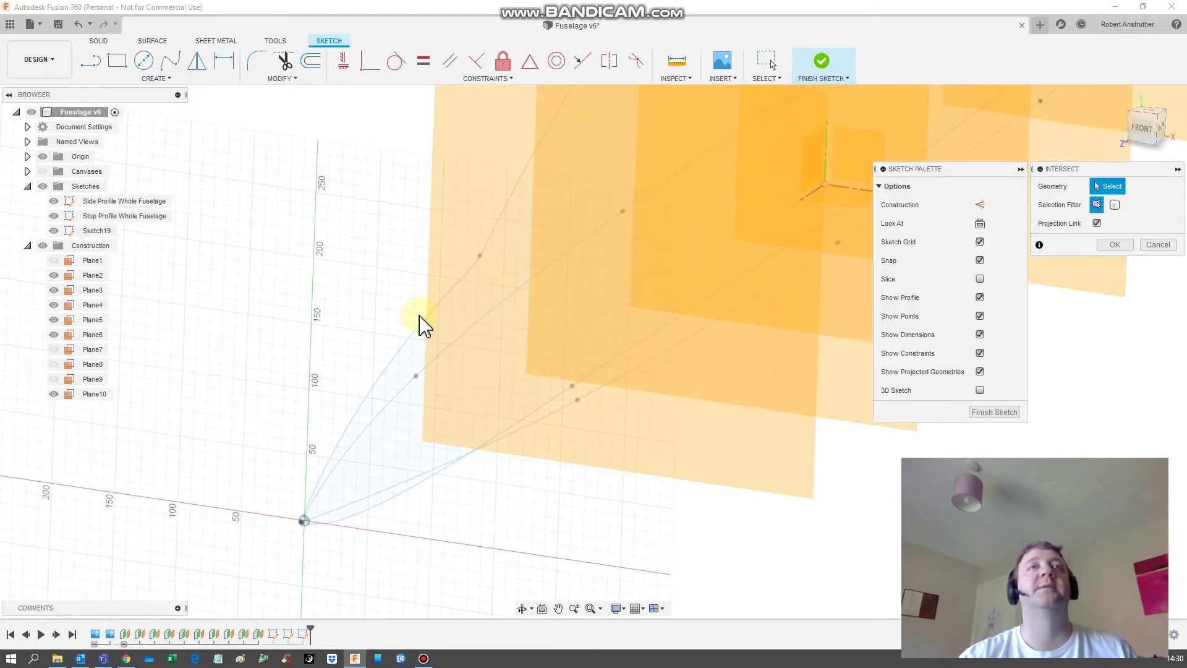
scroll(359, 469, "down", 1)
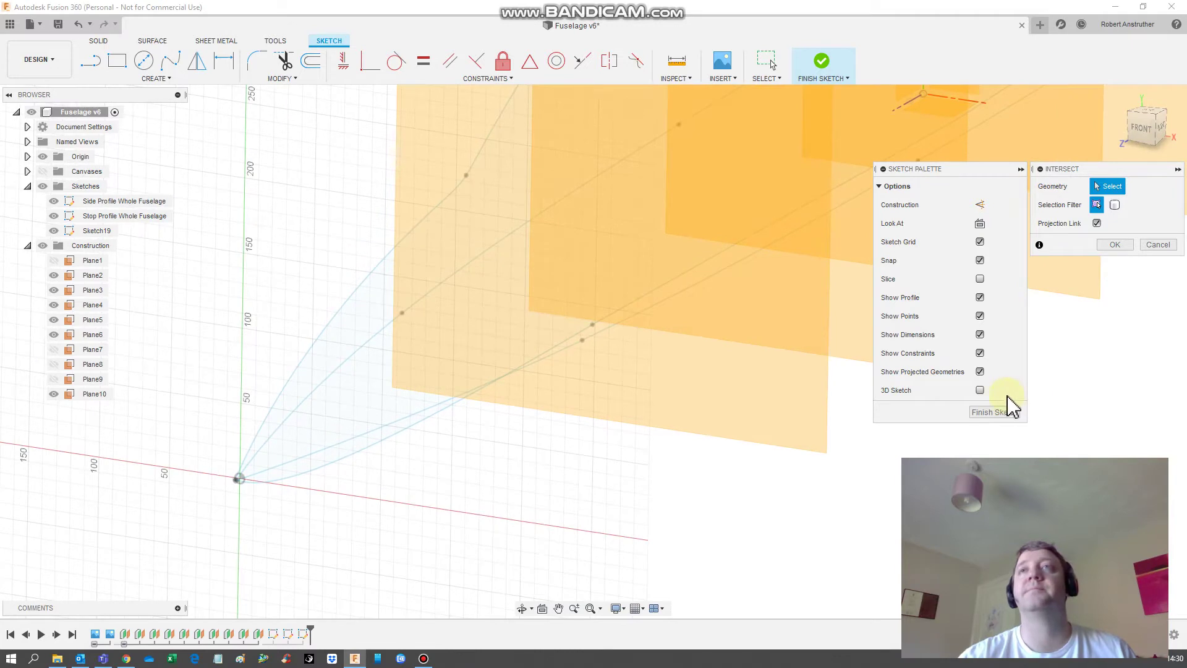
Draw a 5 mm diameter circle centred on the nose point in the Plane1 sketch
left_click(146, 60)
left_click(239, 480)
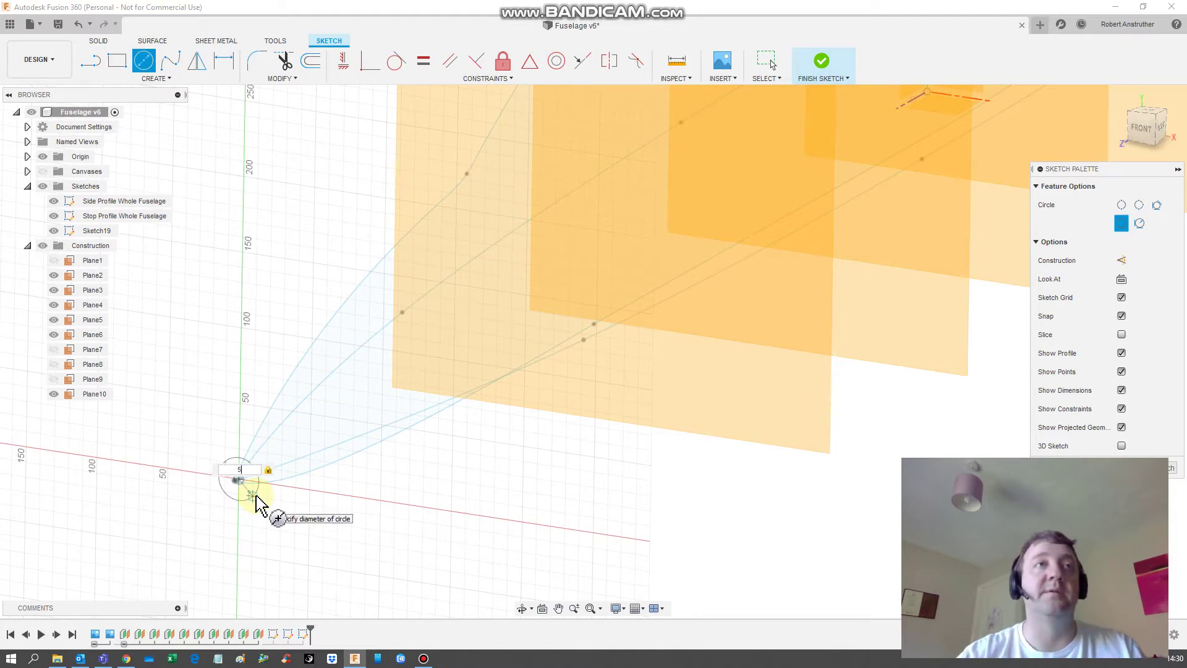
key("Escape")
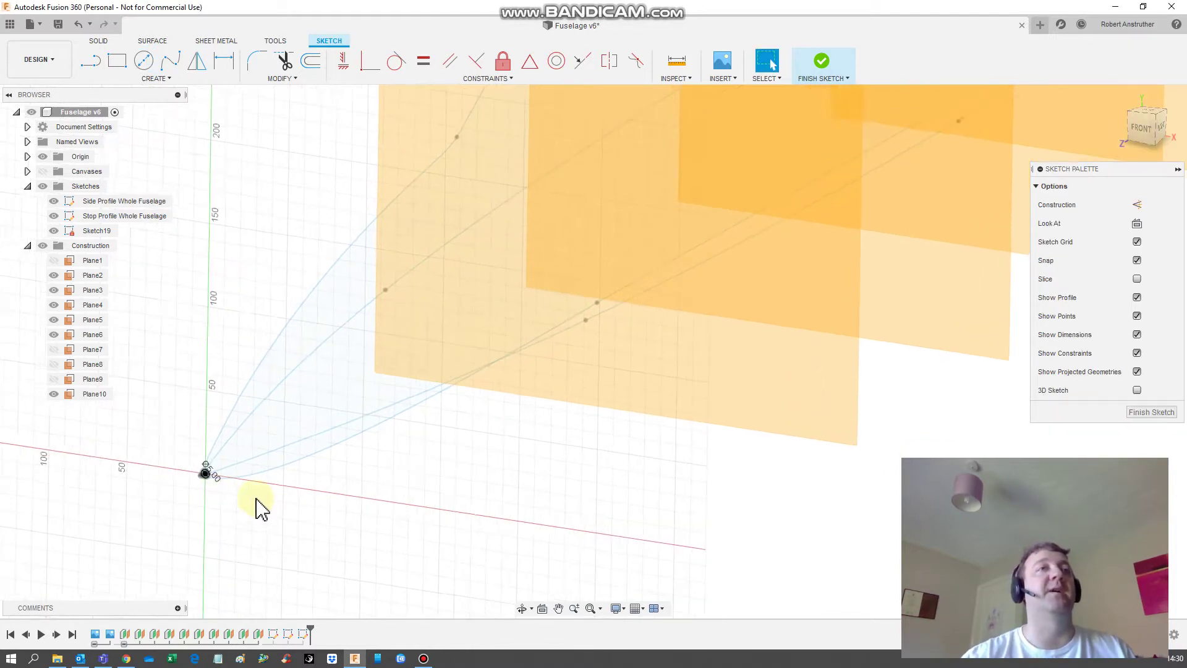
Finish the nose circle sketch and start a new sketch on Plane2
left_click(90, 262)
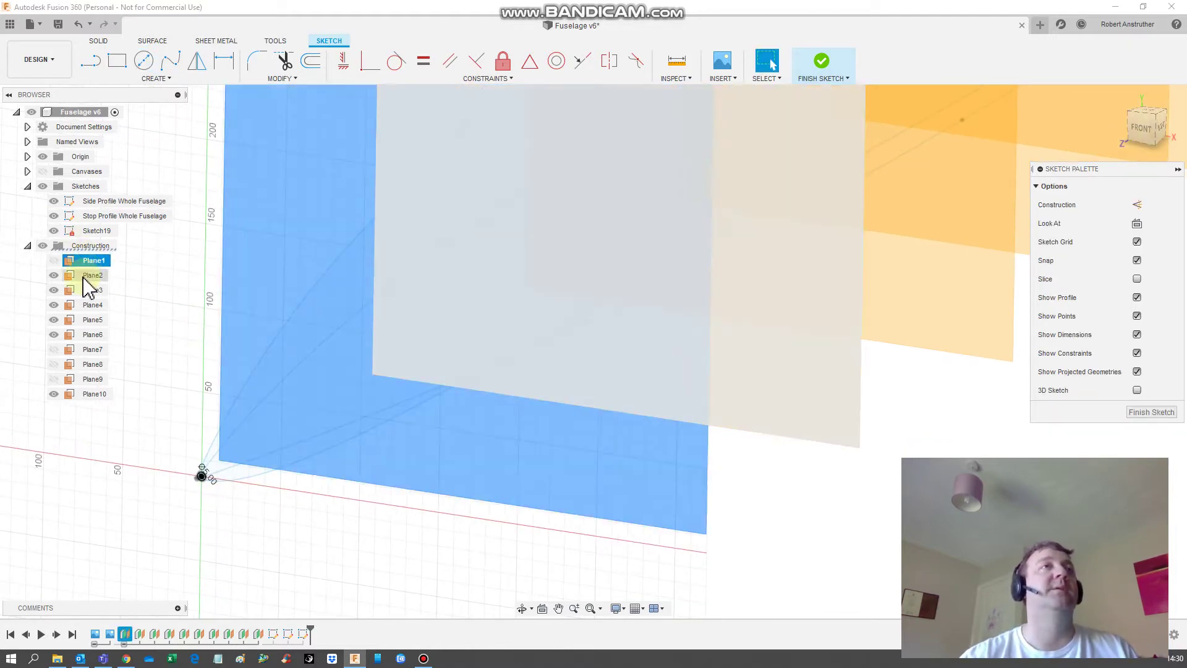
left_click(91, 276)
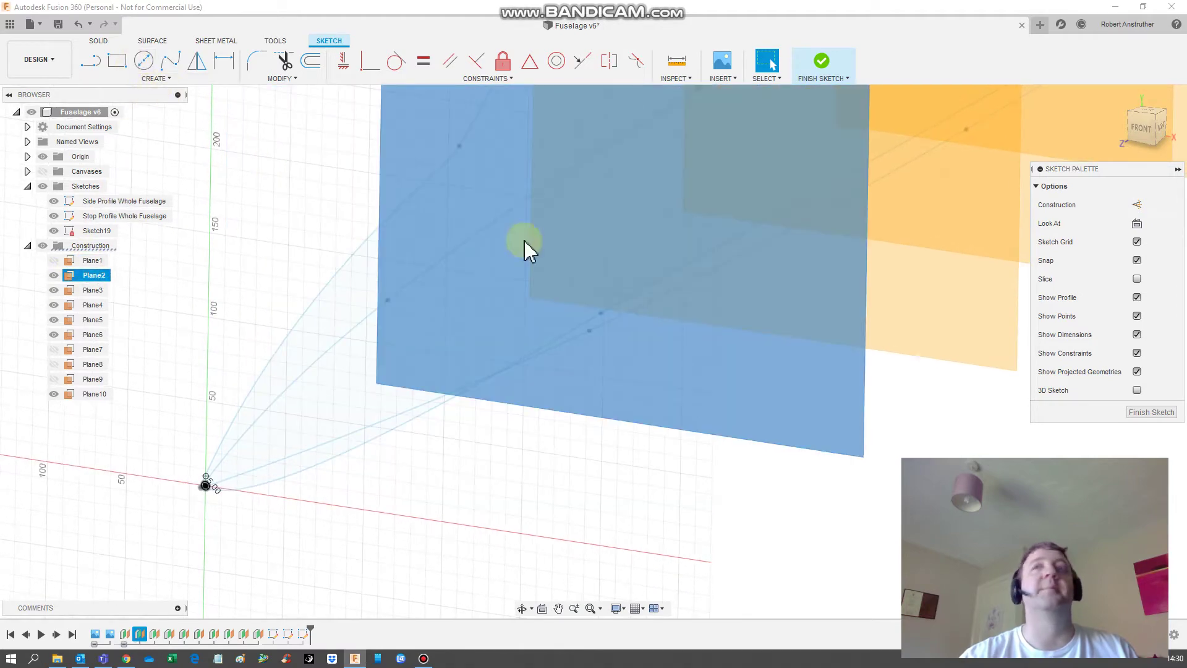
left_click(1152, 413)
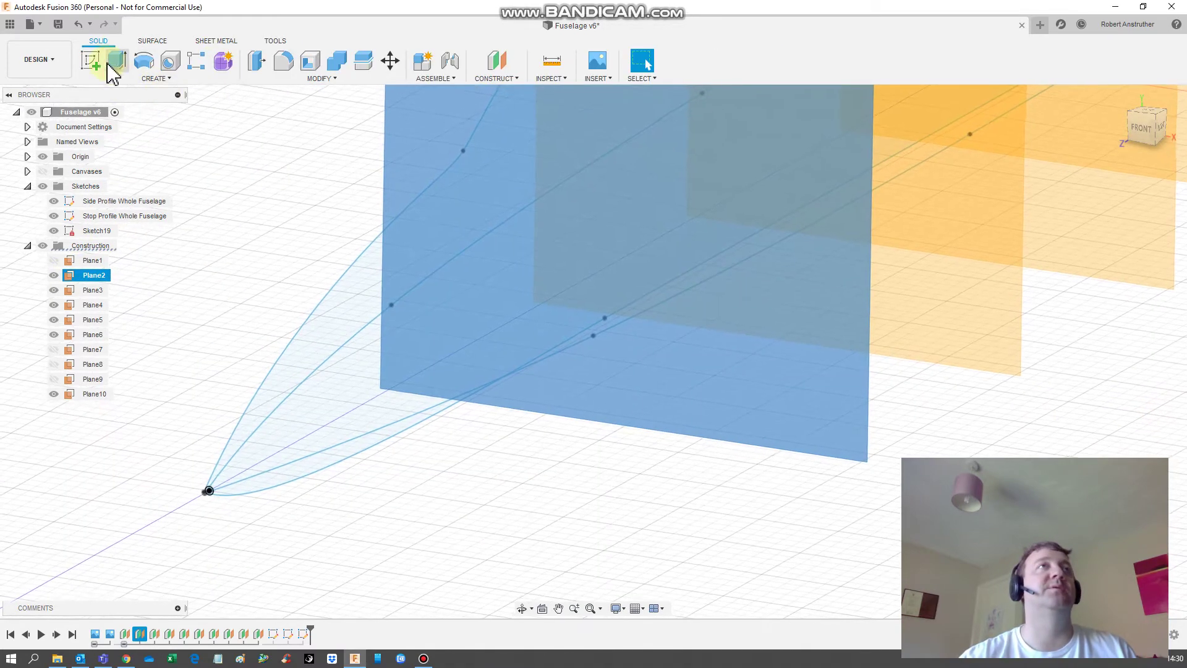
left_click(87, 58)
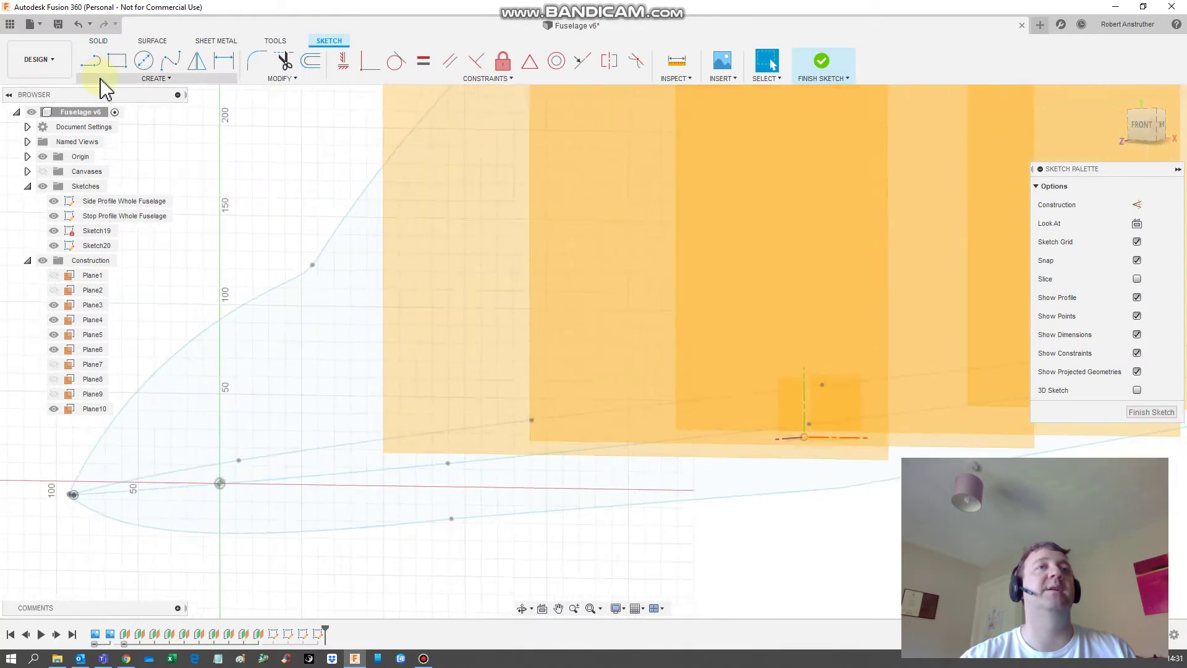
Intersect the four side and top profile curves with the Plane2 sketch to create reference points
left_click(165, 81)
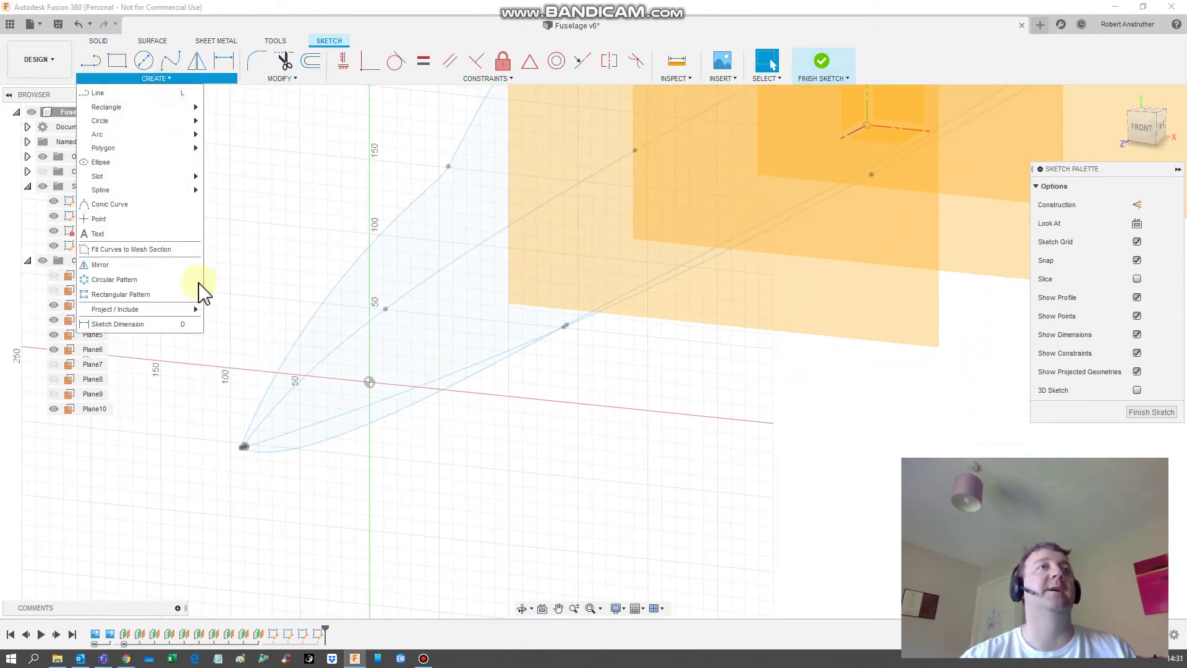
mouse_move(187, 313)
left_click(237, 324)
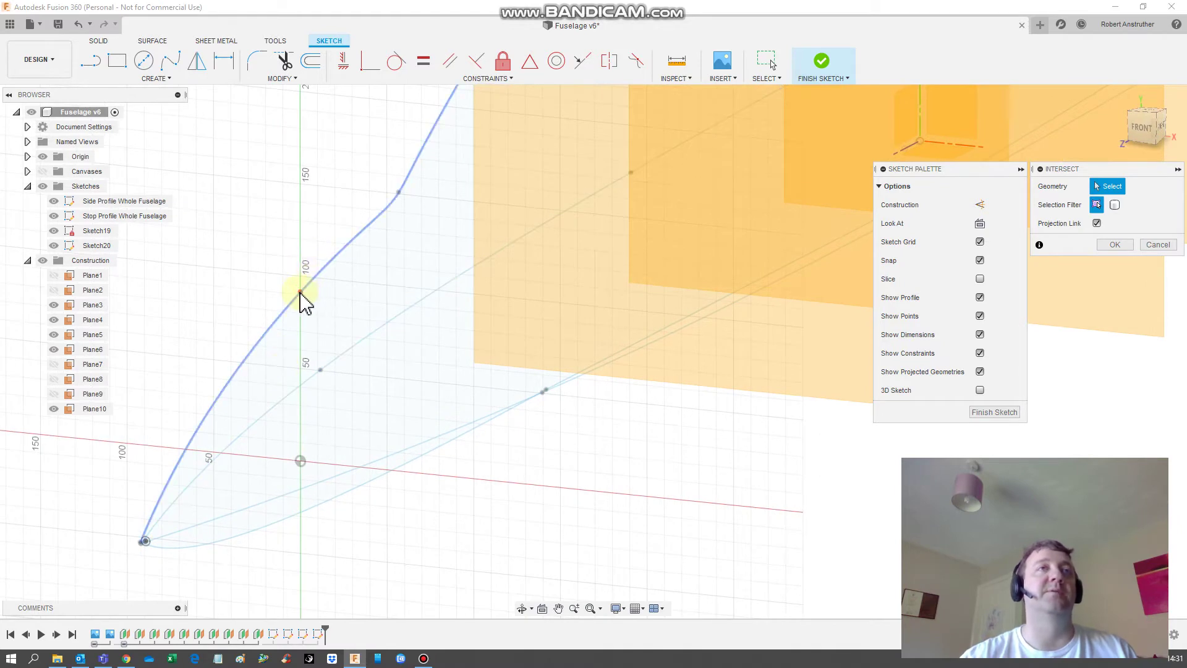
left_click(300, 298)
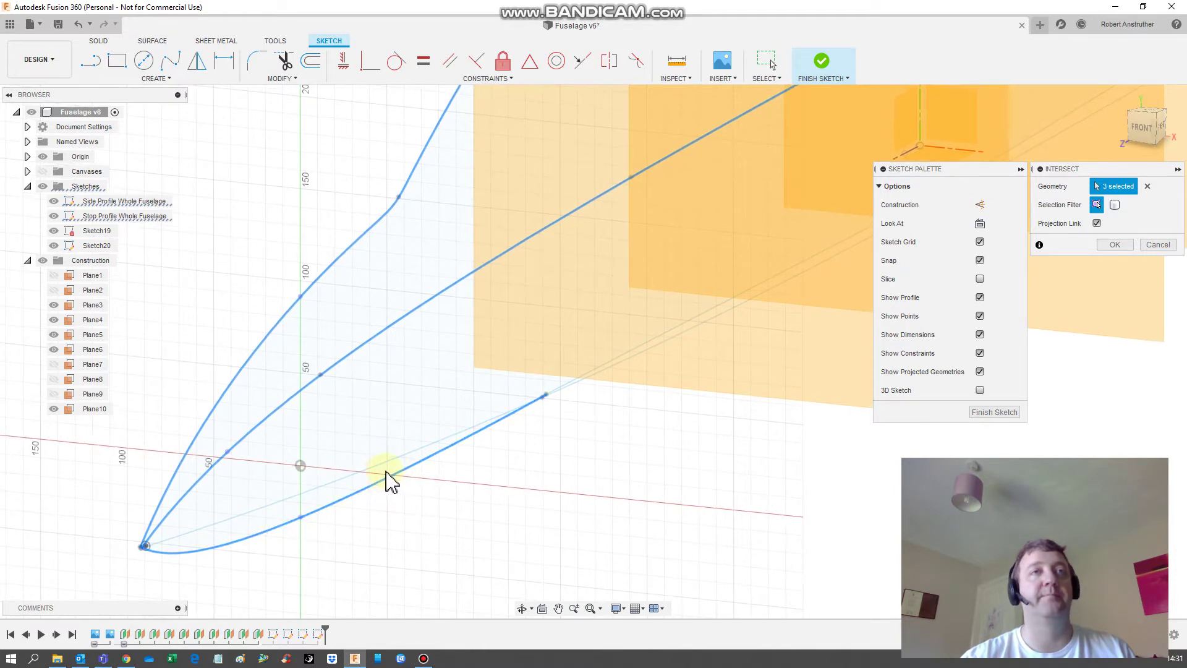
left_click(370, 468)
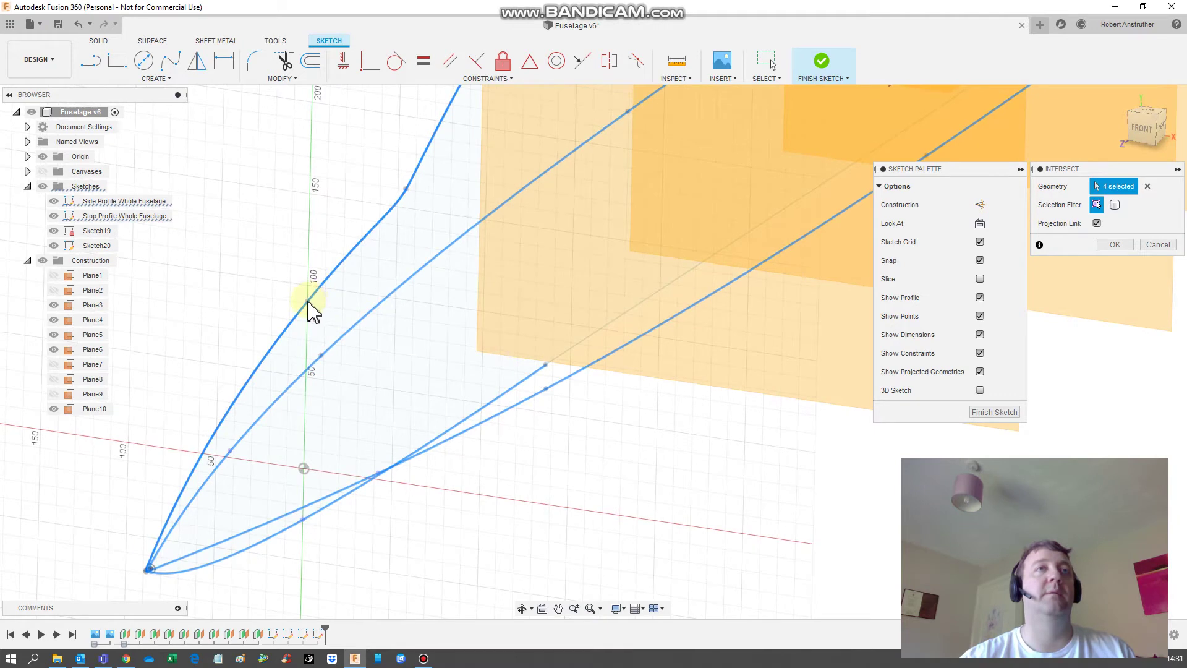
Draw a half-section spline in the Plane2 sketch through the upper, one side and the lower intersection points
left_click(176, 68)
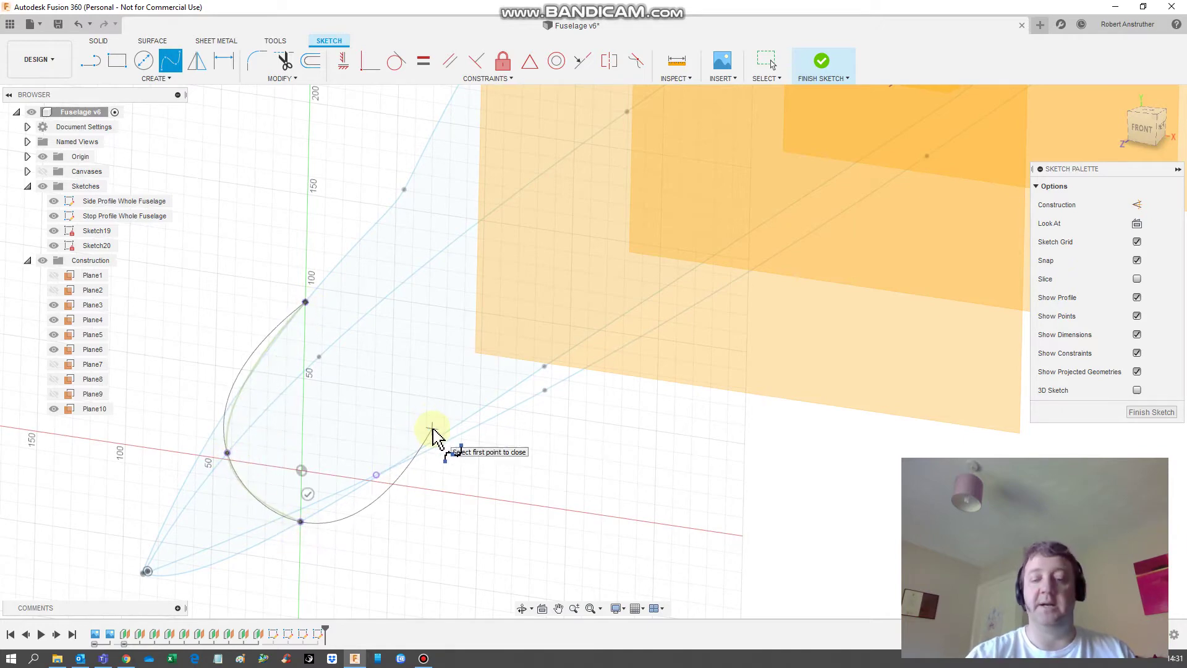
key("Escape")
mouse_move(432, 437)
middle_mouse_down("shift")
mouse_move(416, 411)
mouse_move(464, 467)
mouse_move(424, 384)
mouse_move(567, 379)
mouse_move(567, 389)
mouse_move(1169, 436)
middle_mouse_up("shift")
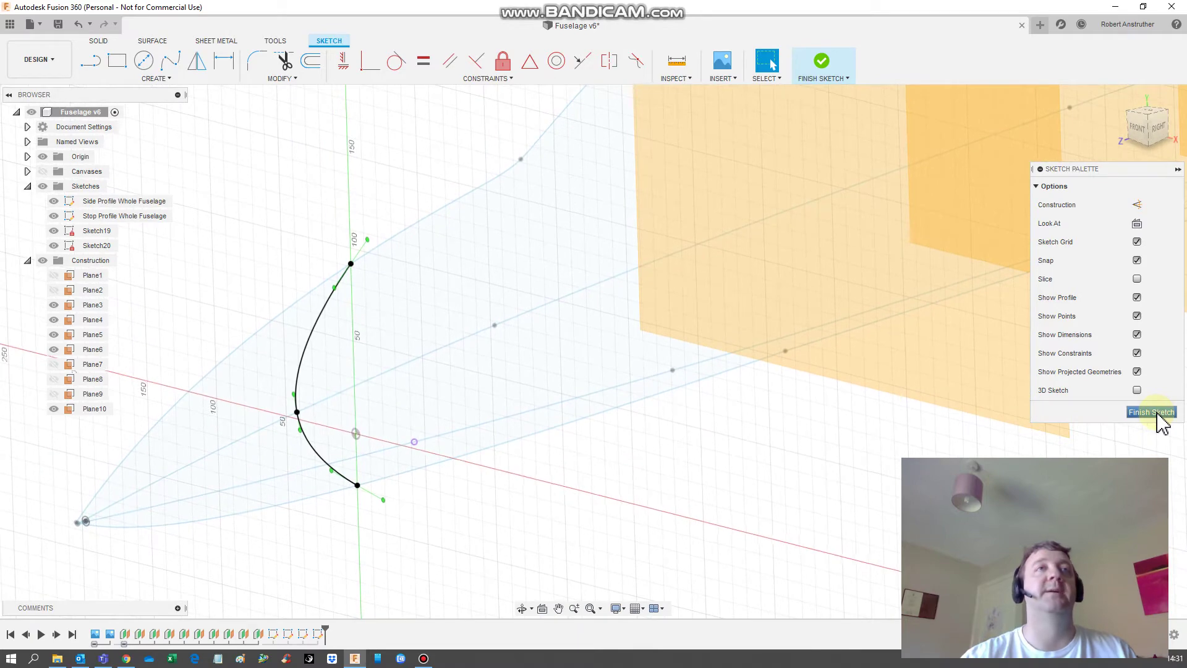
Finish the Plane2 section sketch and start a new sketch on Plane3
left_click(1154, 412)
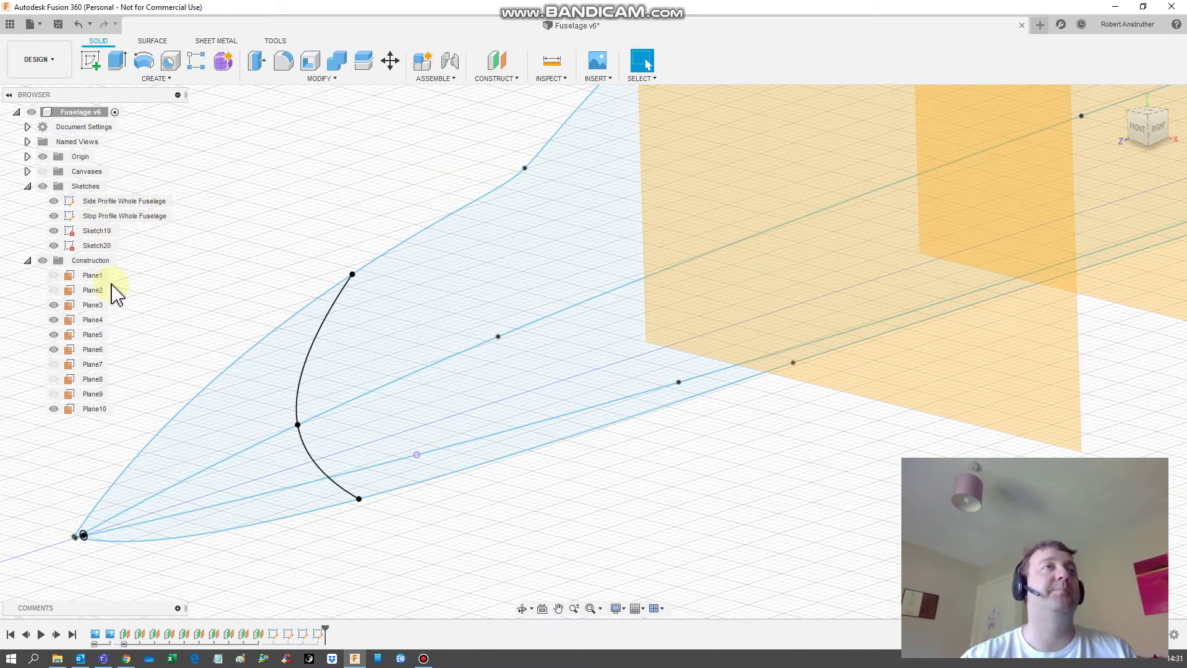
left_click(92, 305)
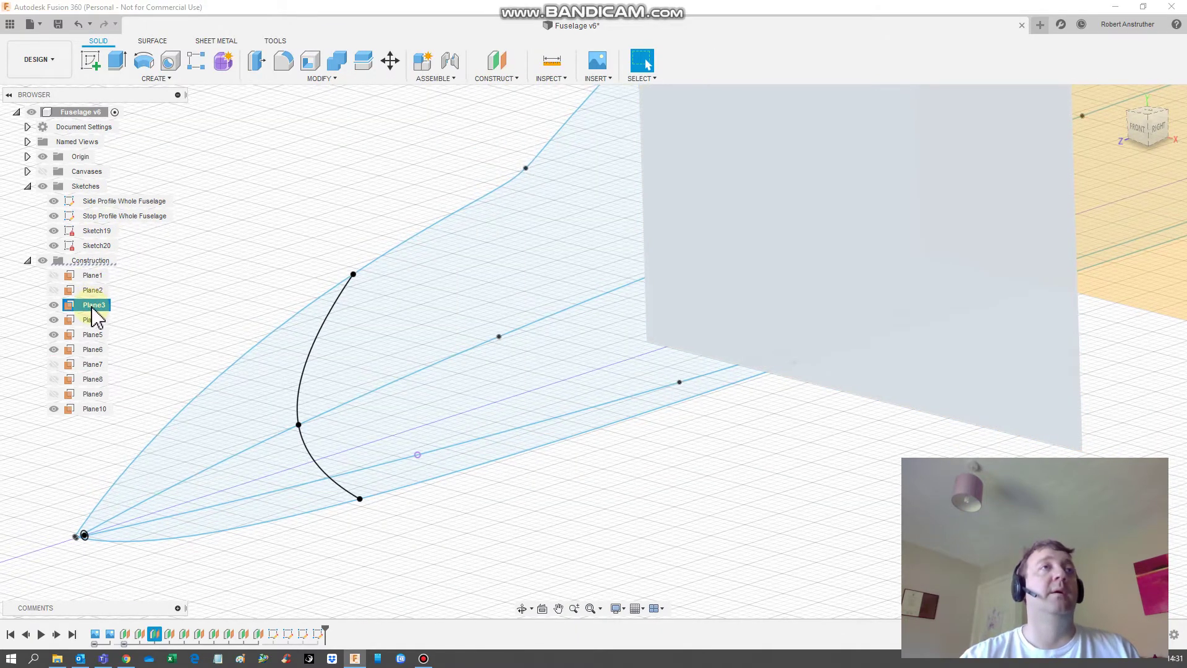
left_click(91, 61)
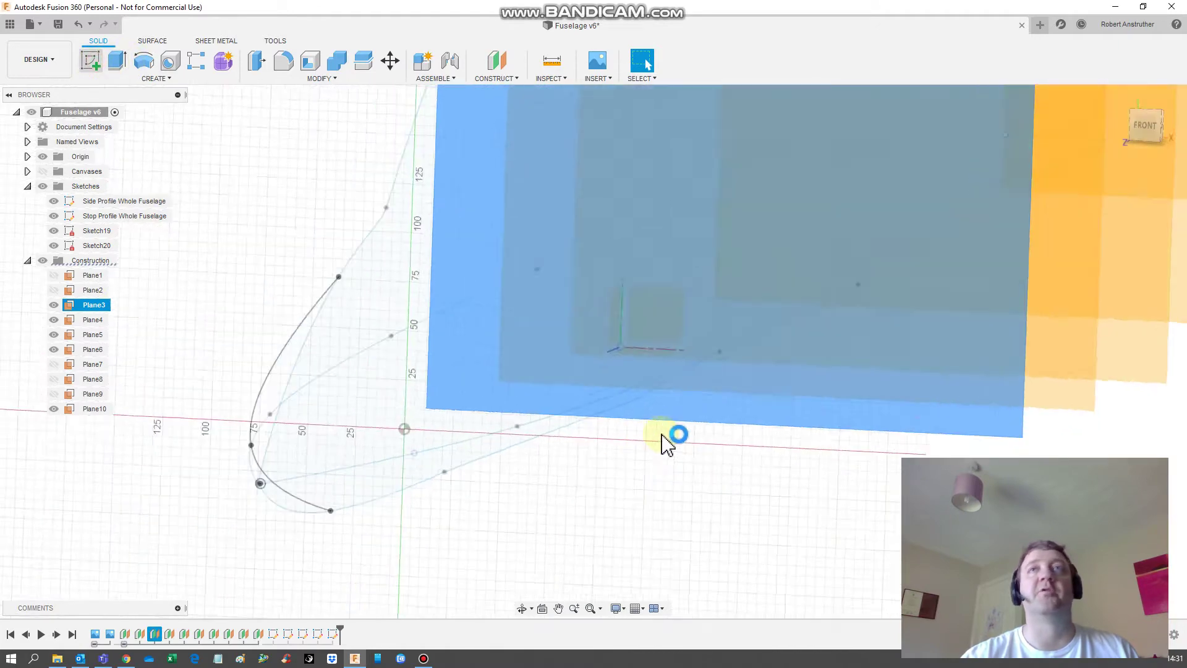
Intersect the four side and top profile curves with the Plane3 sketch to create reference points
left_click(156, 79)
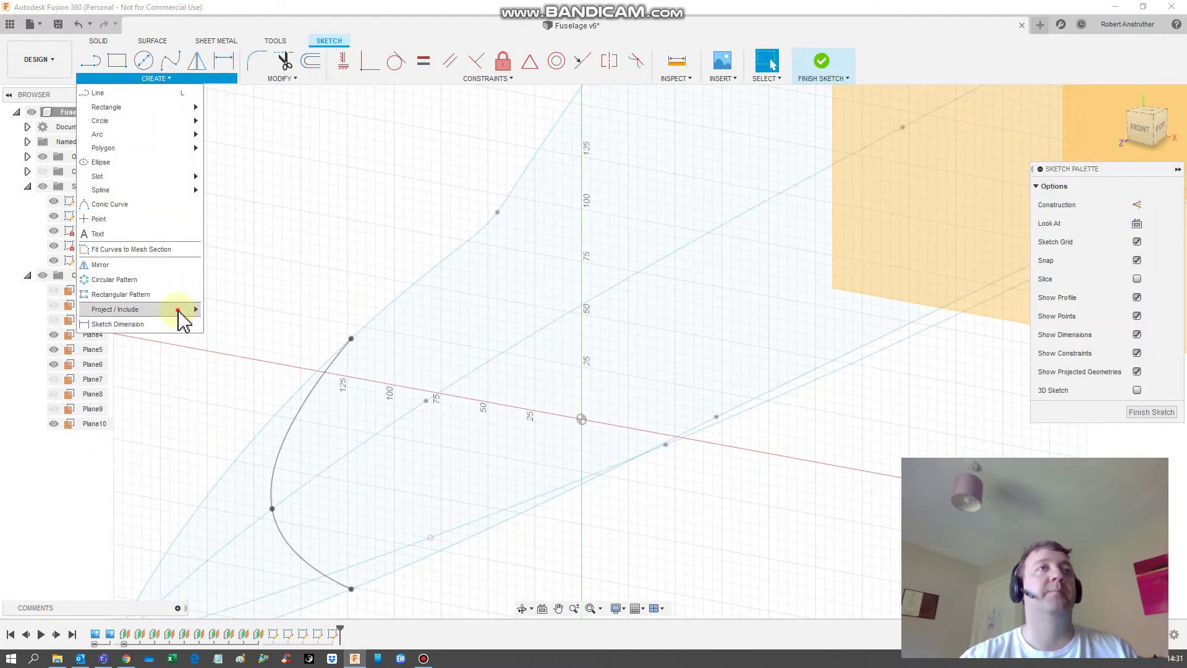
mouse_move(185, 310)
left_click(228, 325)
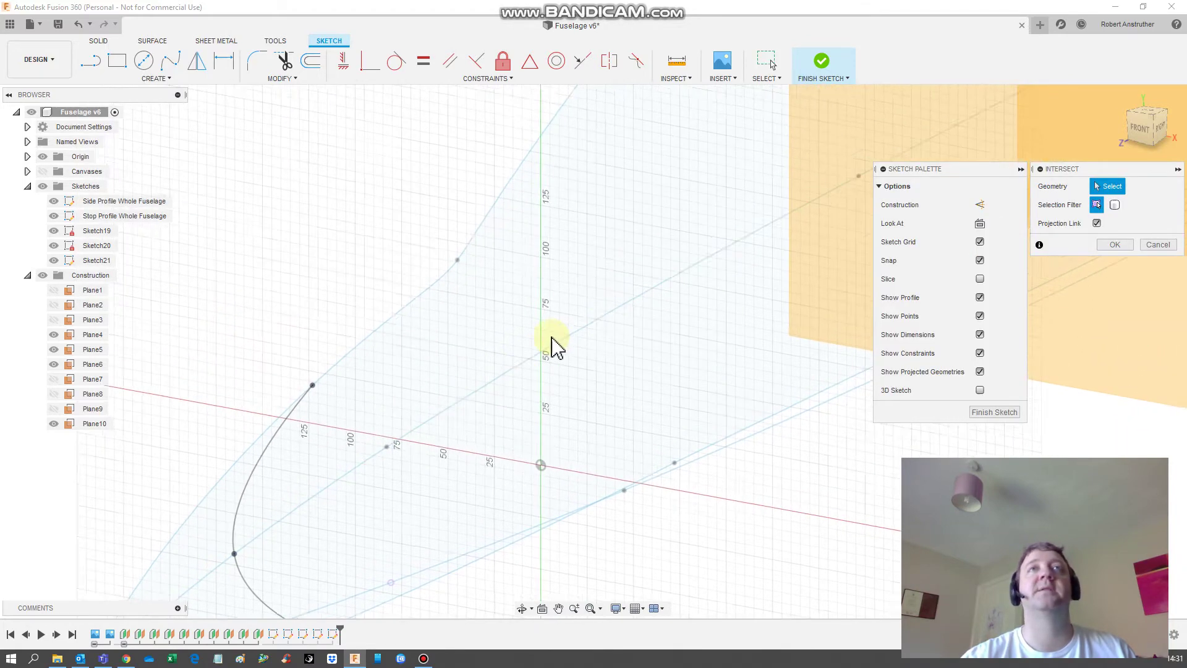
left_click(483, 231)
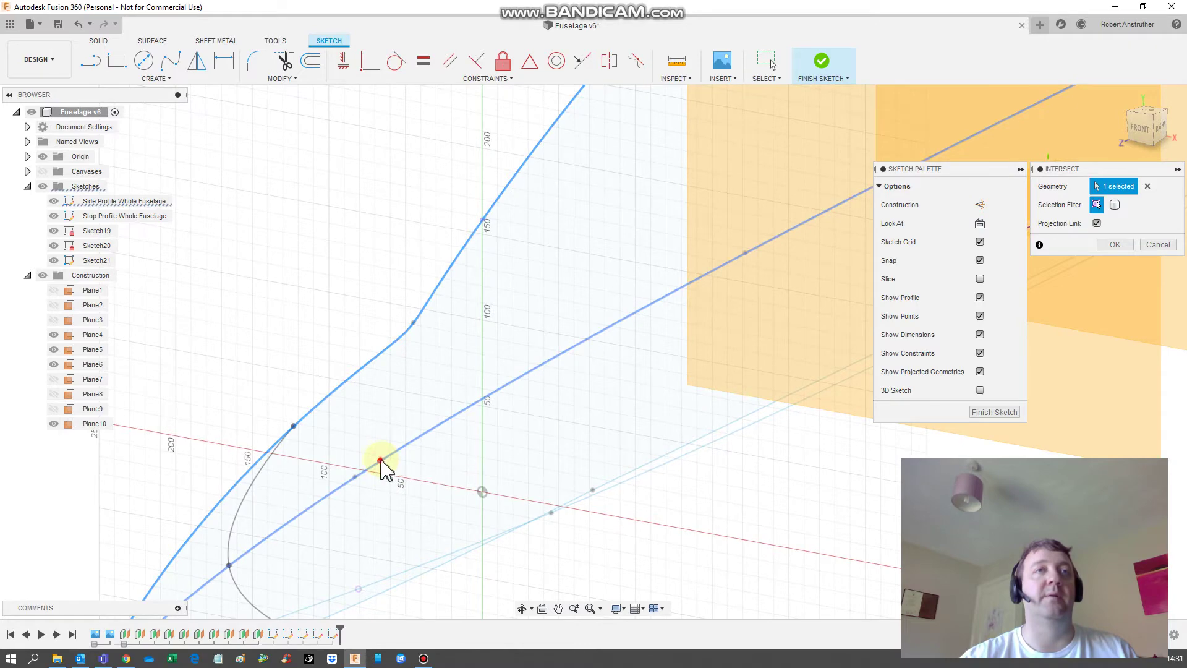
left_click(382, 463)
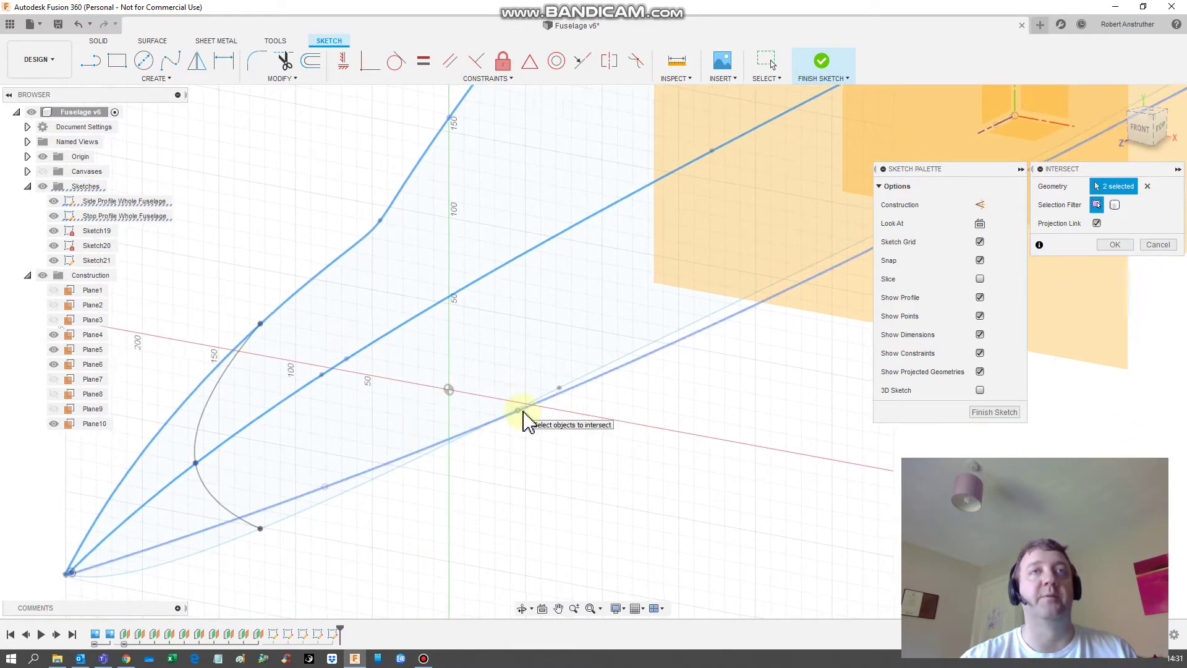
middle_click_drag(522, 412, 491, 417, "shift")
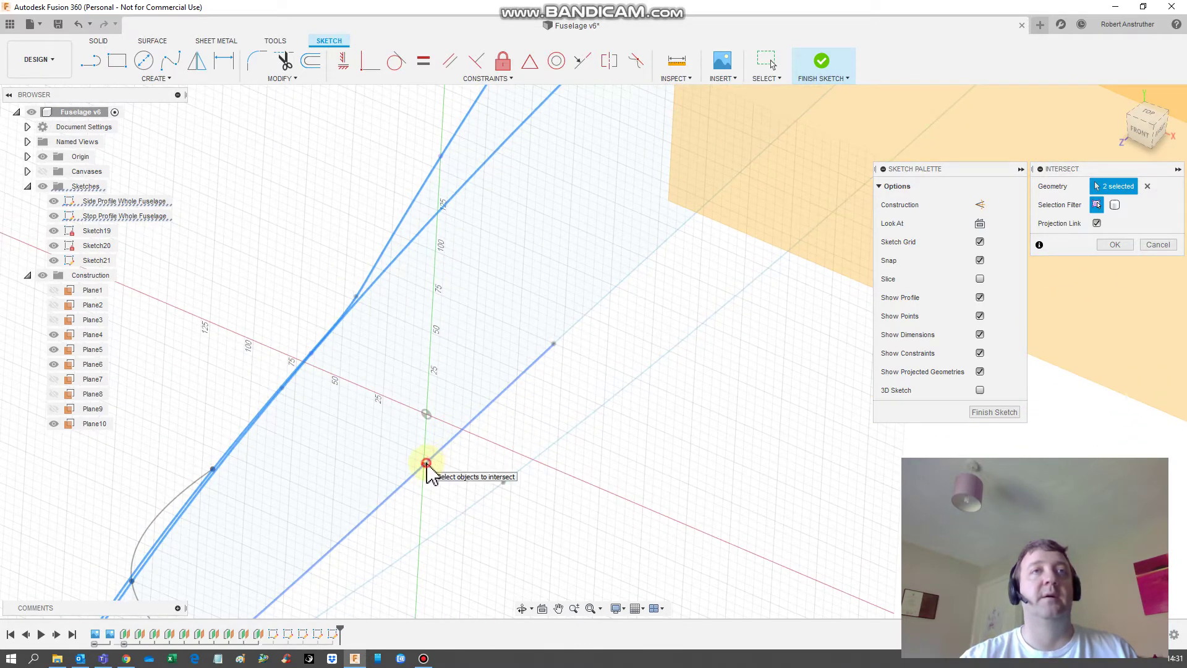
left_click(533, 465)
left_click(544, 460)
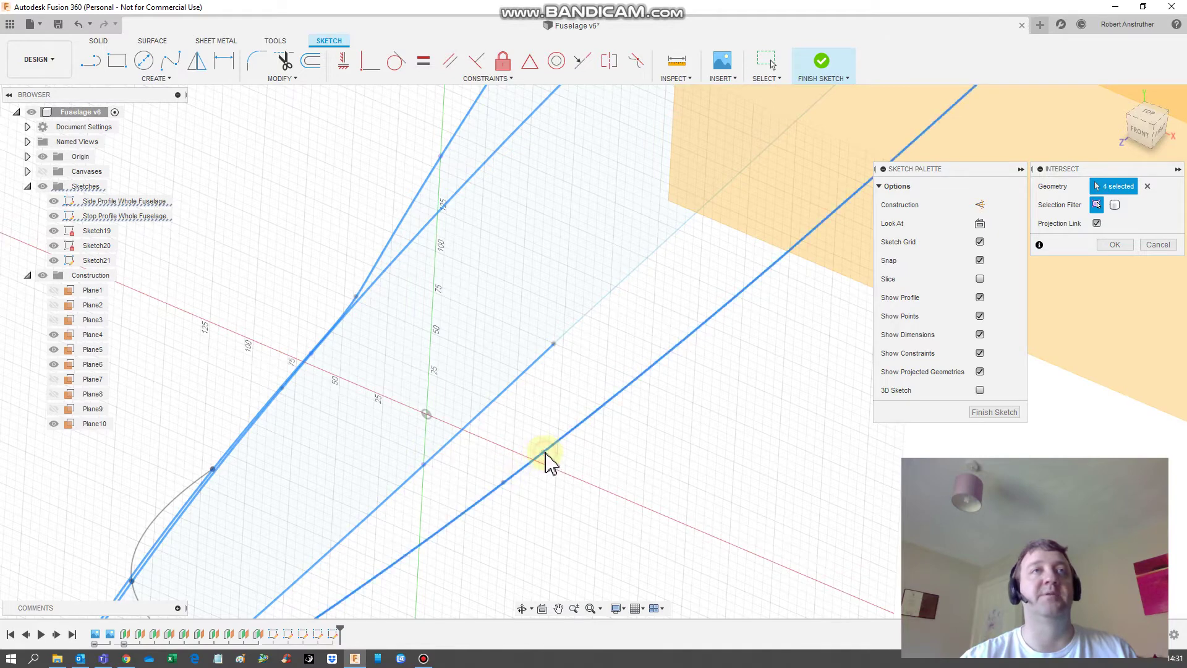
Draw a half-section spline in the Plane3 sketch through the upper, one side and the lower intersection points
left_click(171, 62)
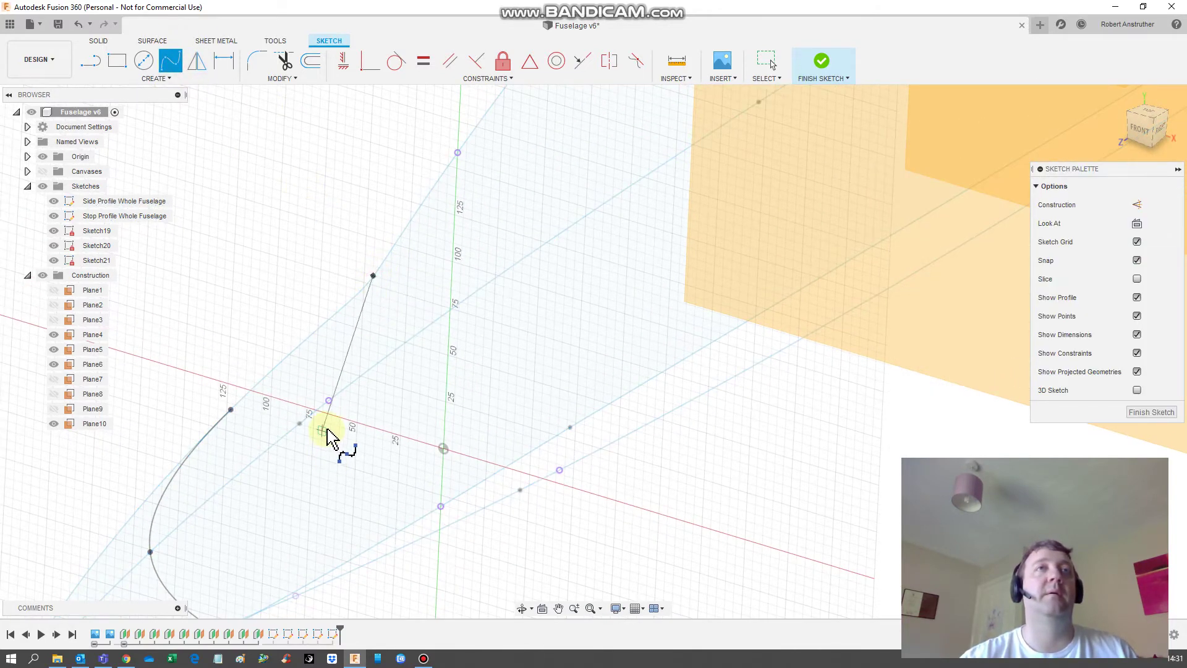
key("Escape")
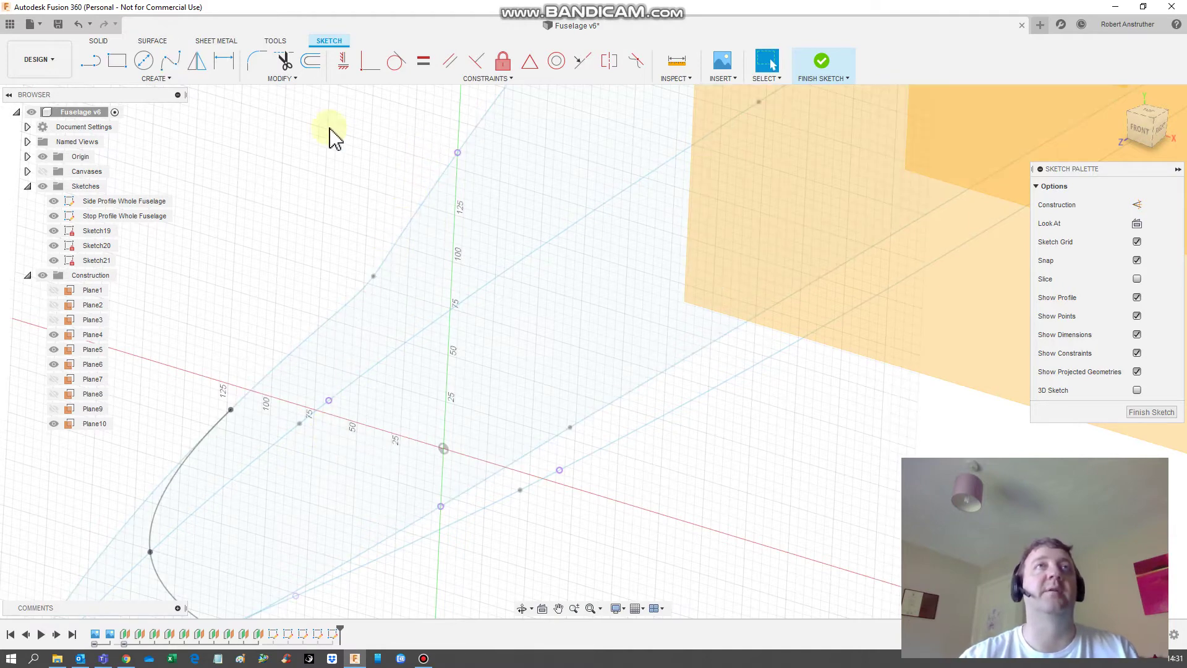
left_click(174, 65)
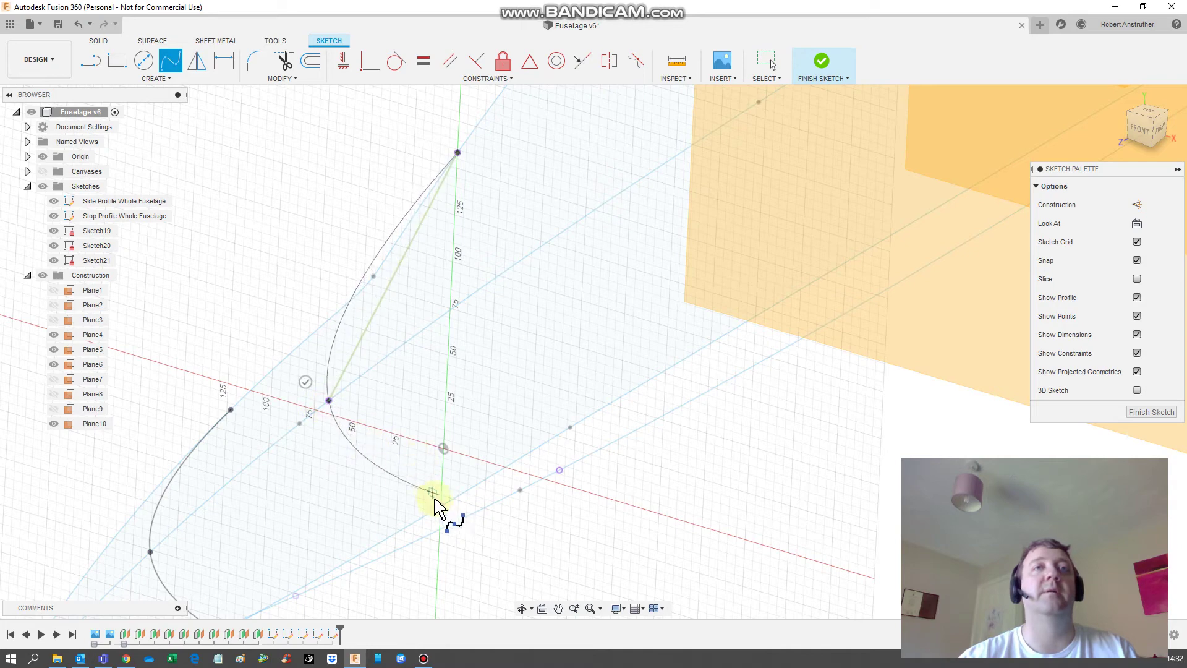
key("Escape")
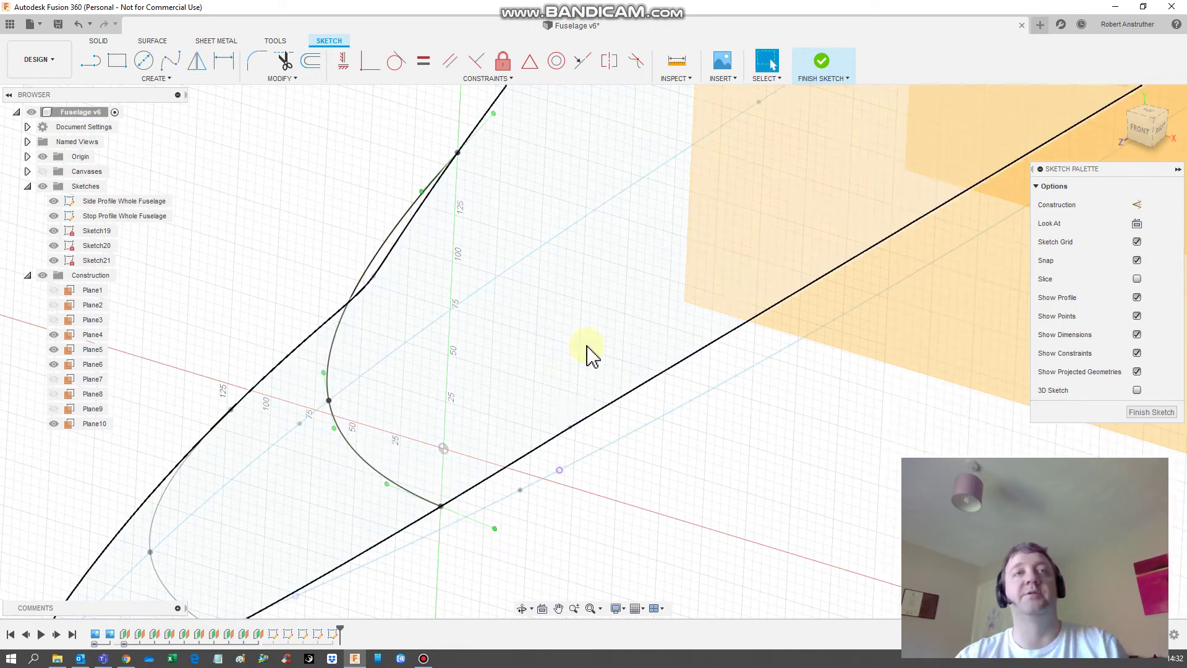
Hide the Plane2 section sketch and finish the Plane3 sketch
scroll(589, 350, "down", 2)
scroll(593, 314, "up", 3)
left_click(54, 260)
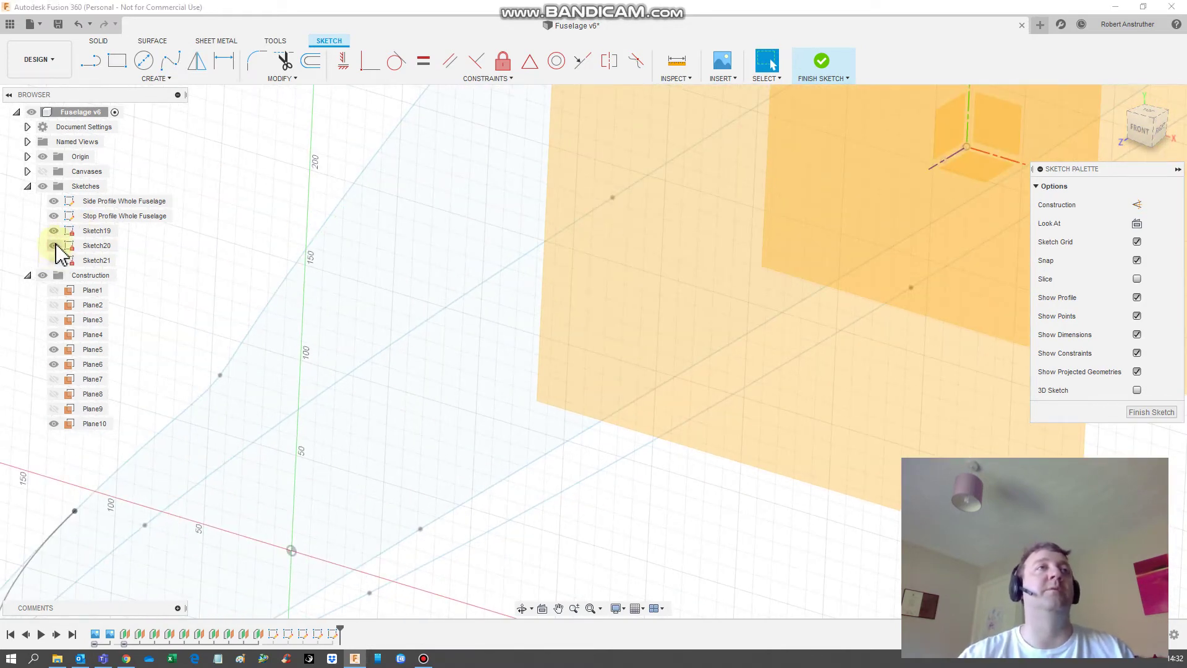
left_click(1155, 412)
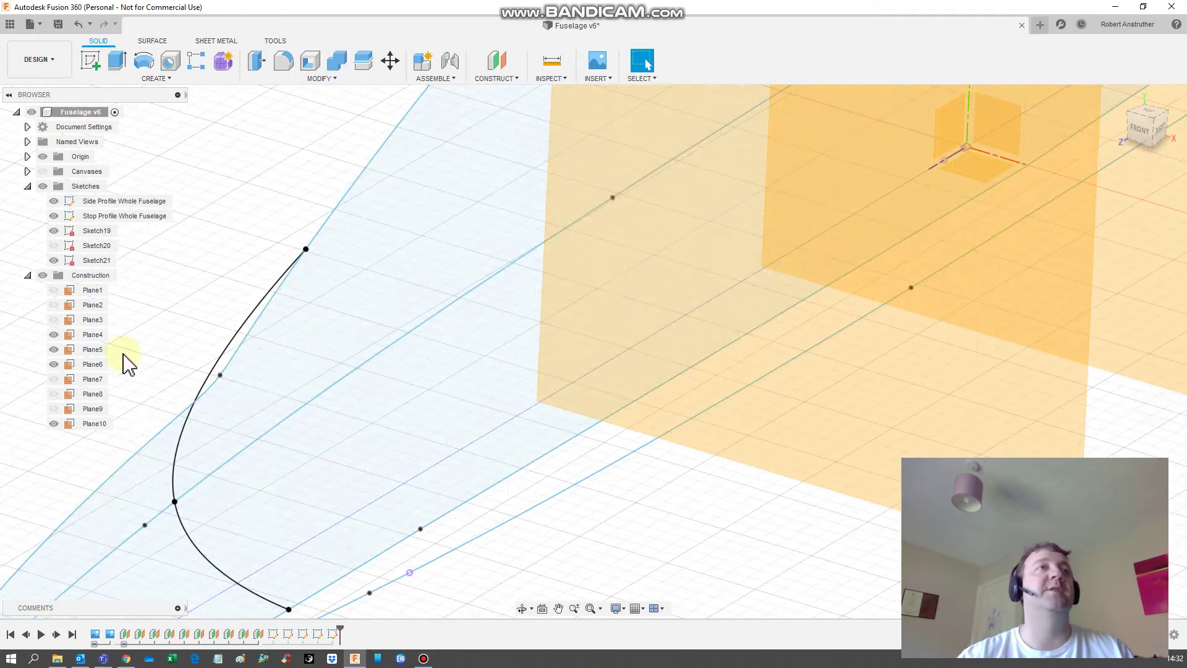
Start a new sketch on Plane4 and intersect the four side and top profile curves with it to create reference points
left_click(99, 336)
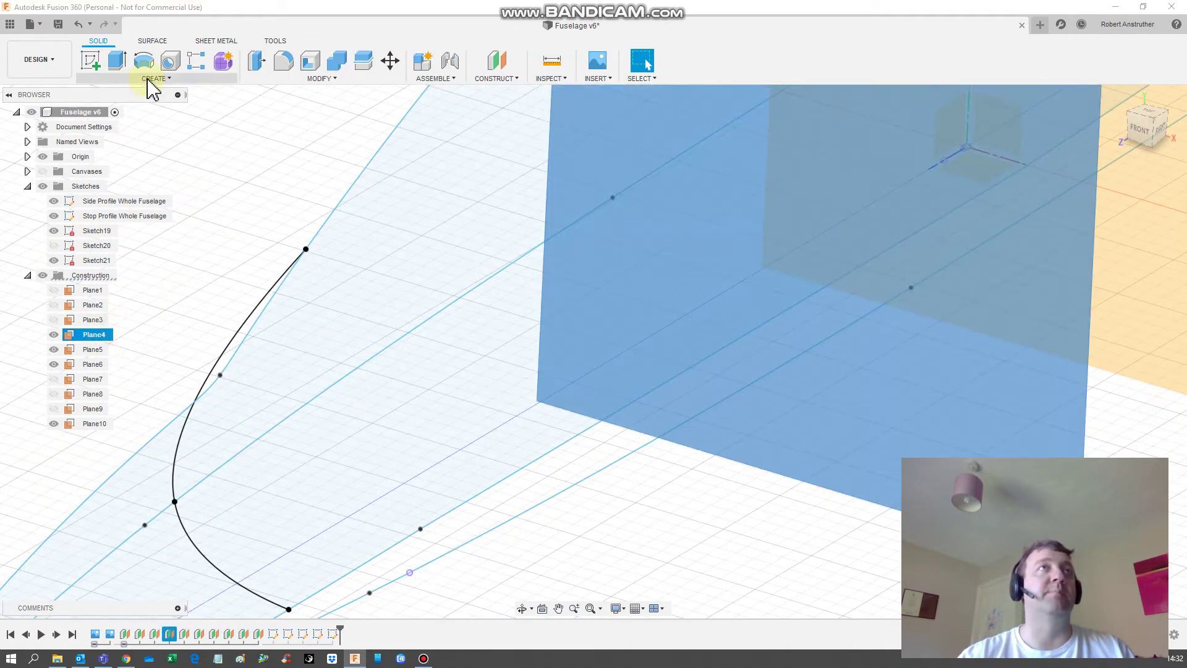
left_click(91, 60)
left_click(154, 80)
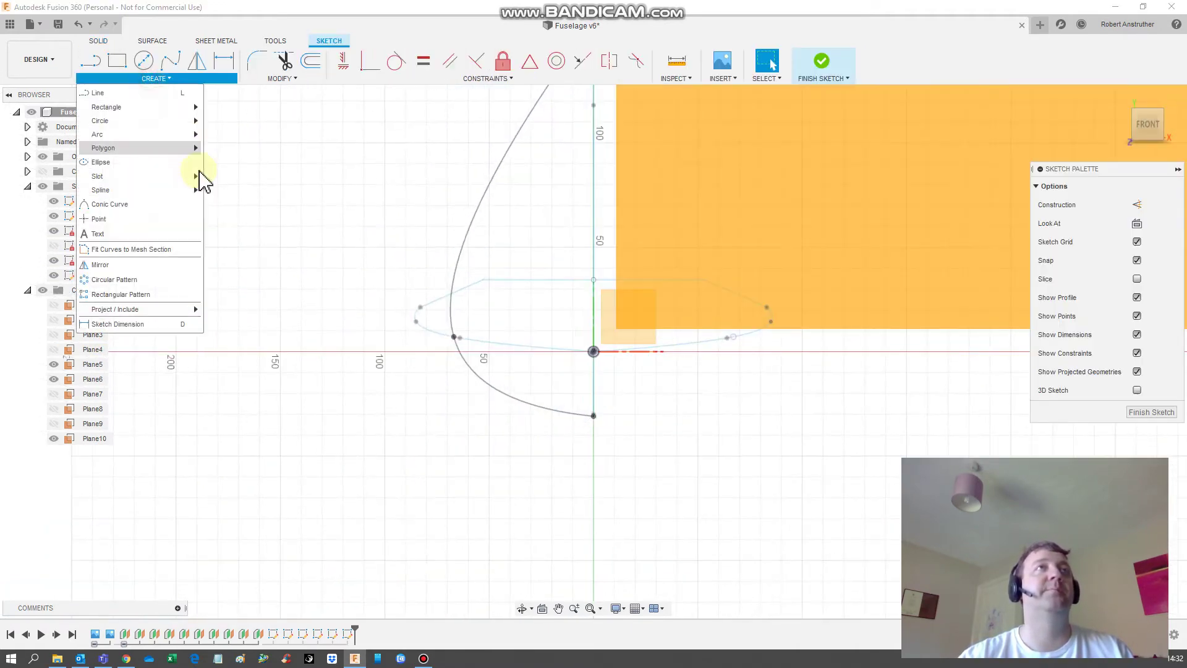
mouse_move(186, 315)
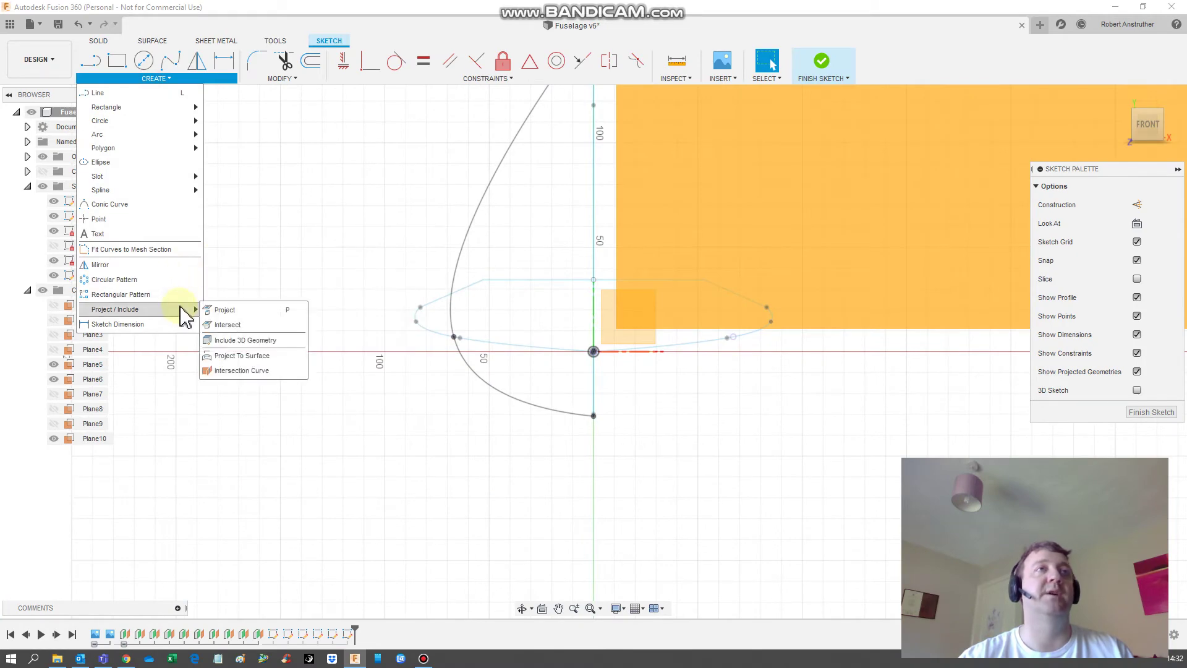
left_click(227, 325)
mouse_move(611, 305)
middle_mouse_down("shift")
mouse_move(693, 349)
mouse_move(625, 360)
mouse_move(567, 345)
mouse_move(483, 220)
middle_mouse_up("shift")
left_click(481, 216)
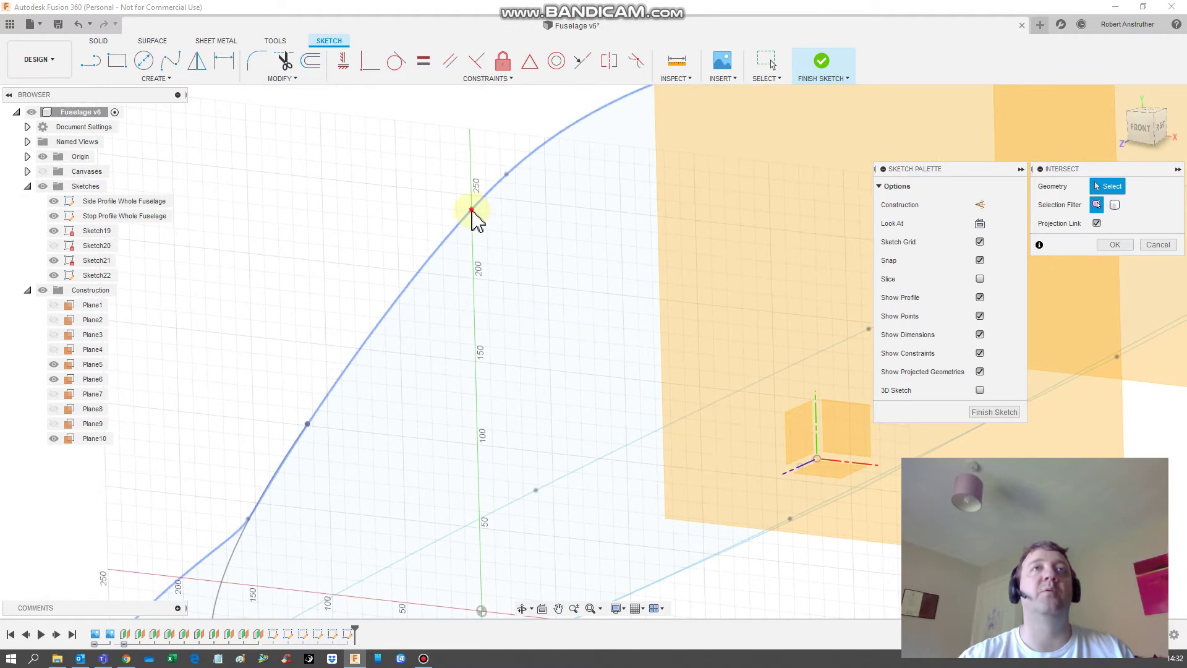
mouse_move(479, 570)
middle_mouse_down("shift")
mouse_move(416, 512)
mouse_move(410, 345)
middle_mouse_up("shift")
left_click(412, 351)
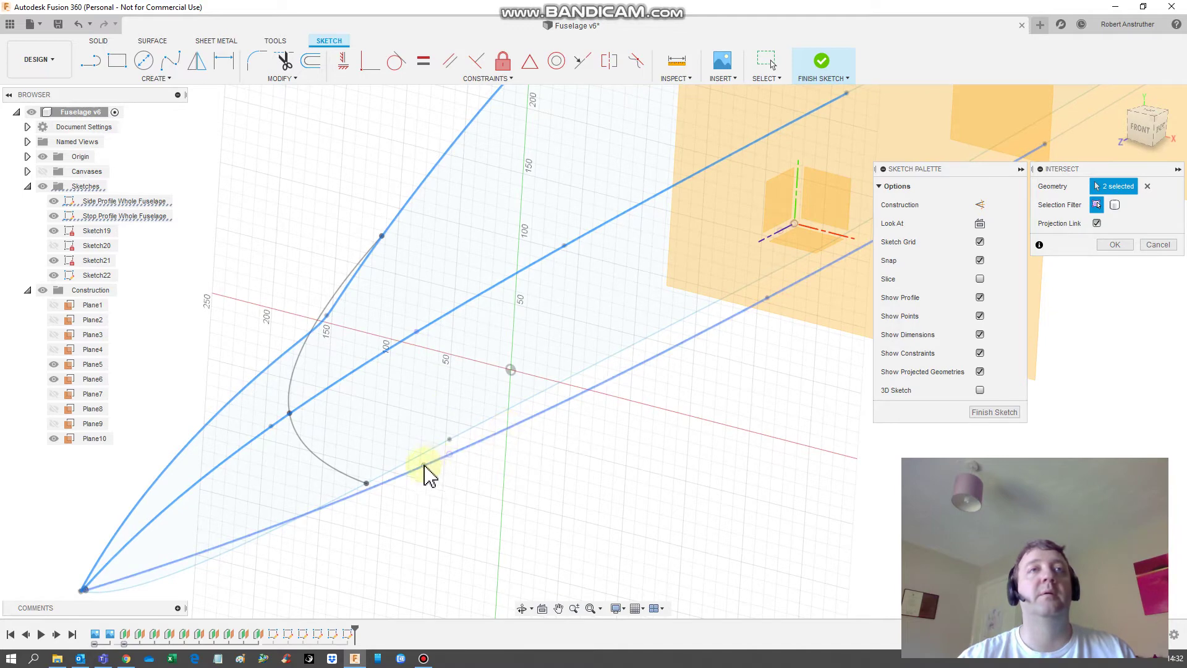
middle_click_drag(450, 457, 451, 459, "shift")
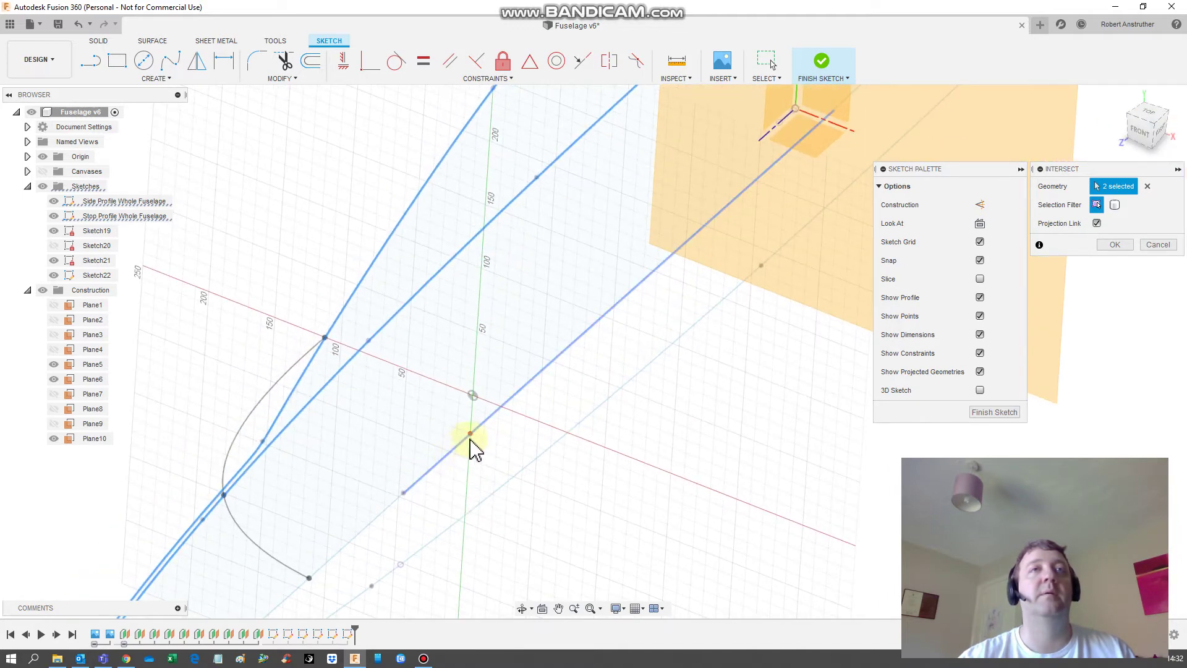
left_click(471, 434)
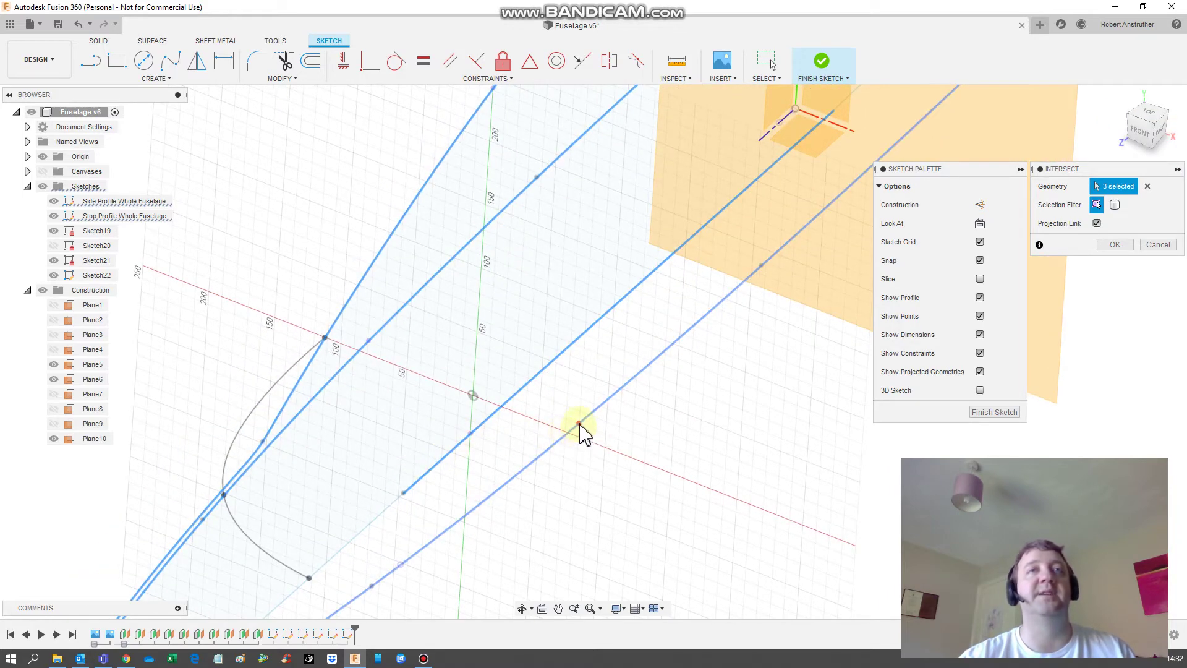
left_click(579, 425)
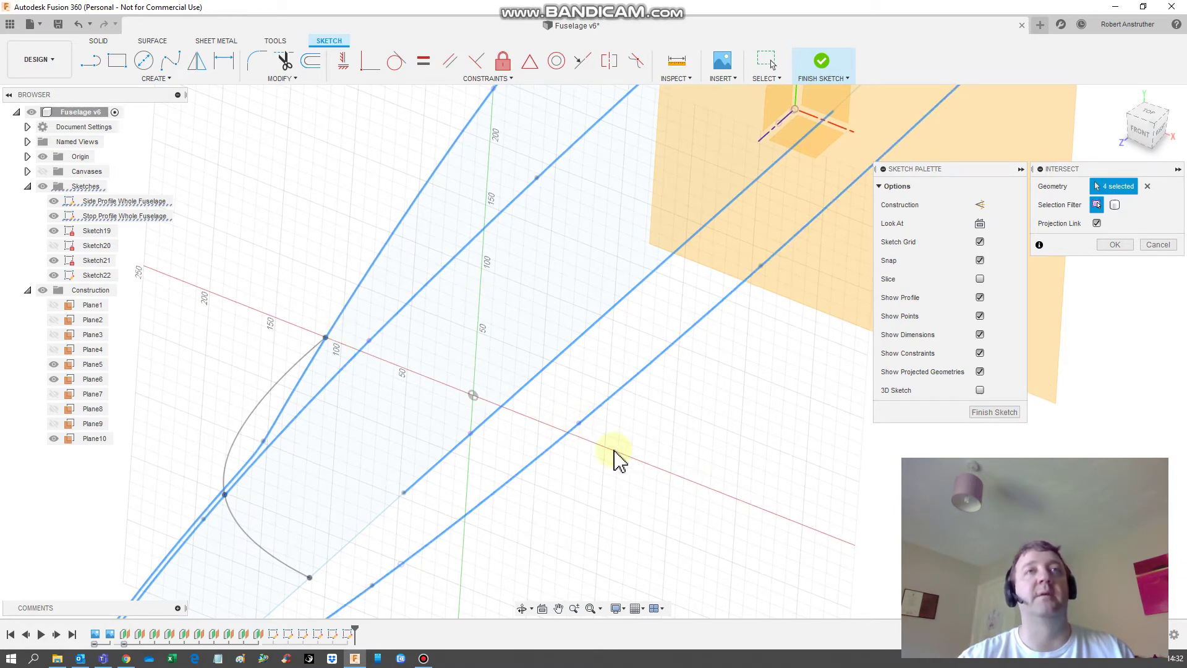
mouse_move(461, 418)
middle_mouse_down("shift")
mouse_move(511, 451)
mouse_move(632, 457)
mouse_move(665, 370)
middle_mouse_up("shift")
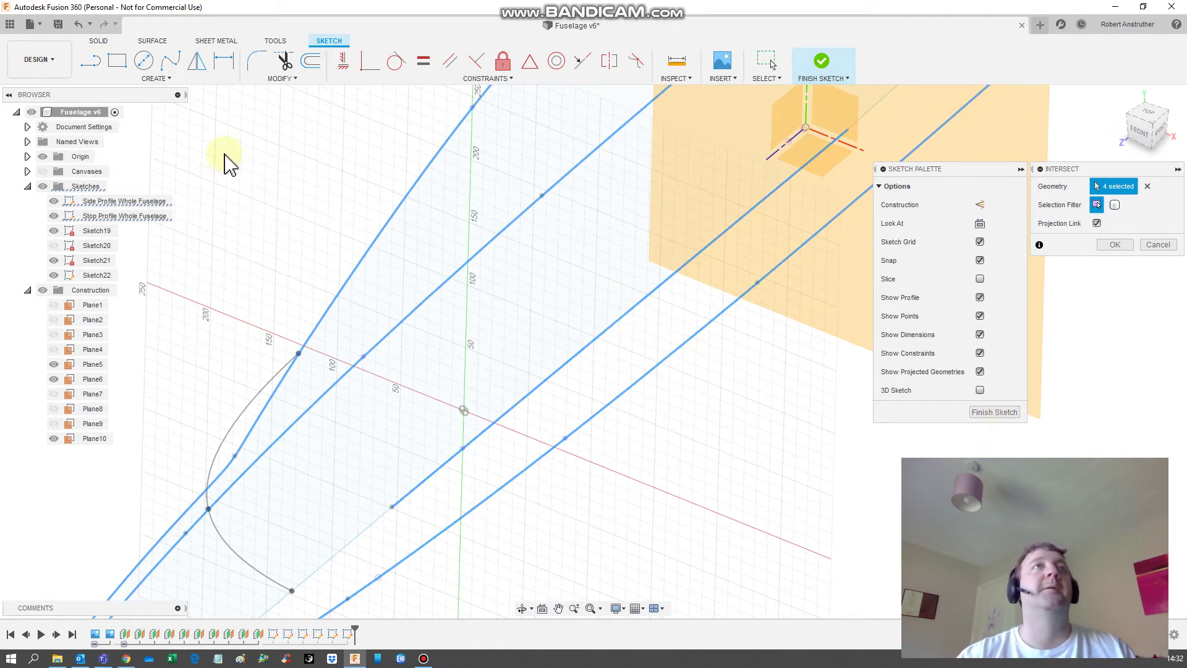
Draw a half-section spline in the Plane4 sketch through the upper, one side and the lower intersection points
left_click(170, 74)
middle_click_drag(445, 437, 468, 151, "shift")
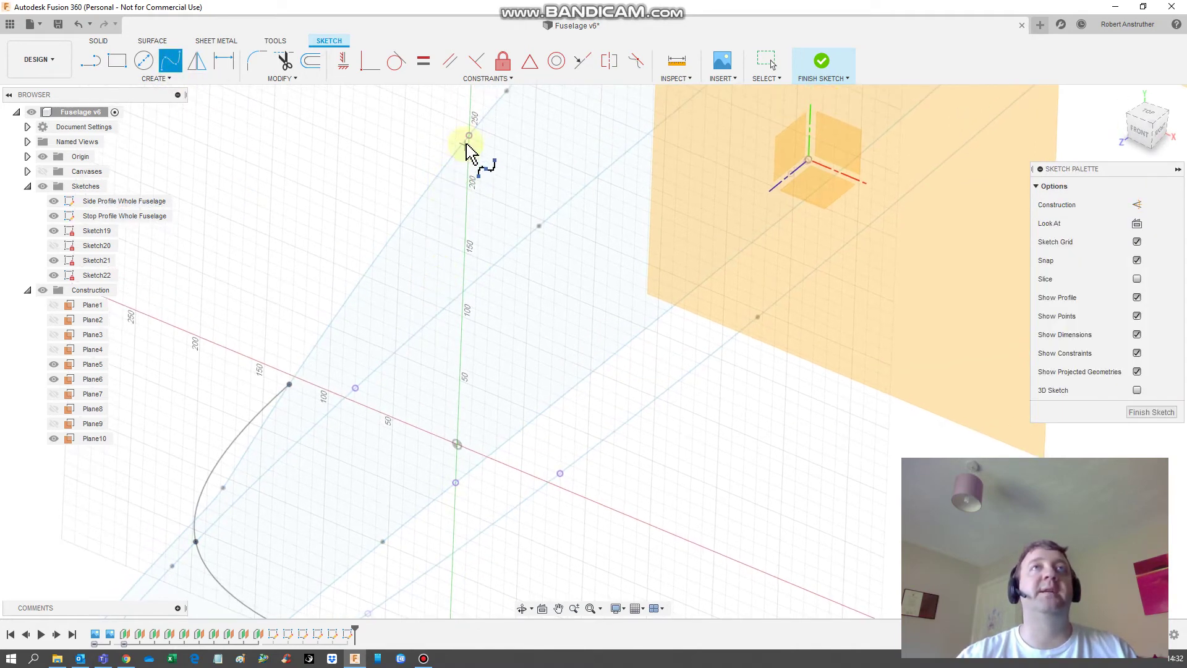
left_click(355, 387)
left_click(455, 483)
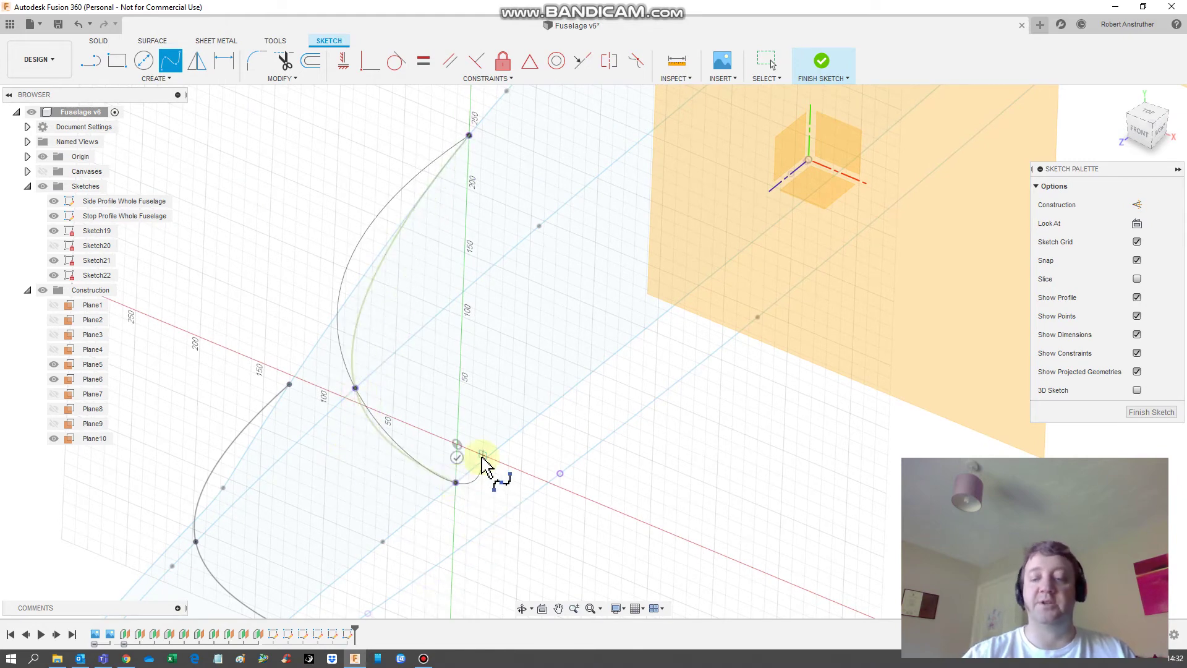
key("Escape")
scroll(451, 443, "down", 2)
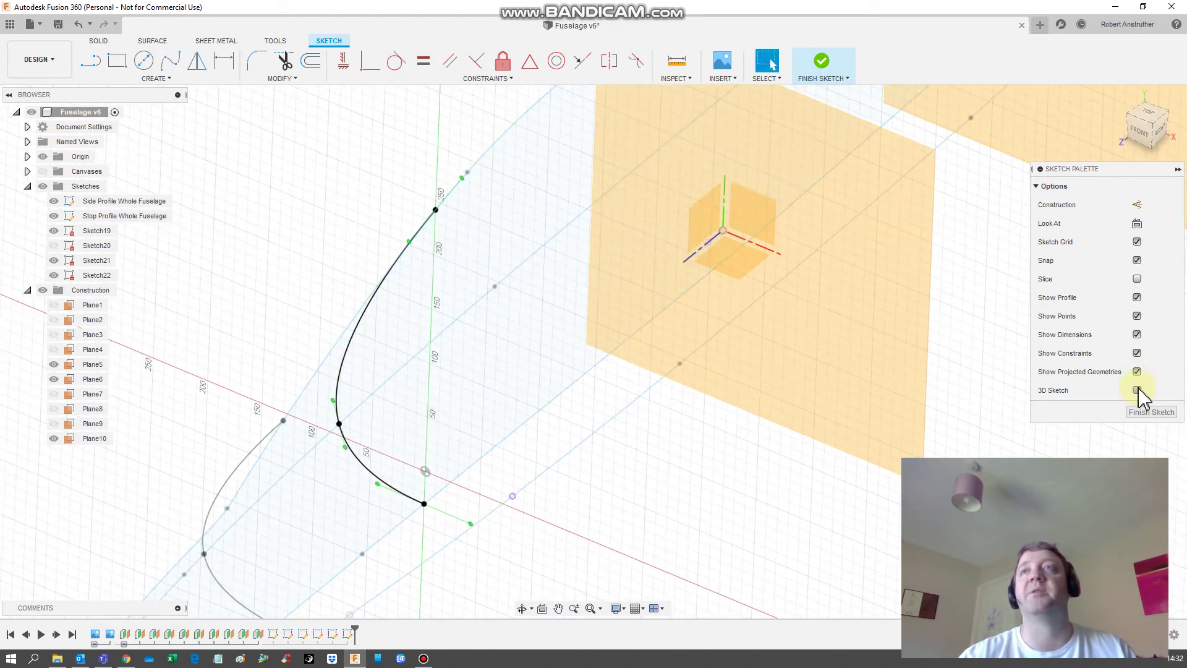
Finish the Plane4 section sketch and start a new sketch on Plane5
left_click(1150, 412)
left_click(115, 365)
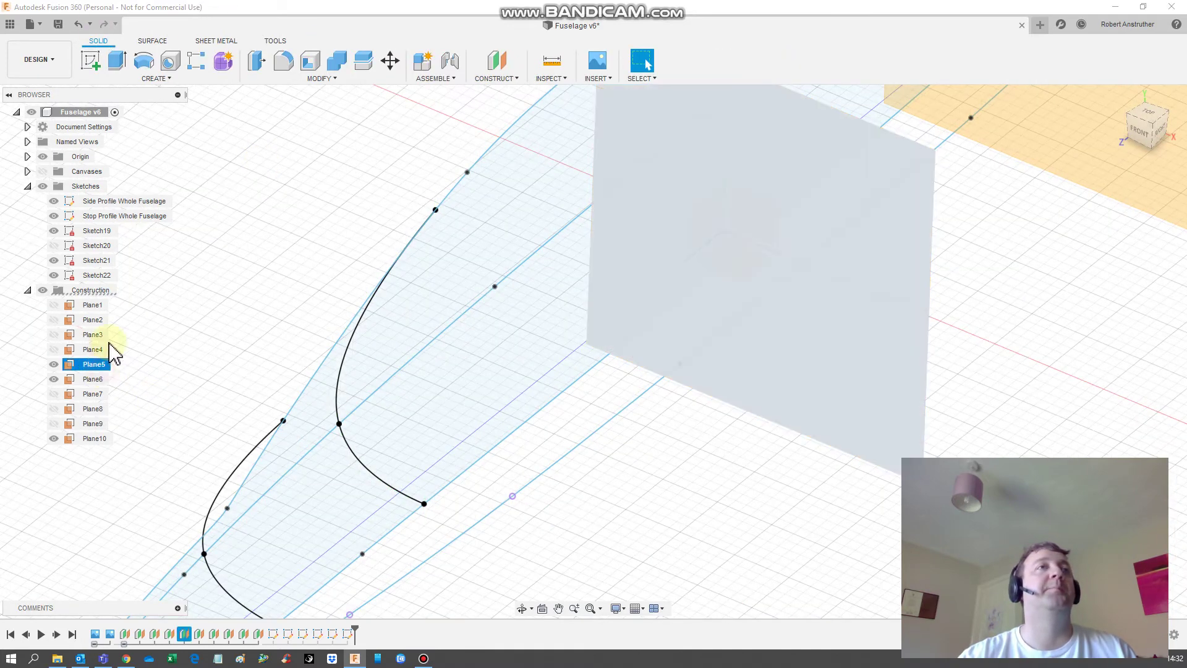
left_click(157, 79)
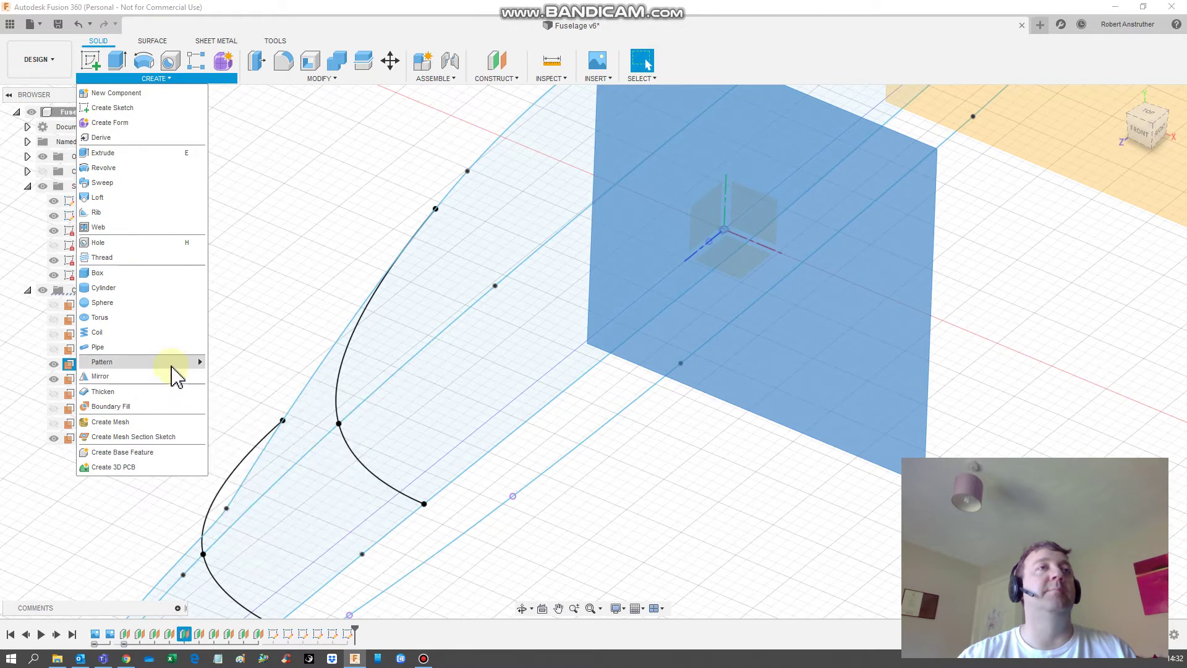
left_click(99, 59)
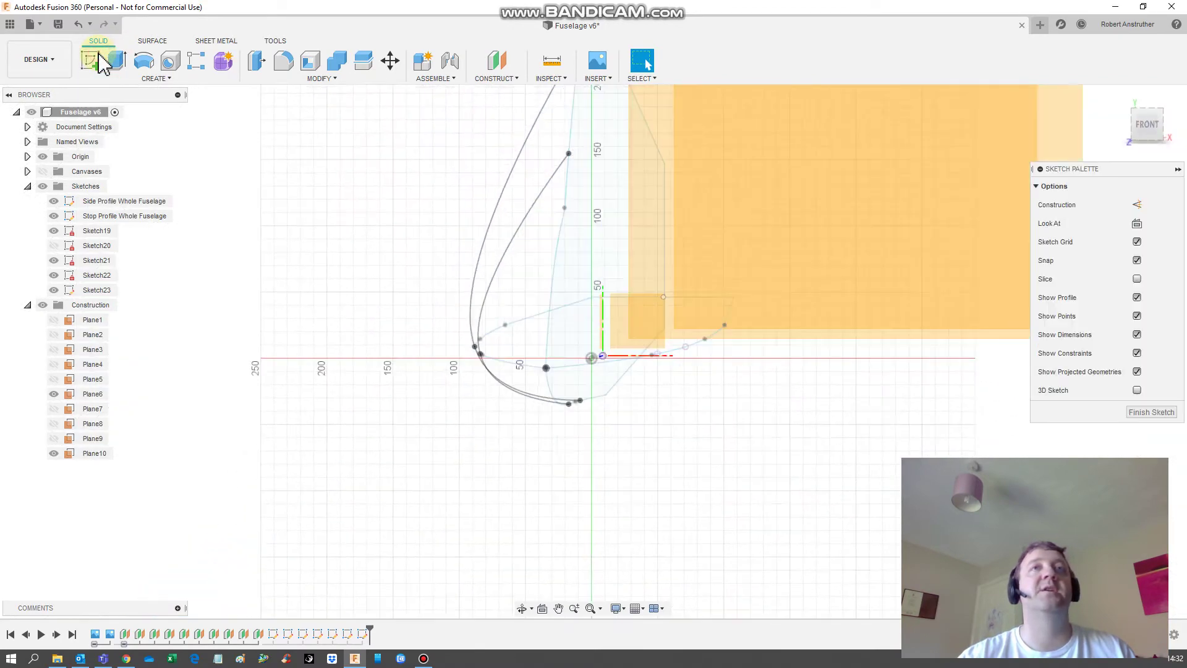
Intersect the four side and top profile curves with the Plane5 sketch to create reference points
left_click(141, 79)
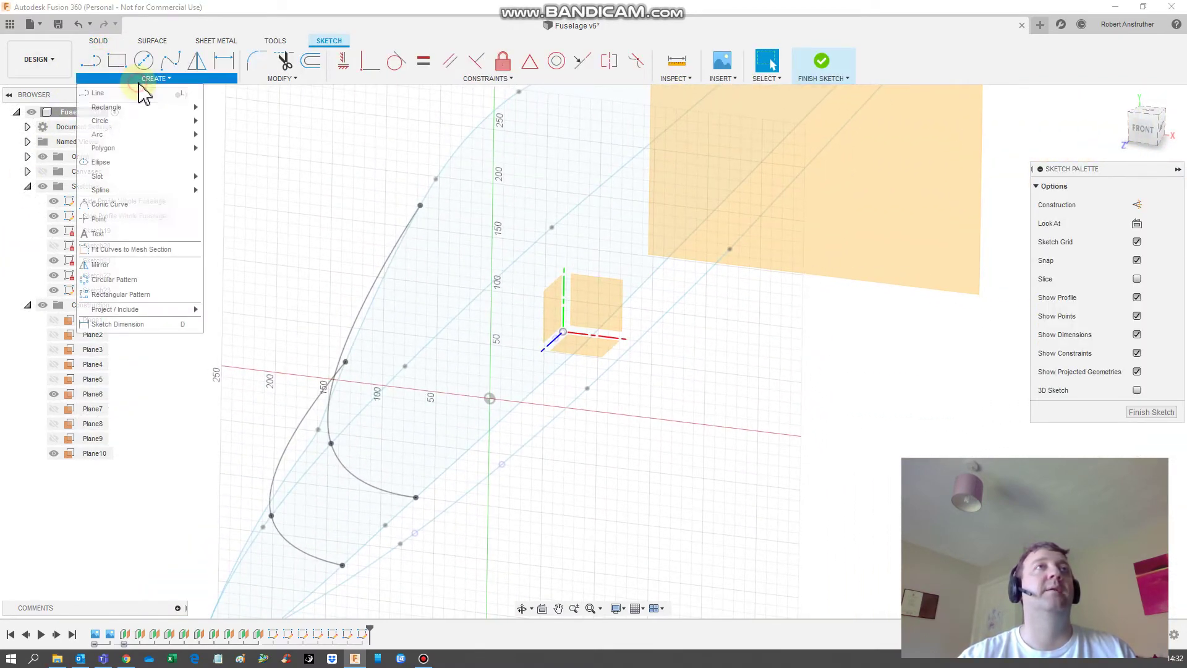
mouse_move(175, 318)
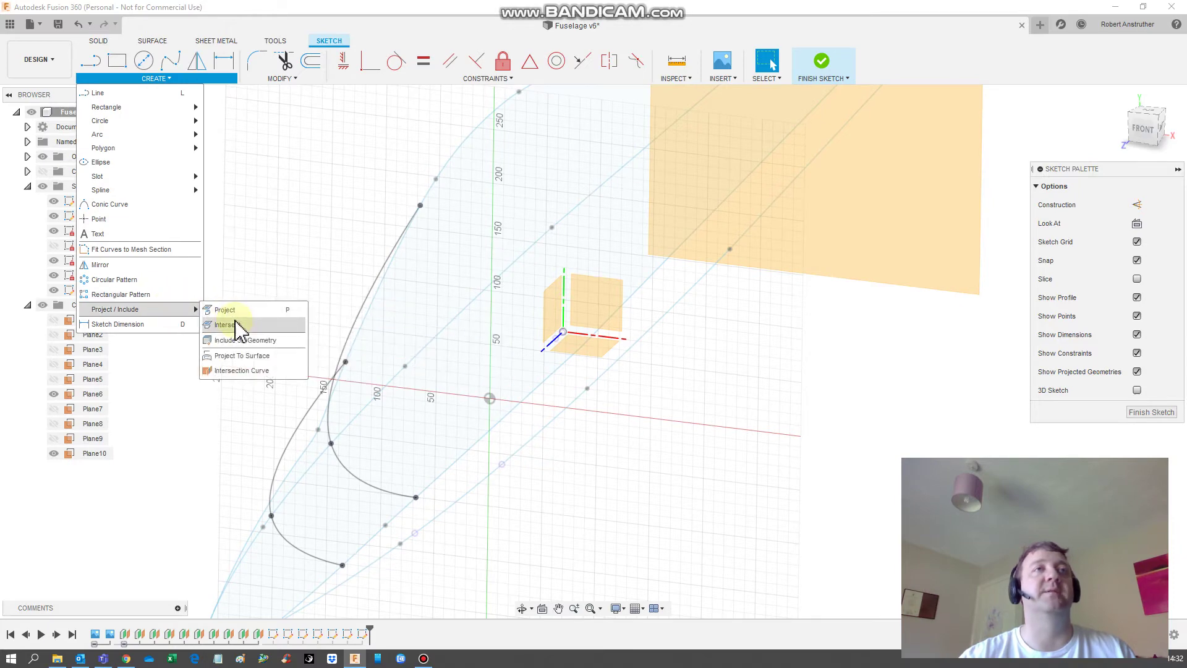
left_click(232, 325)
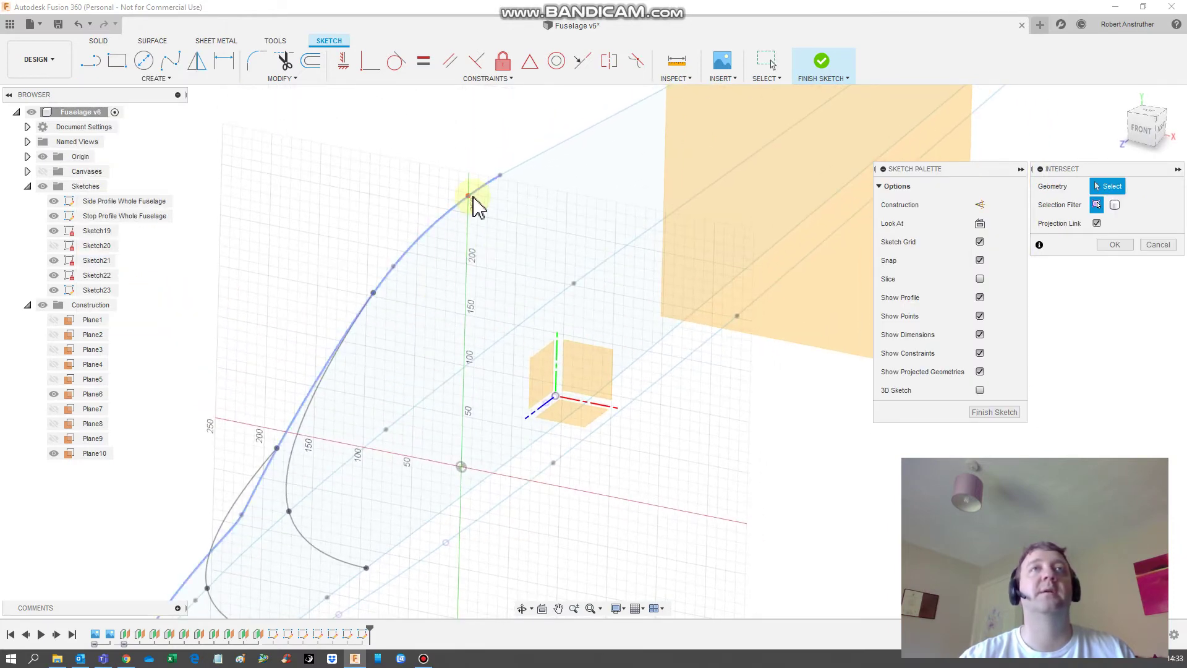
left_click(470, 201)
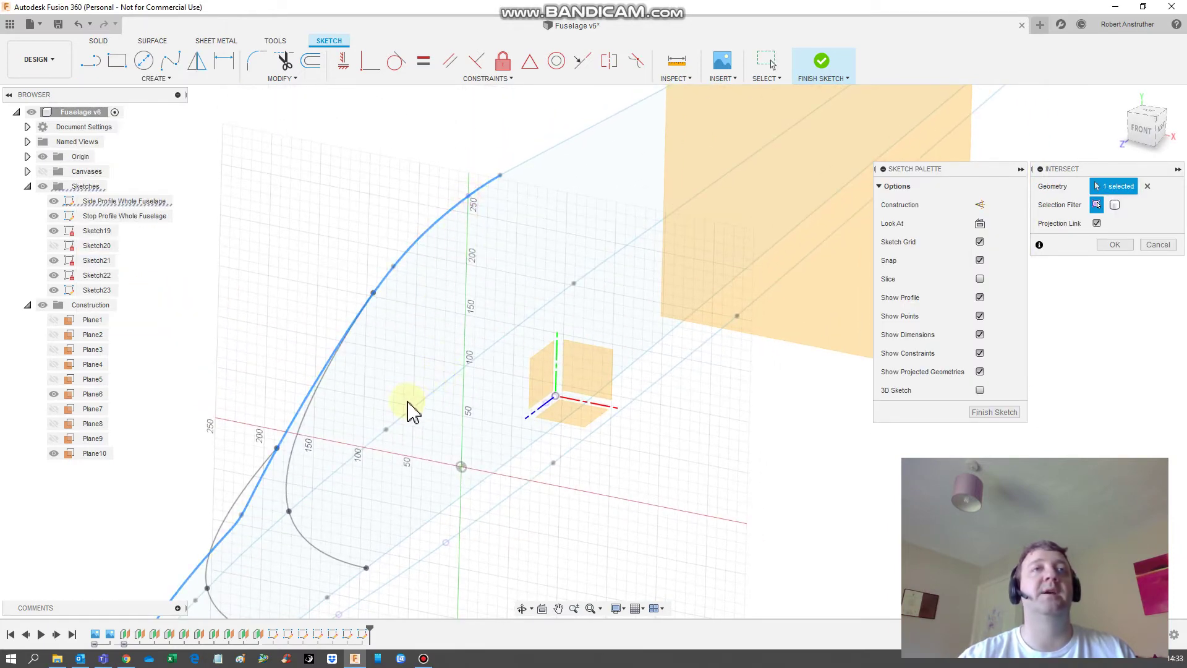
left_click(380, 437)
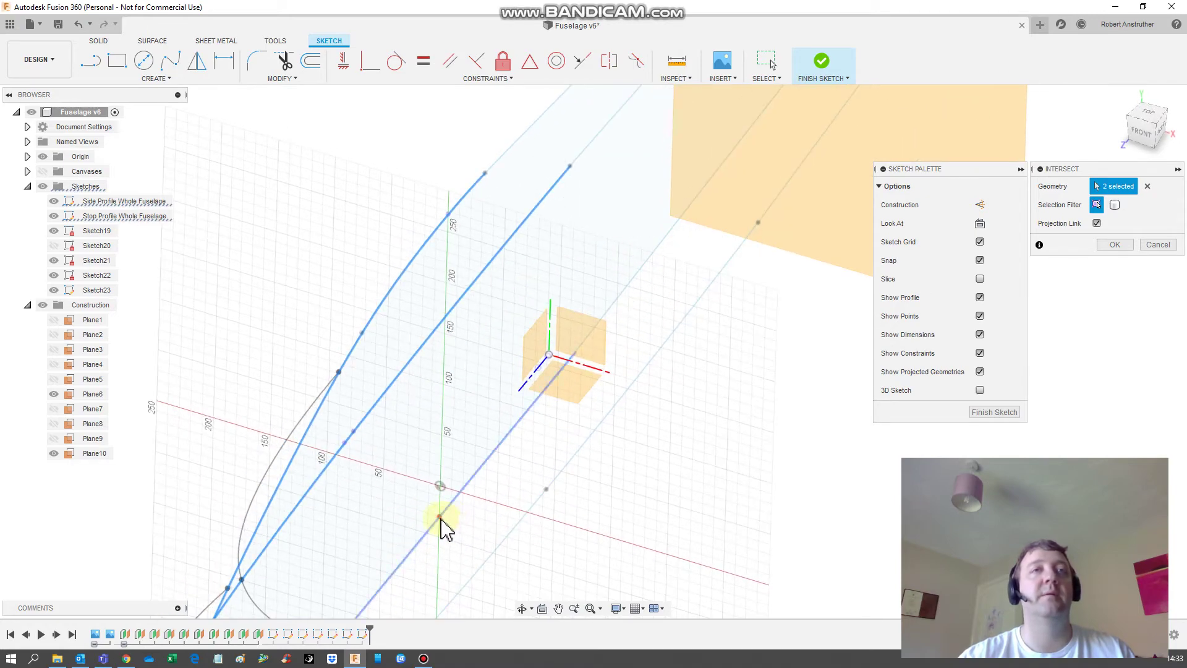
left_click(540, 504)
Draw a half-section spline in the Plane5 sketch through the upper, one side and the lower intersection points
left_click(165, 68)
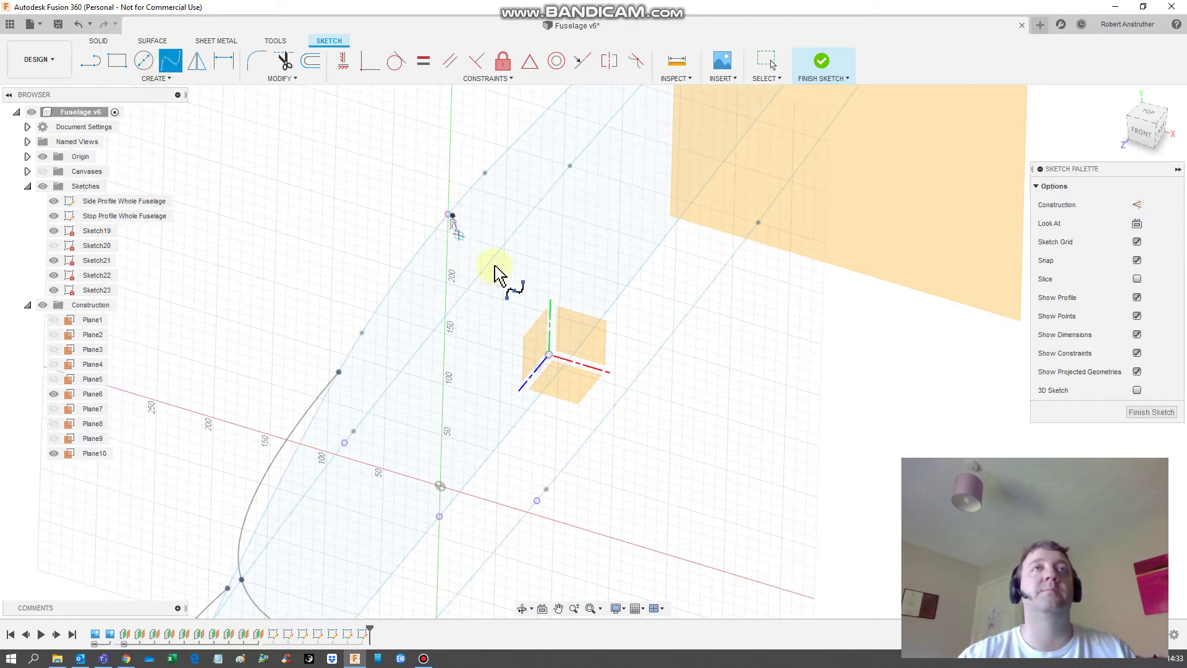
left_click(171, 62)
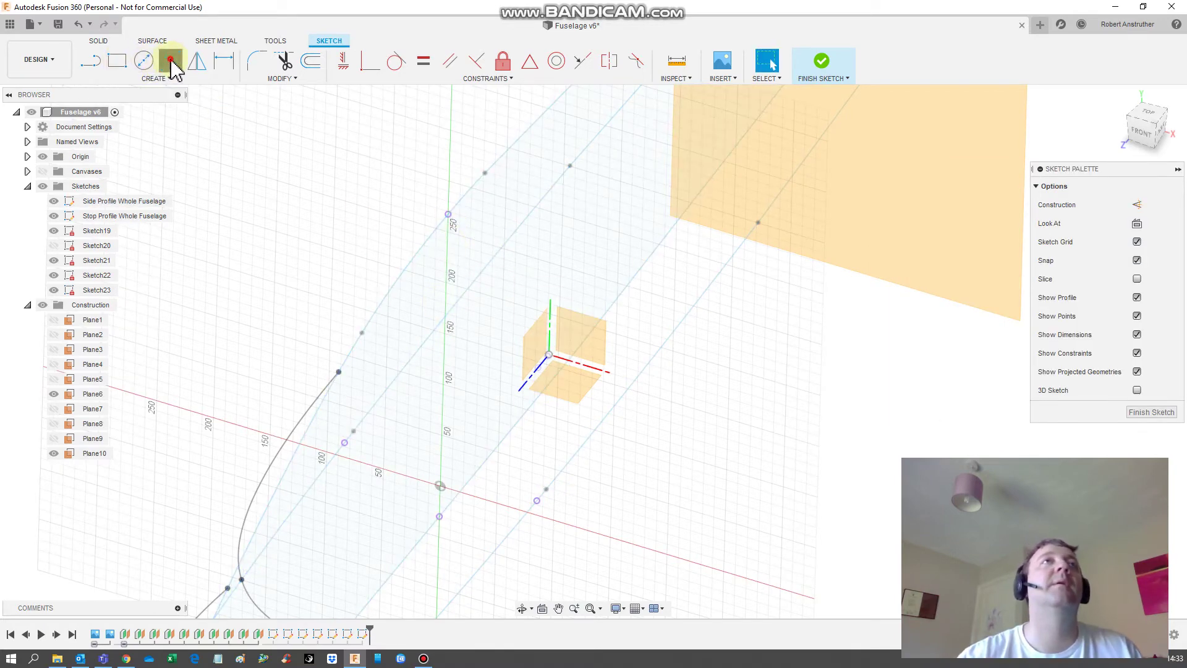
left_click(349, 441)
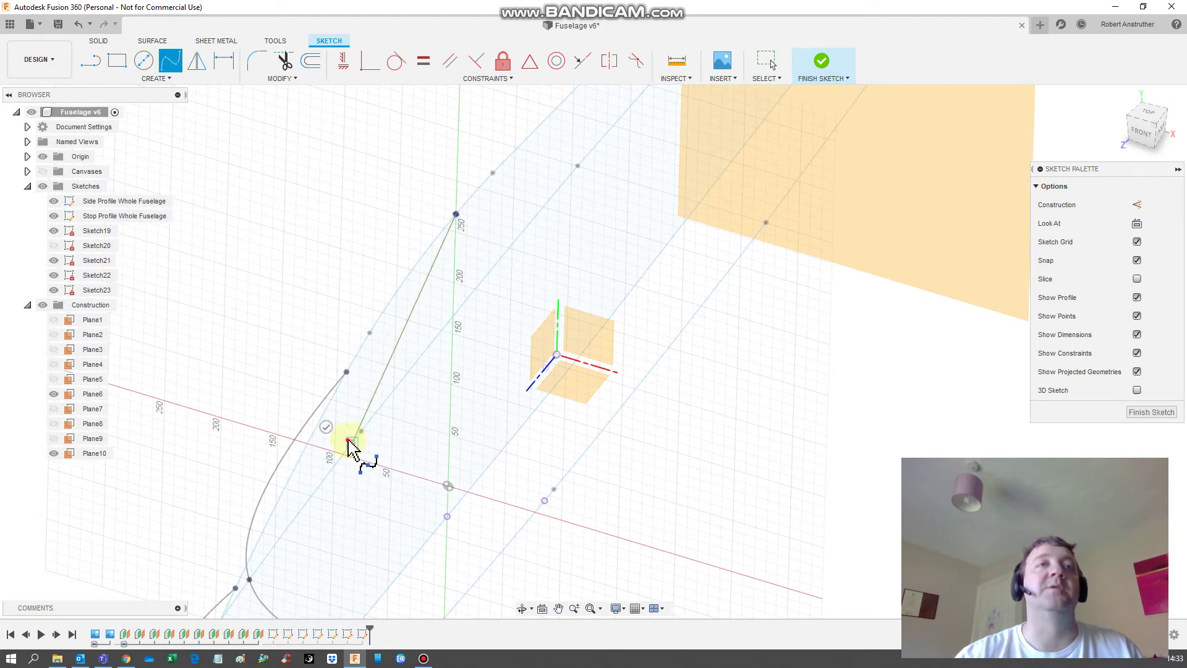
left_click(450, 520)
key("Escape")
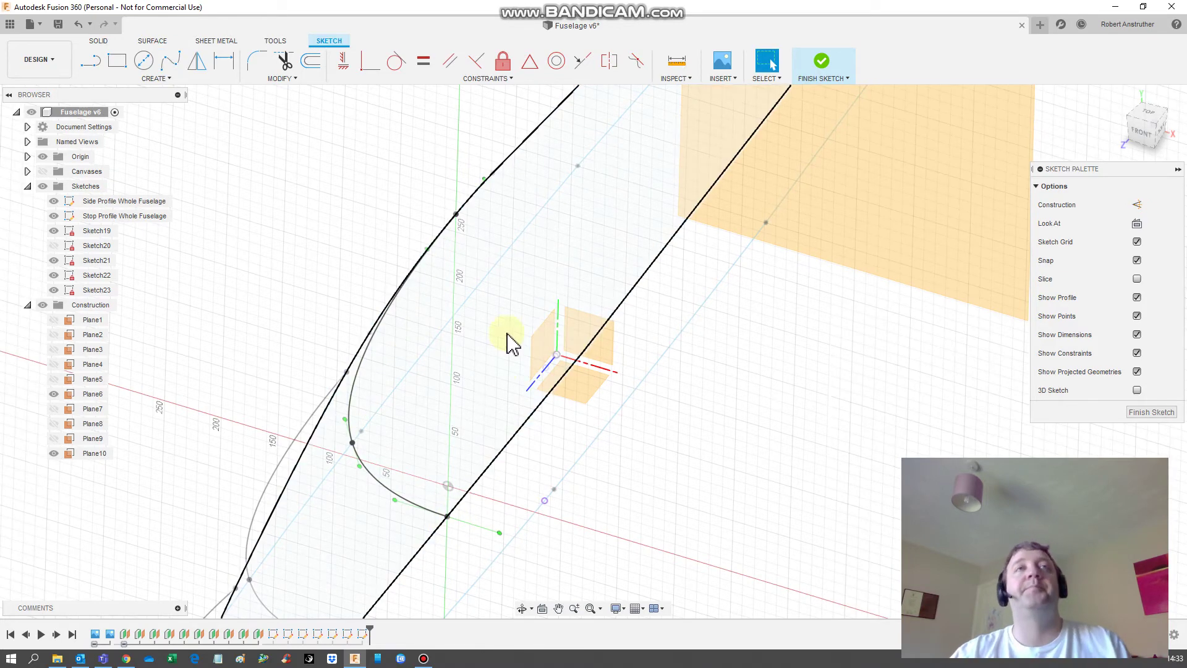
Finish the Plane5 section sketch and start a new sketch on Plane6
left_click(59, 394)
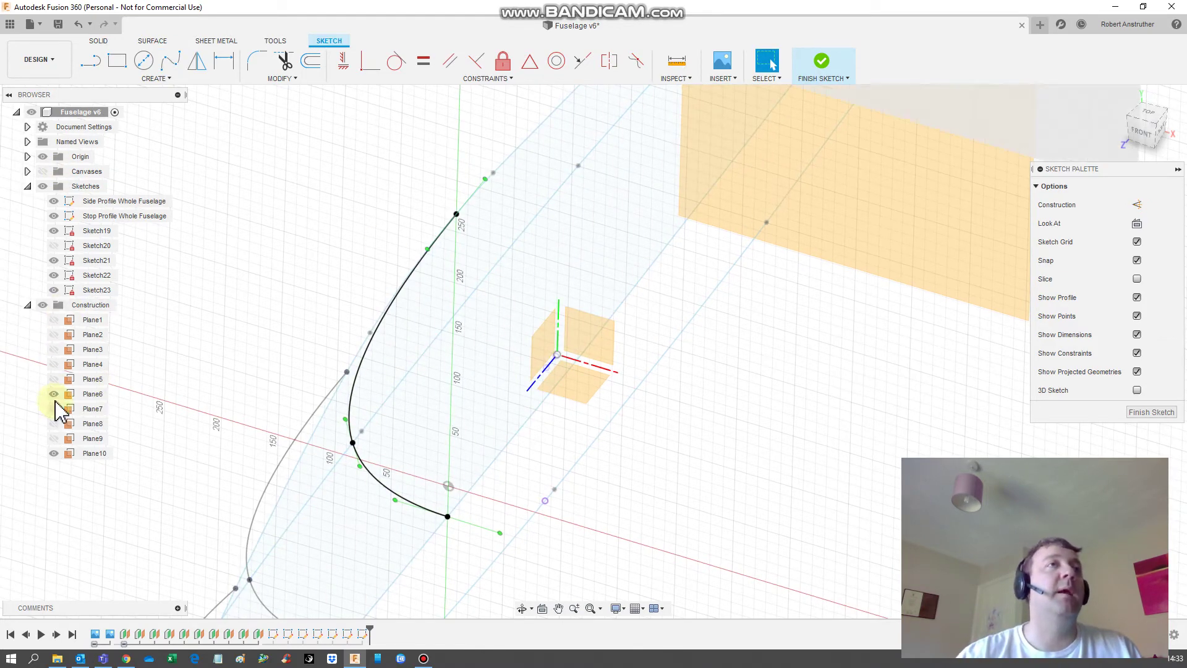
left_click(79, 396)
middle_click_drag(316, 360, 148, 522)
scroll(489, 367, "down", 3)
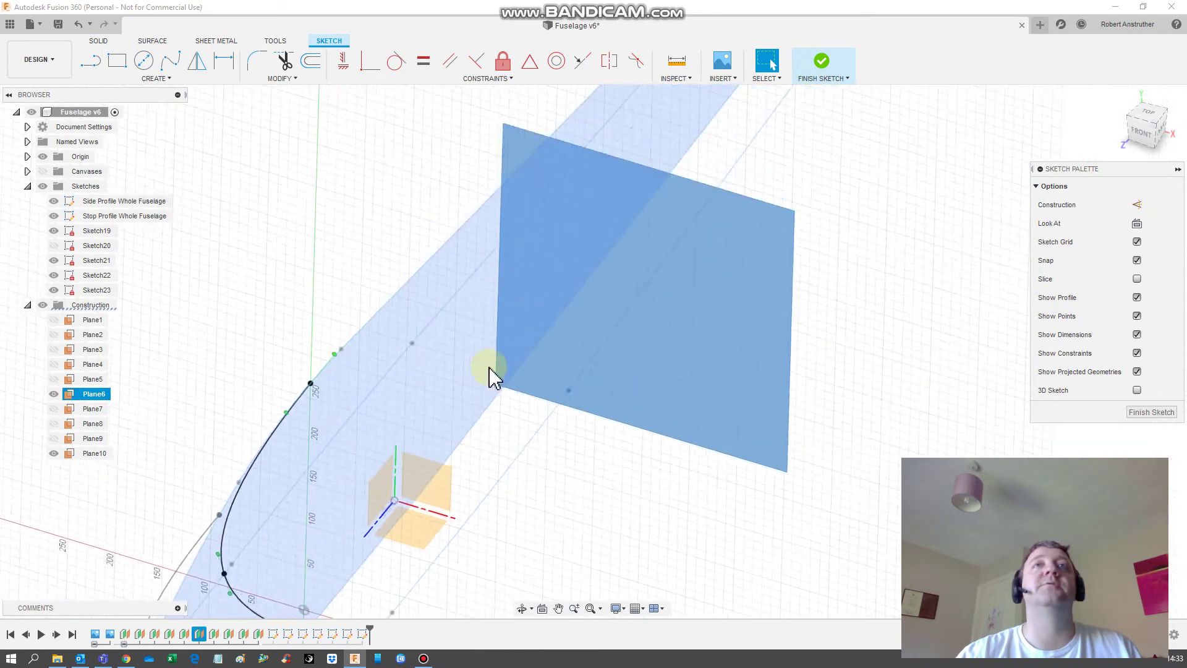
middle_click_drag(489, 367, 461, 356, "shift")
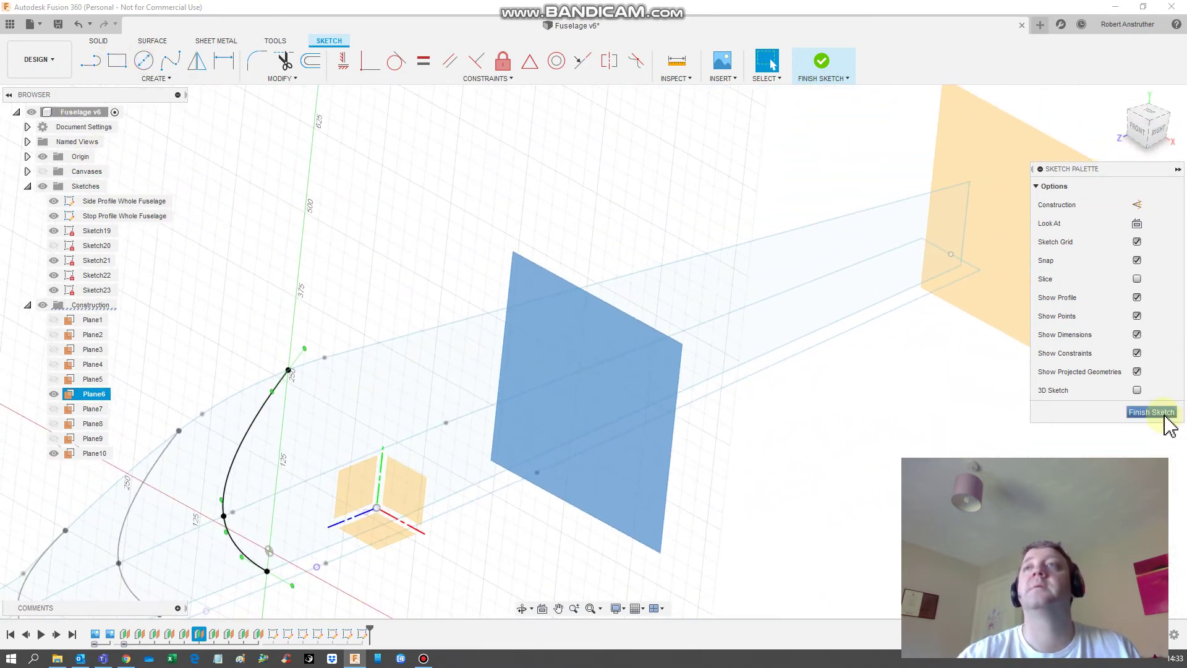
left_click(1166, 420)
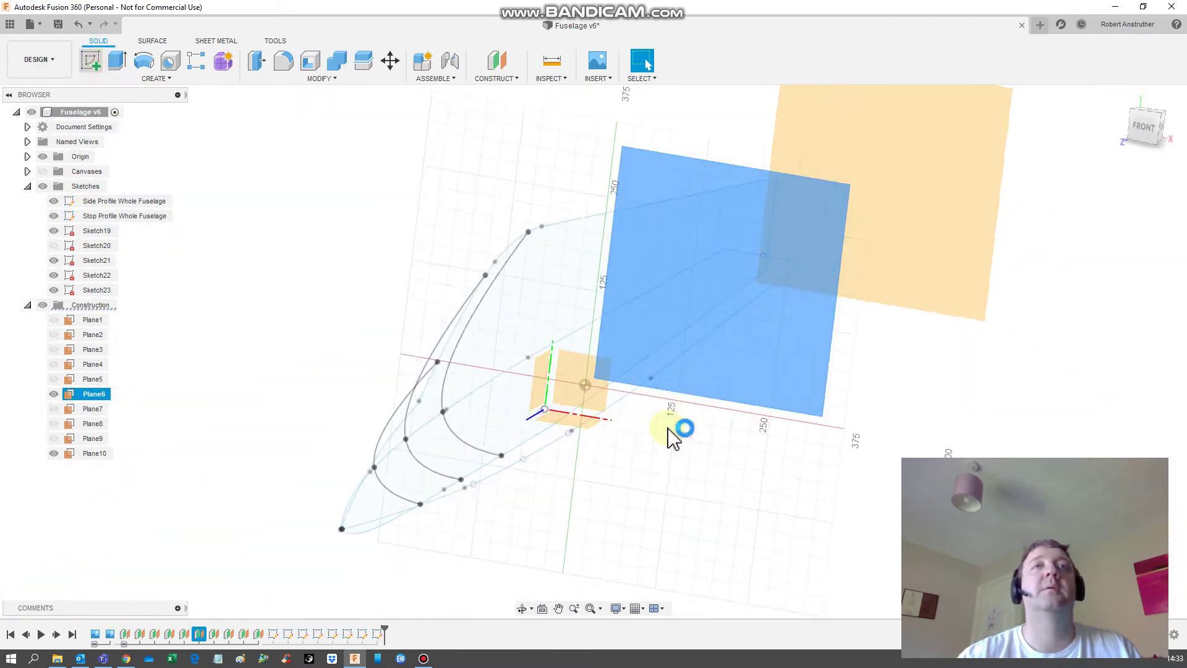
left_click(674, 438)
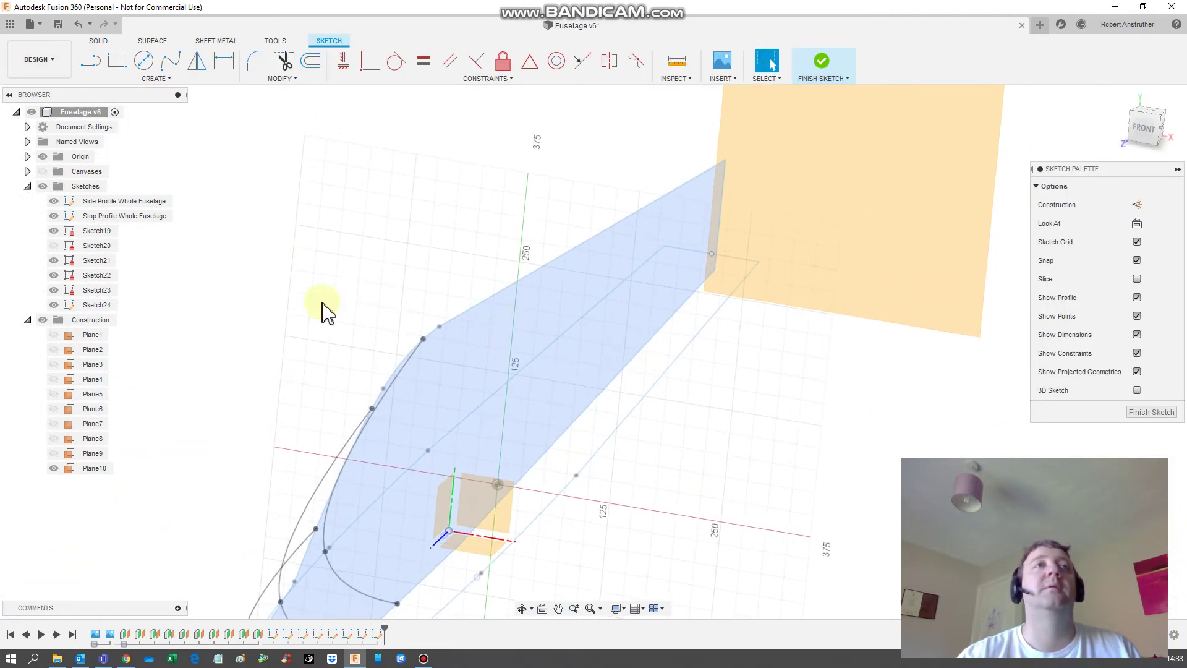
Intersect the four profile curves with the Plane6 sketch and draw a half-section spline through the upper, side and lower points
left_click(169, 80)
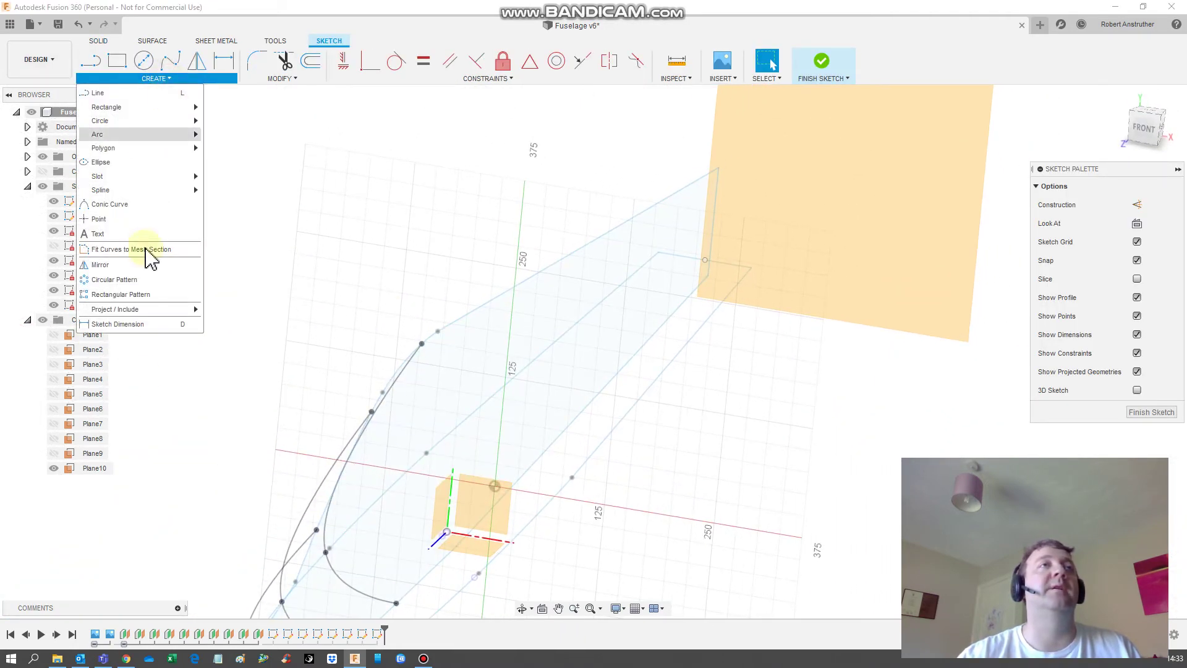
mouse_move(151, 310)
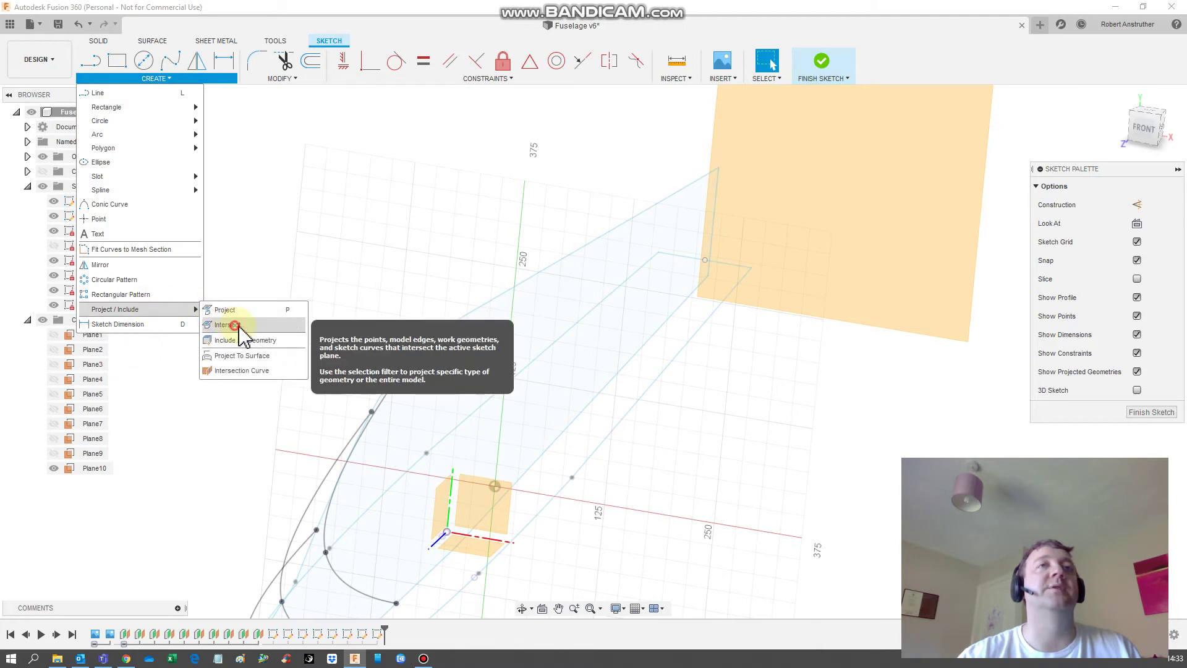
left_click(223, 326)
mouse_move(514, 290)
middle_mouse_down("shift")
mouse_move(503, 449)
mouse_move(454, 461)
mouse_move(457, 549)
middle_mouse_up("shift")
left_click(419, 476)
left_click(469, 527)
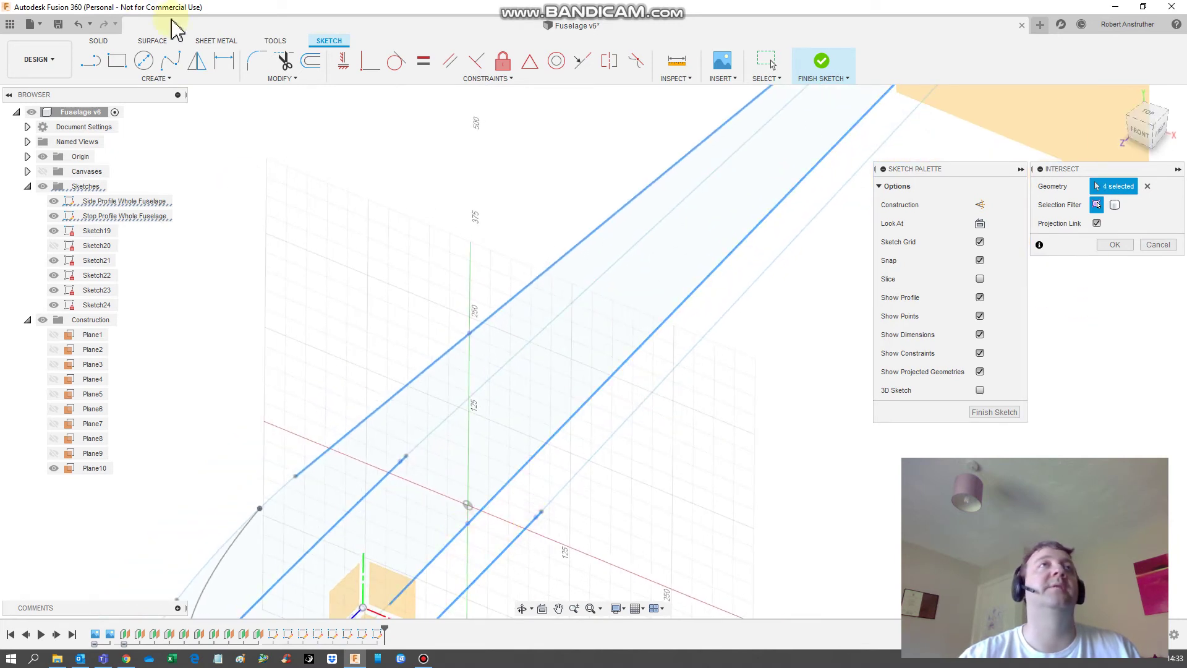
left_click(174, 62)
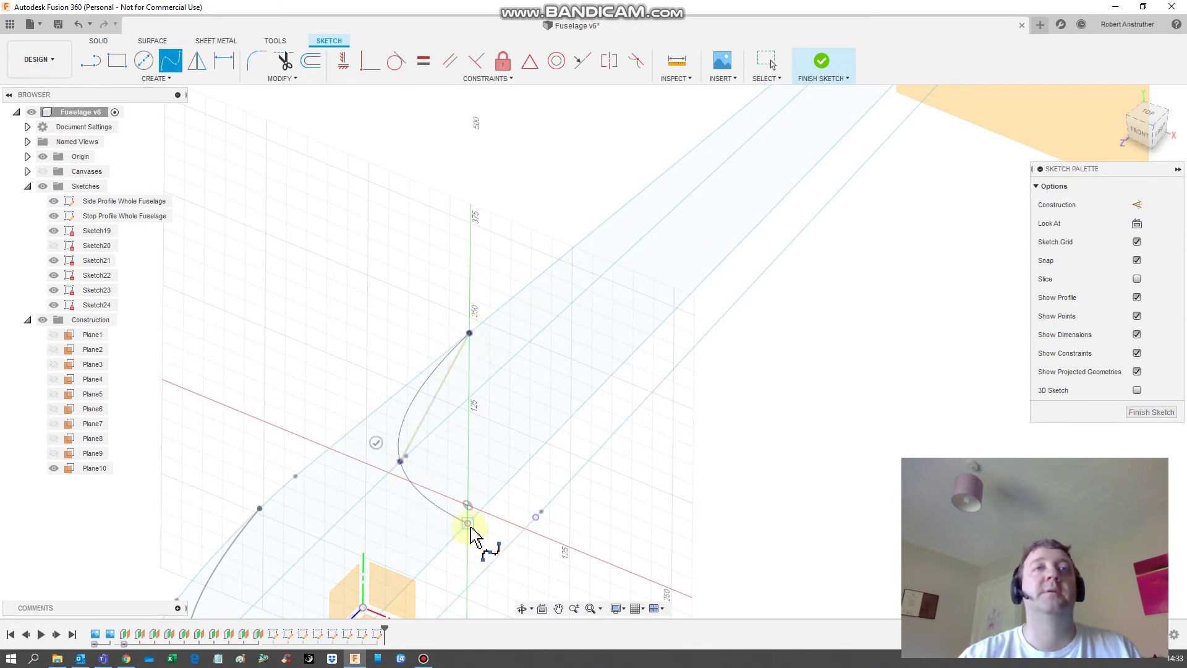
key("Escape")
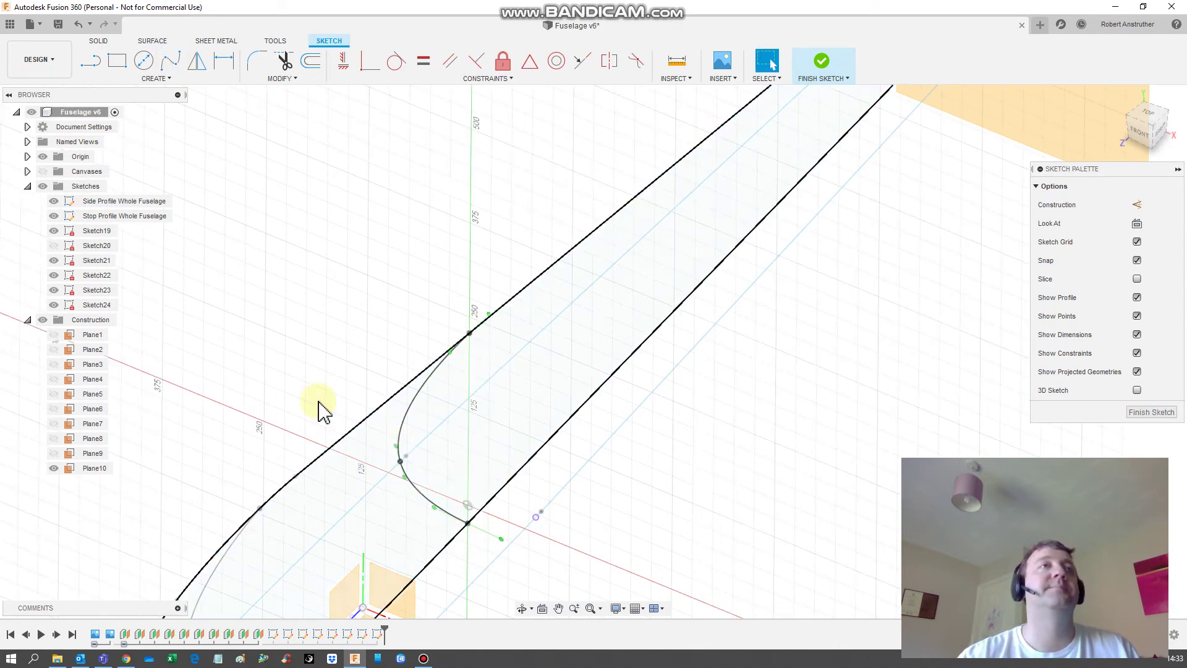
Finish the Plane6 section sketch and start a new sketch on Plane10, keeping that plane shown
left_click(87, 468)
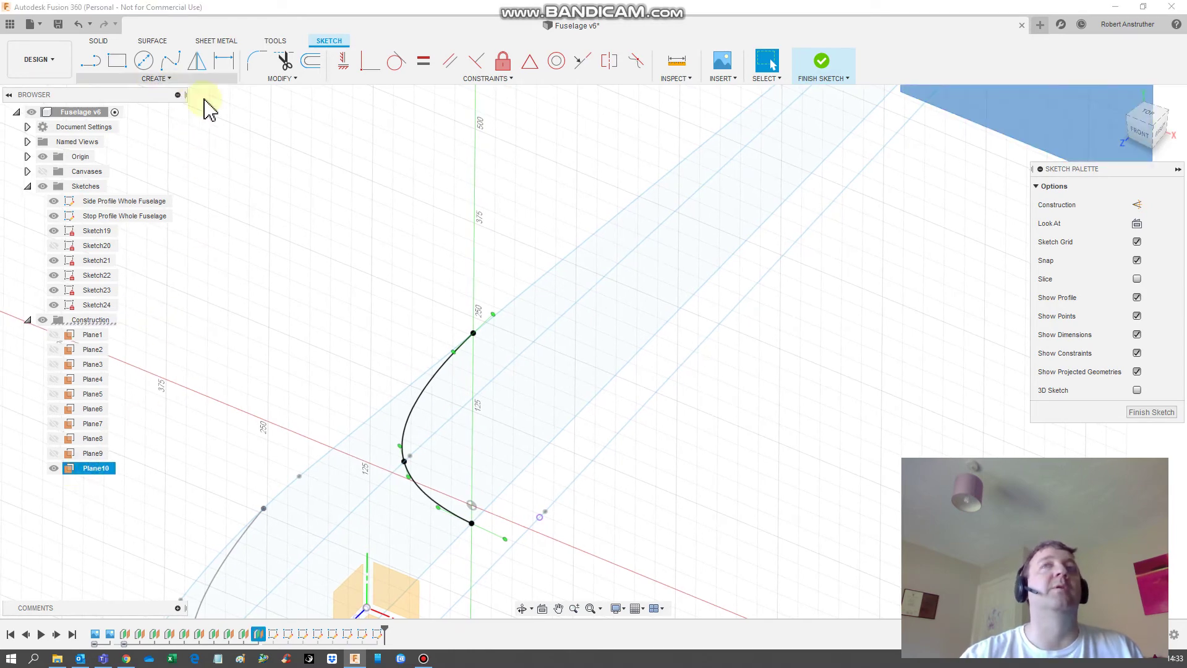
left_click(1146, 413)
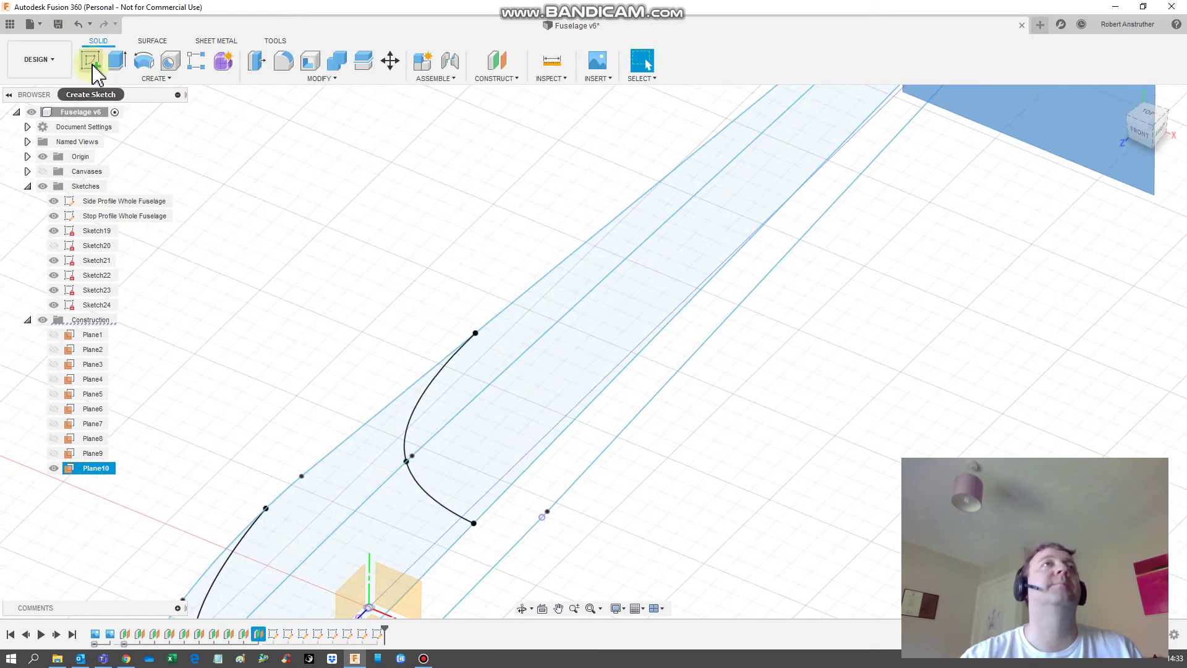
left_click(92, 59)
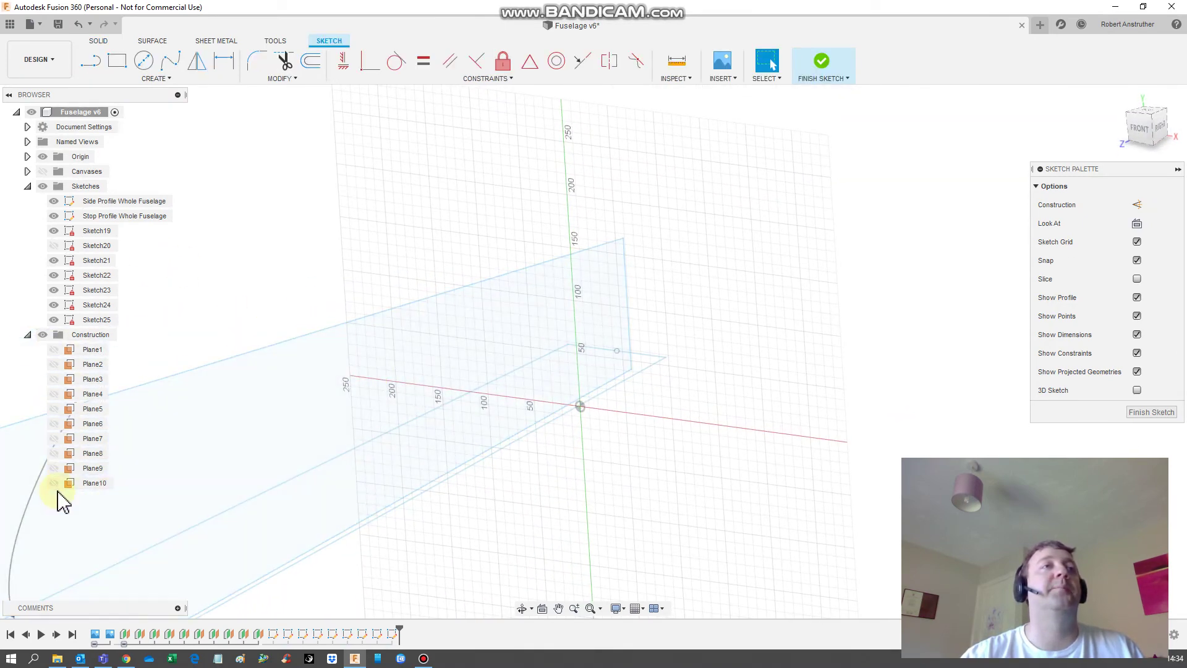
left_click(53, 483)
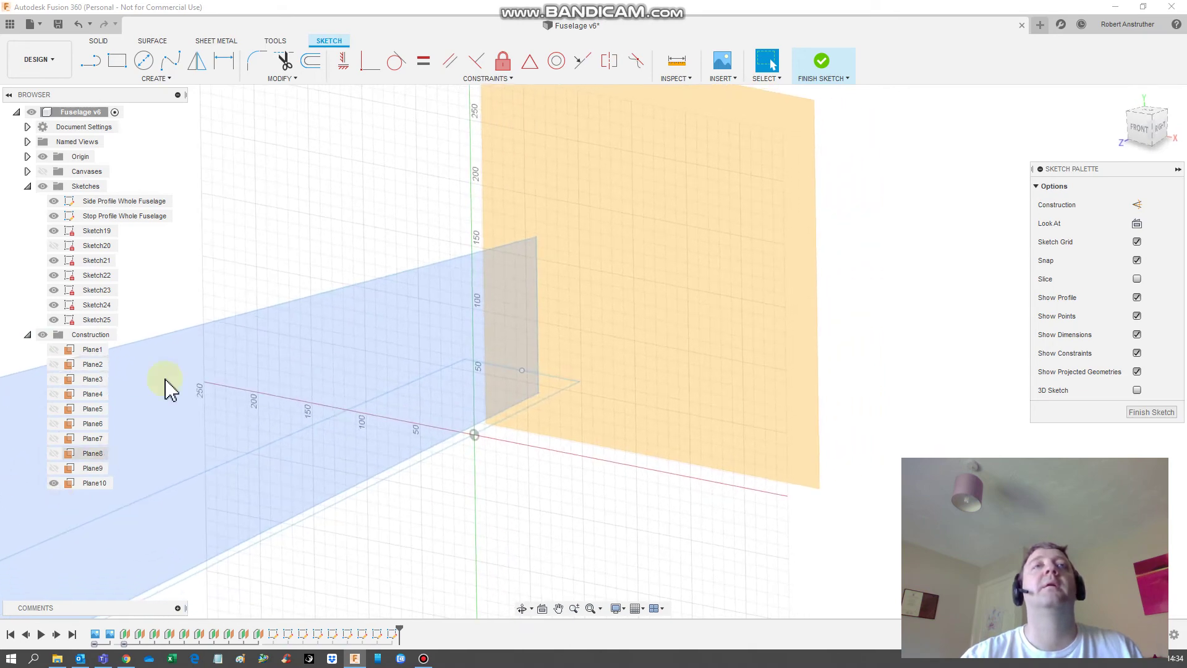
Intersect the four side and top profile curves with the Plane10 sketch near the tail end
left_click(179, 80)
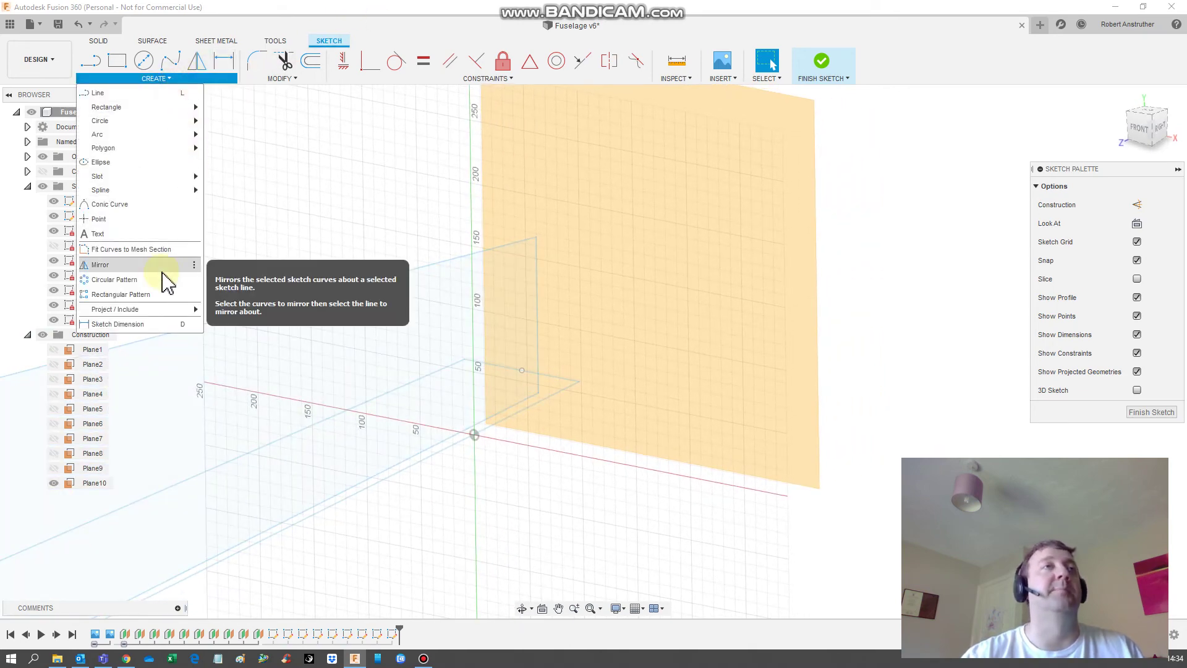
mouse_move(164, 309)
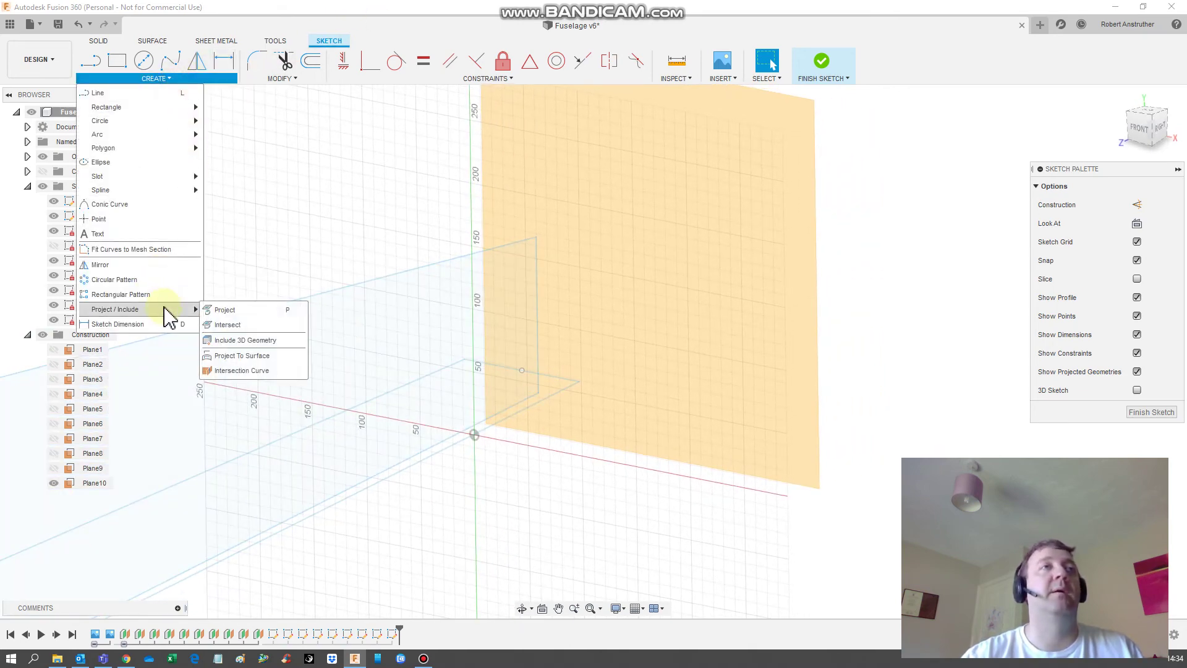
left_click(230, 326)
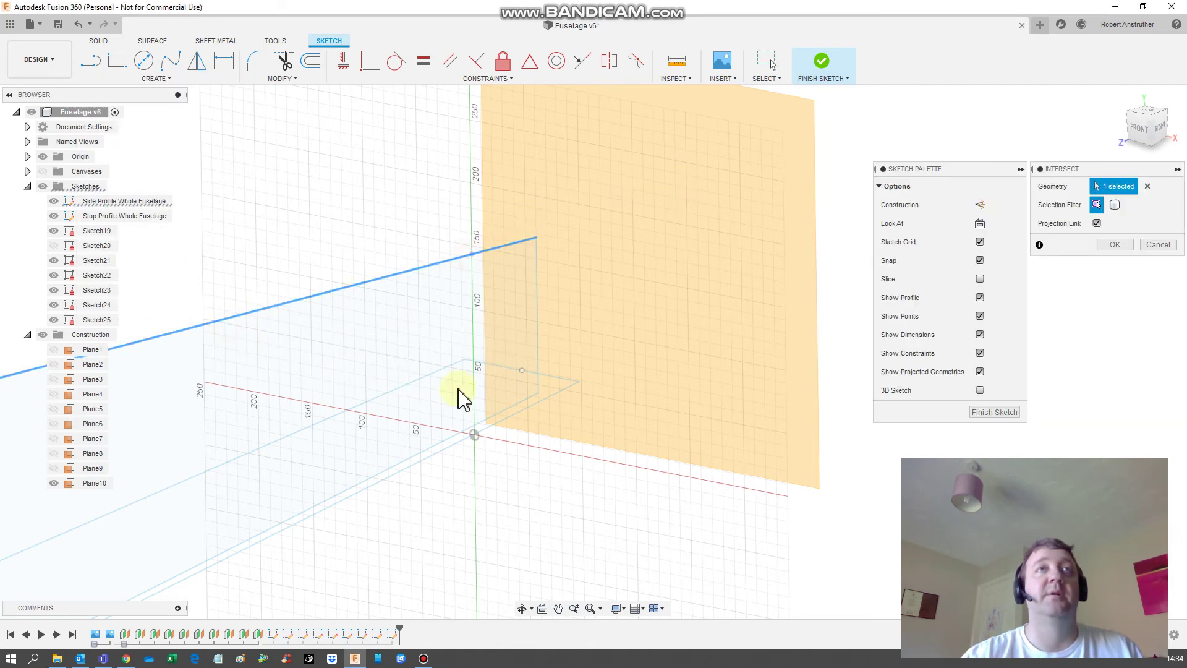
scroll(356, 408, "up", 2)
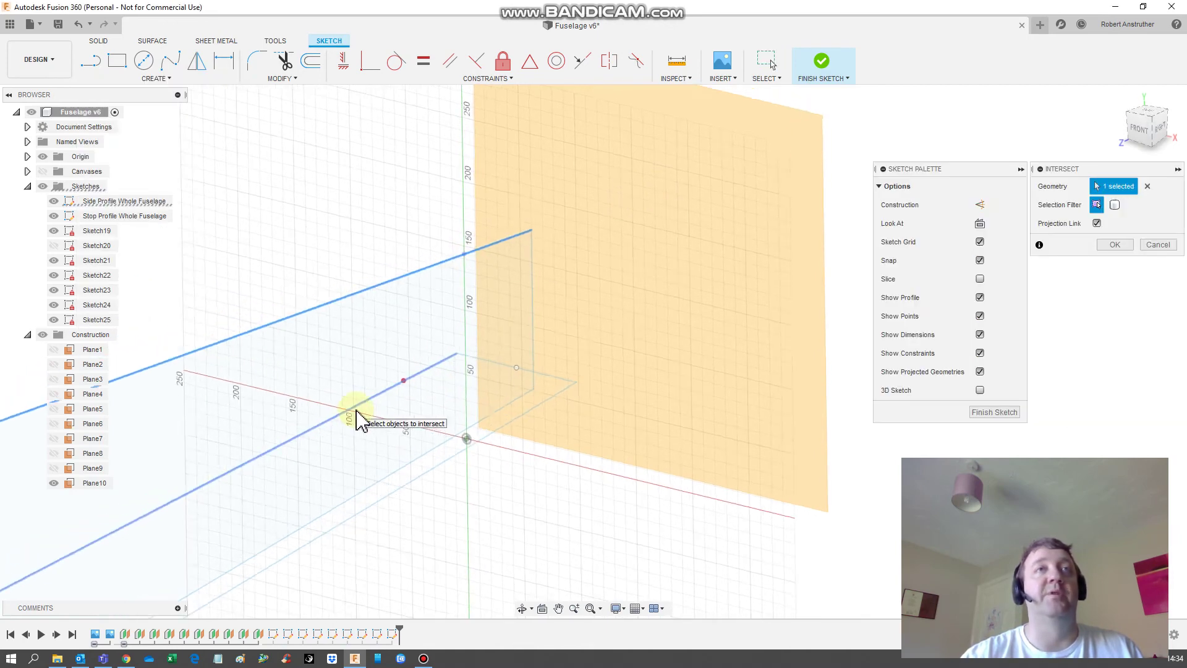
left_click(384, 388)
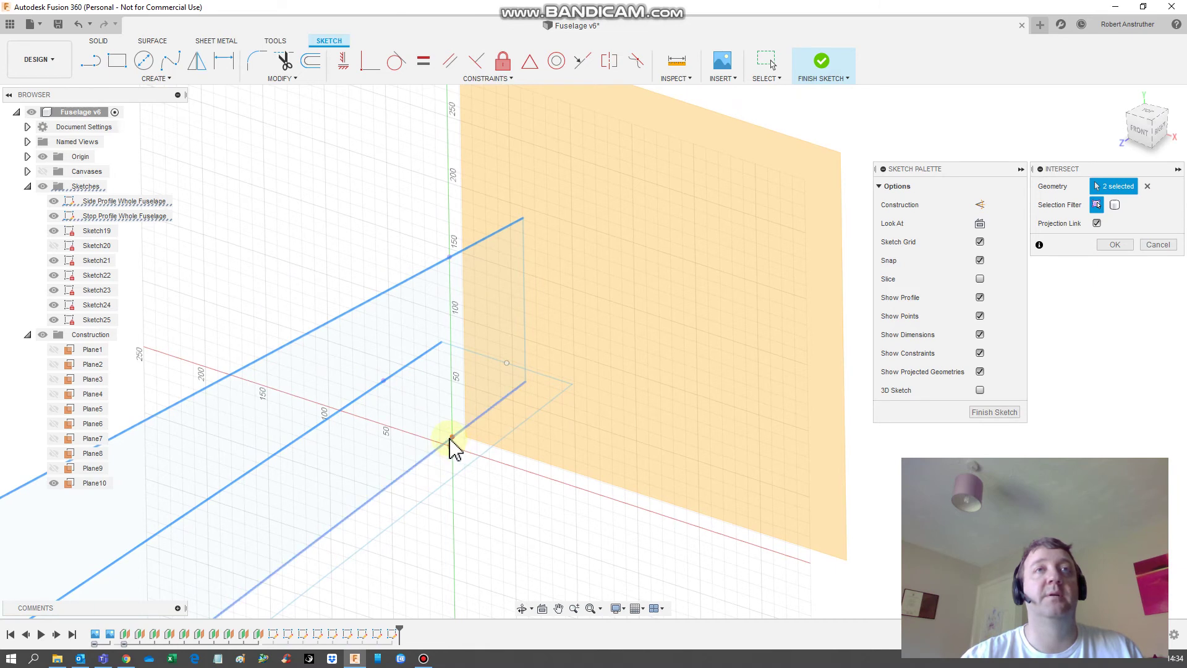
left_click(451, 441)
left_click(535, 416)
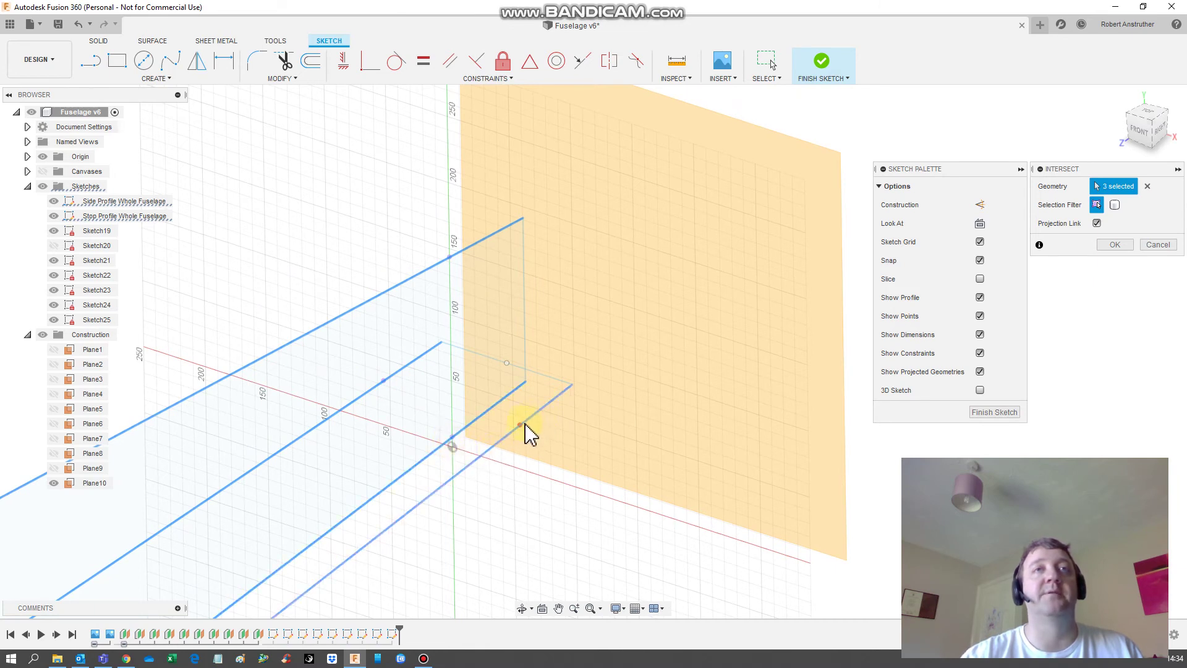
Draw a half-section spline through the upper, side and lower points of the Plane10 sketch and finish the sketch
left_click(167, 64)
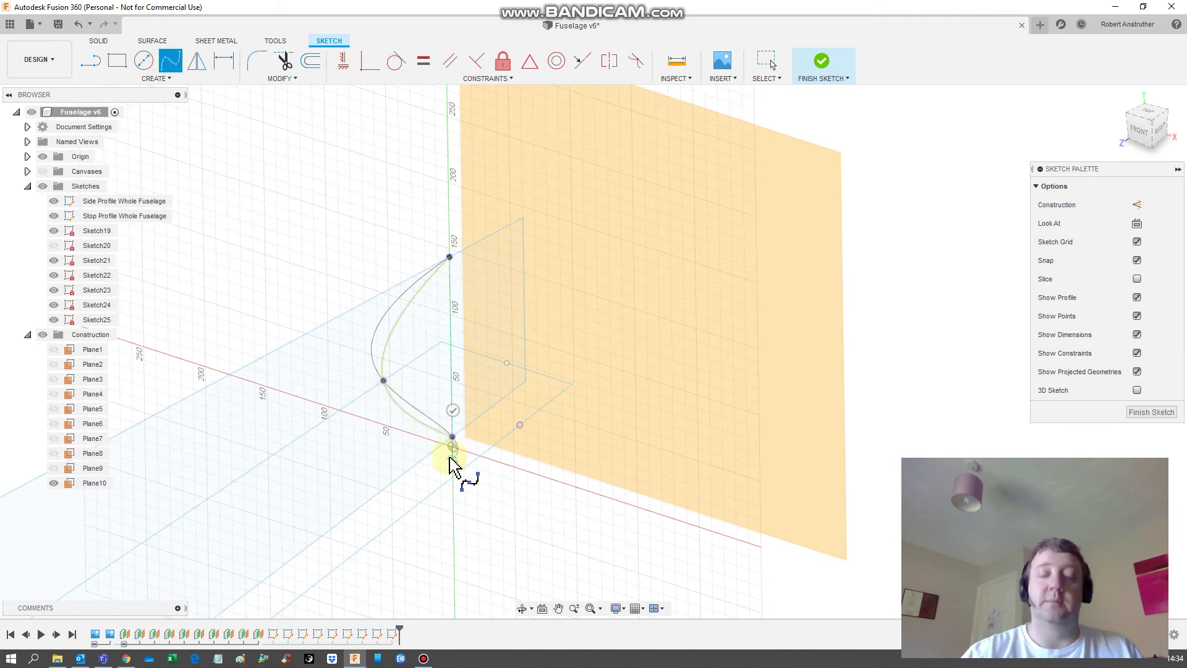
key("Escape")
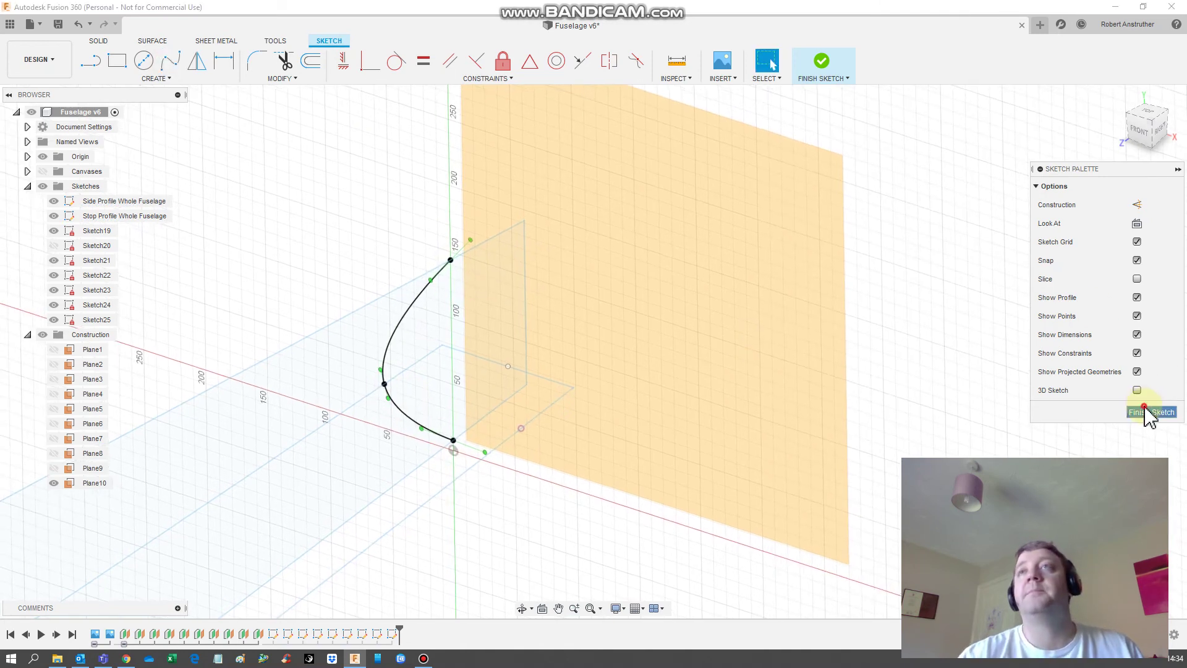
left_click(1147, 413)
Hide Plane10 and the whole Construction folder
left_click(53, 483)
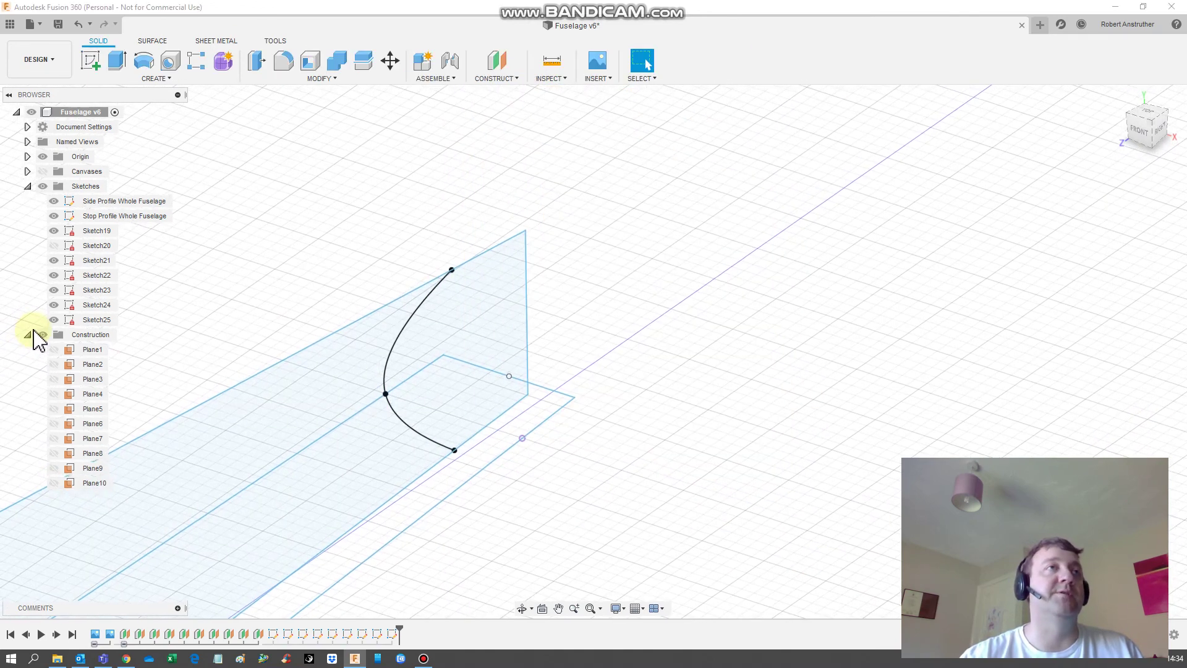
left_click(42, 334)
scroll(503, 322, "down", 7)
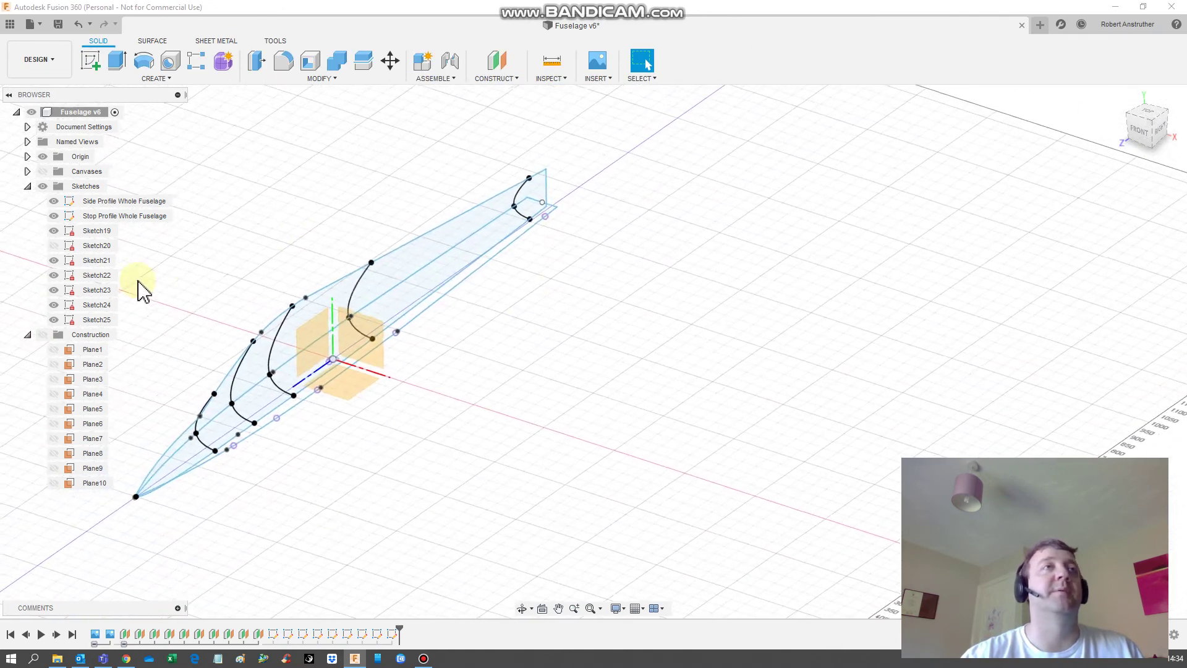
Hide the Side Profile and Stop Profile Whole Fuselage sketches and show Sketch20 with the other section sketches
left_click(54, 215)
left_click(54, 201)
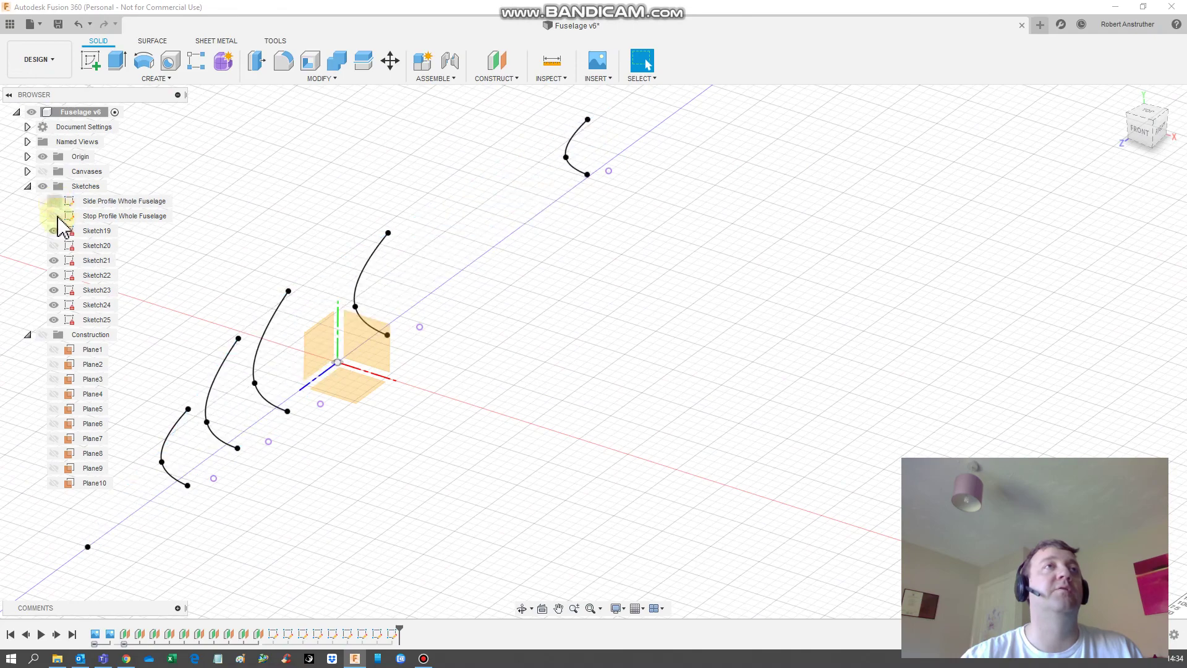
left_click(54, 230)
left_click(53, 245)
scroll(610, 336, "down", 4)
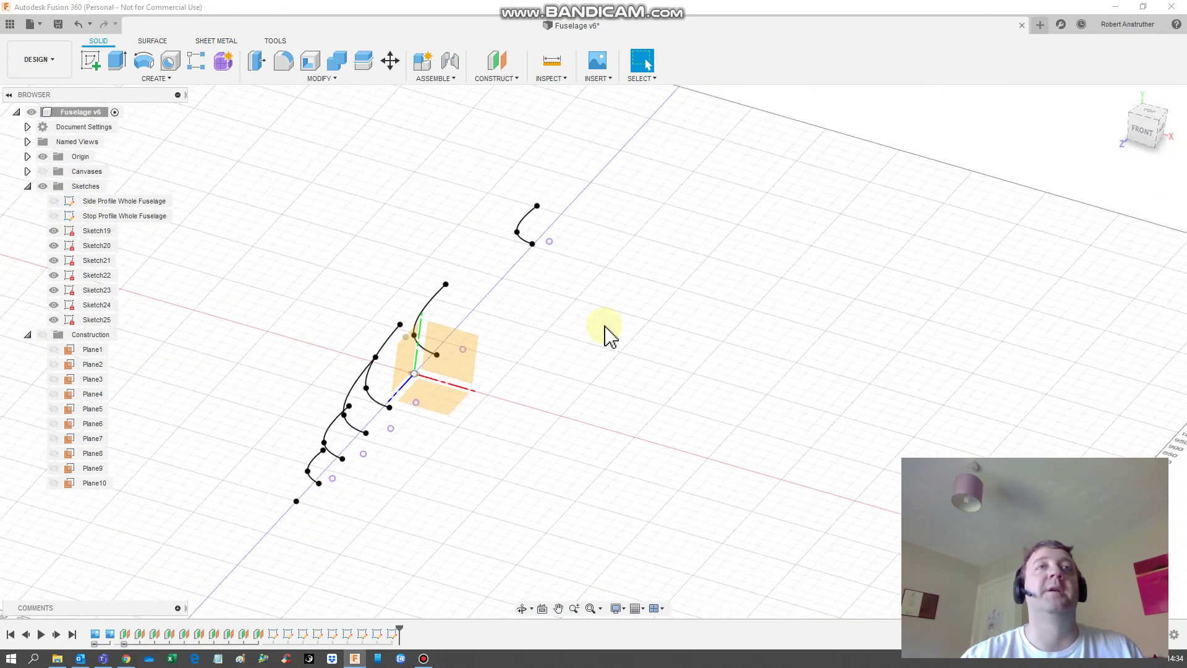
middle_click_drag(609, 336, 574, 335, "shift")
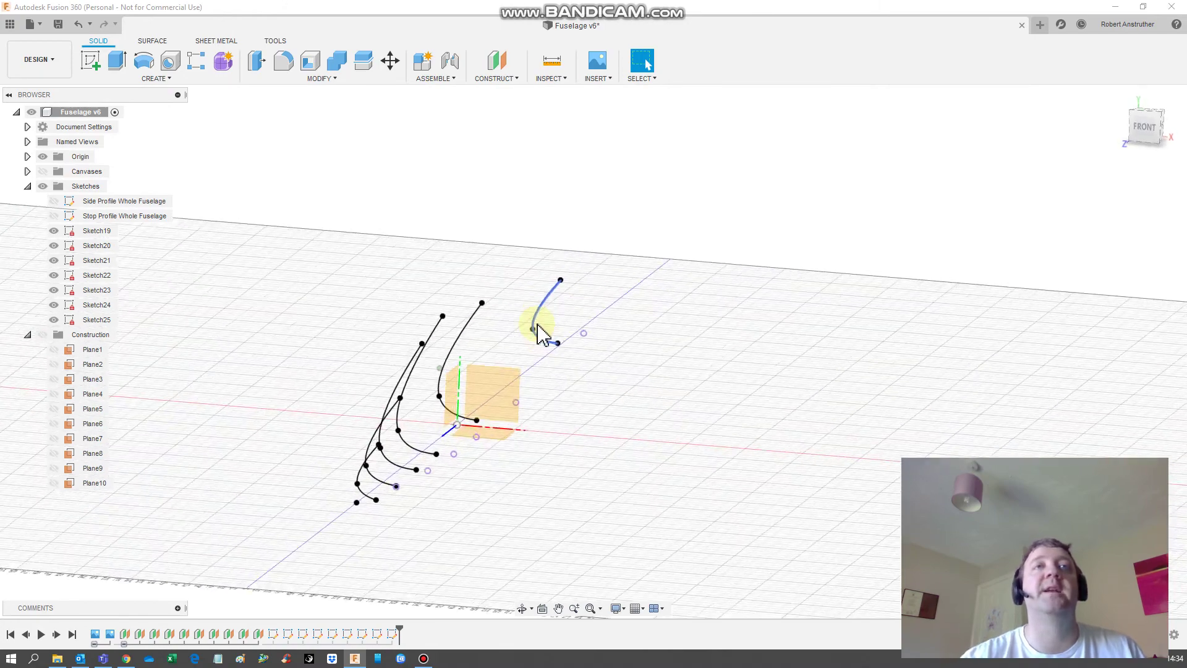
middle_click_drag(538, 333, 528, 320, "shift")
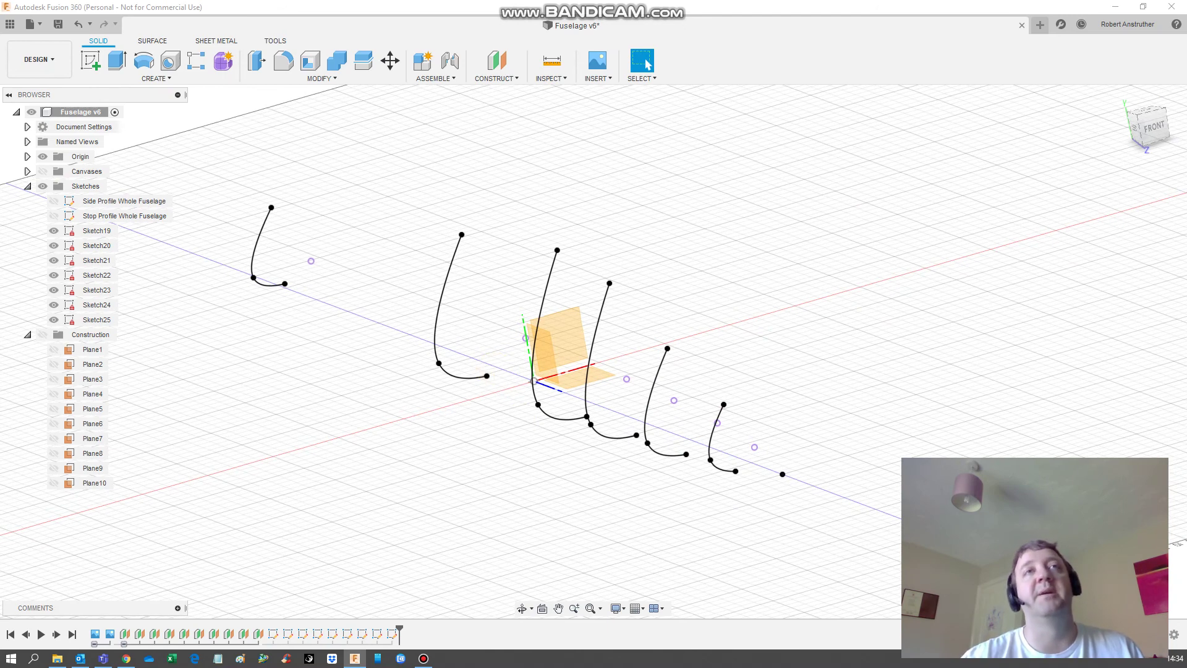
middle_click_drag(527, 319, 571, 330)
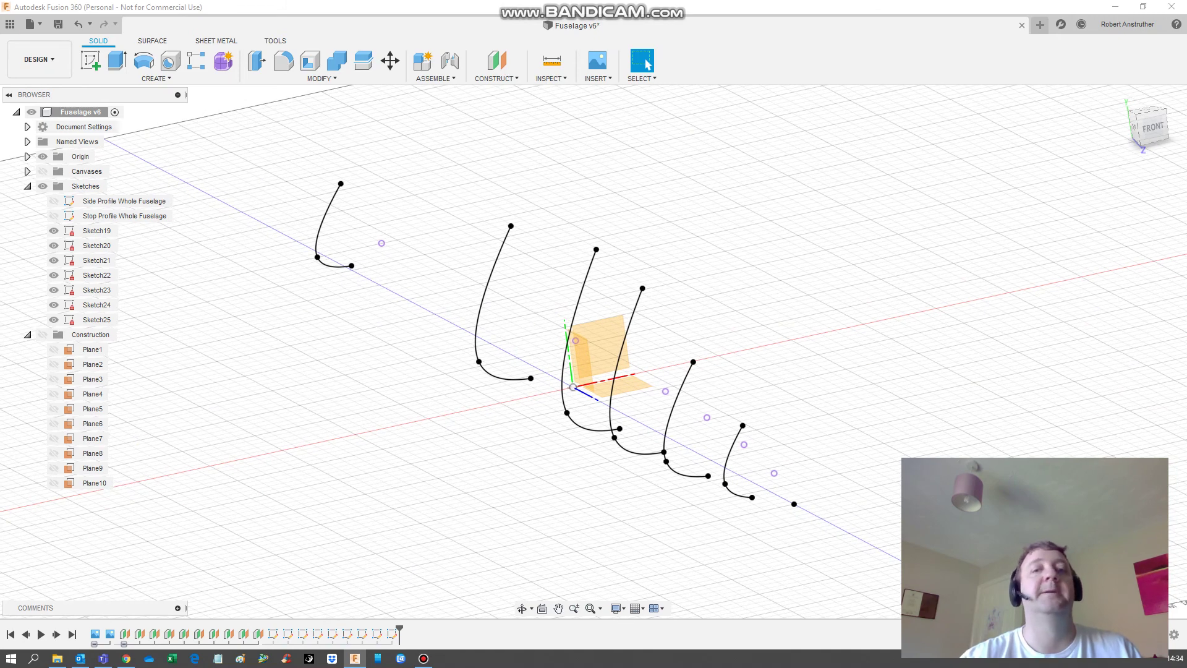